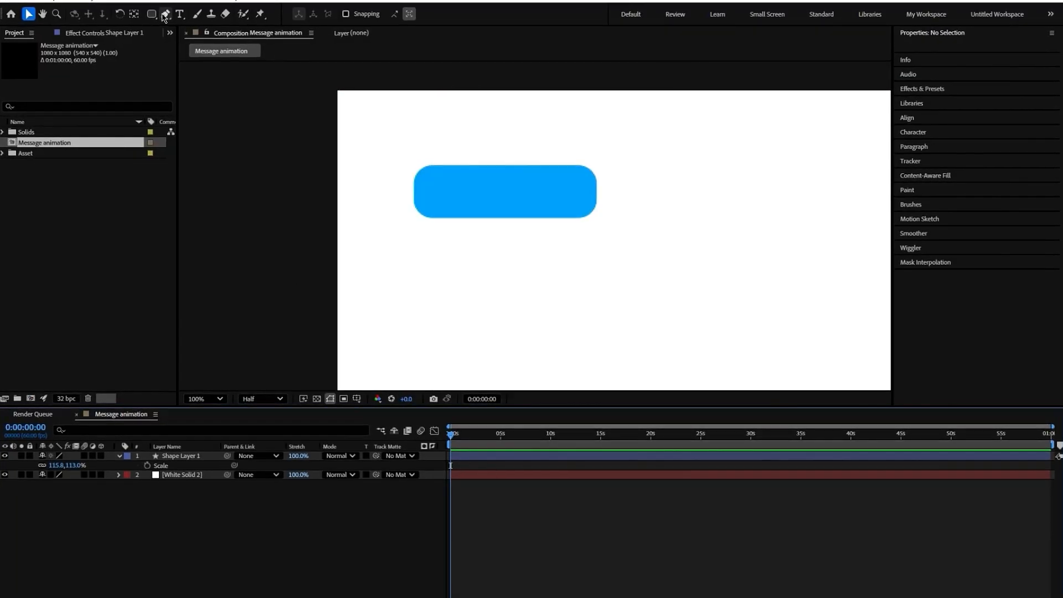
- Draw a small curved blue tail with the Pen tool at the lower-left corner of the message bubble
left_click(413, 192)
left_click_drag(398, 218, 388, 220)
left_click(428, 217)
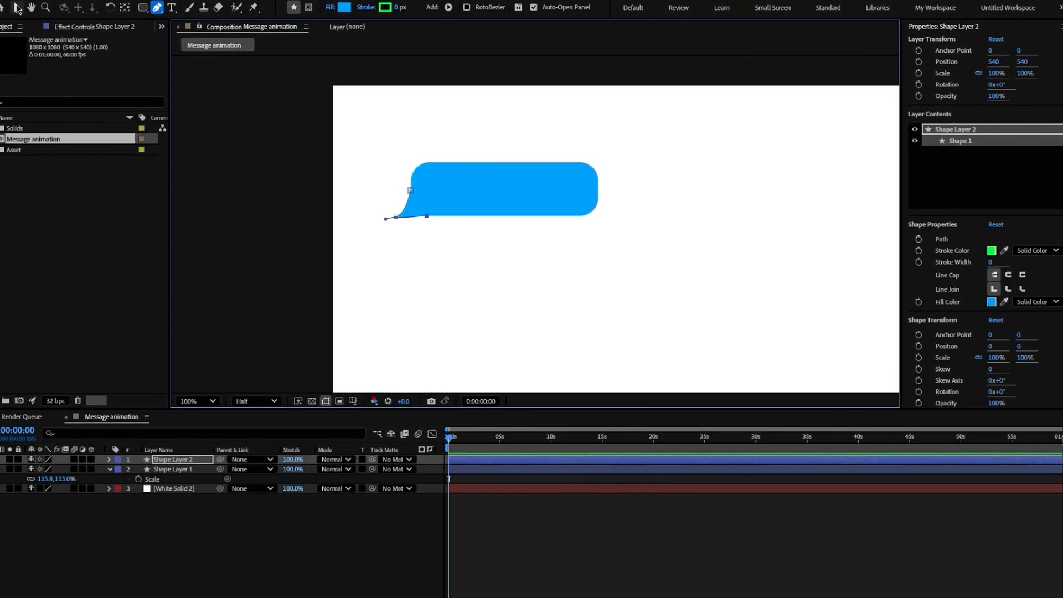
key("v")
left_click(228, 550)
- Adjust the tail's path points and curve so its tip blends smoothly into the bubble's lower edge
left_click(401, 216)
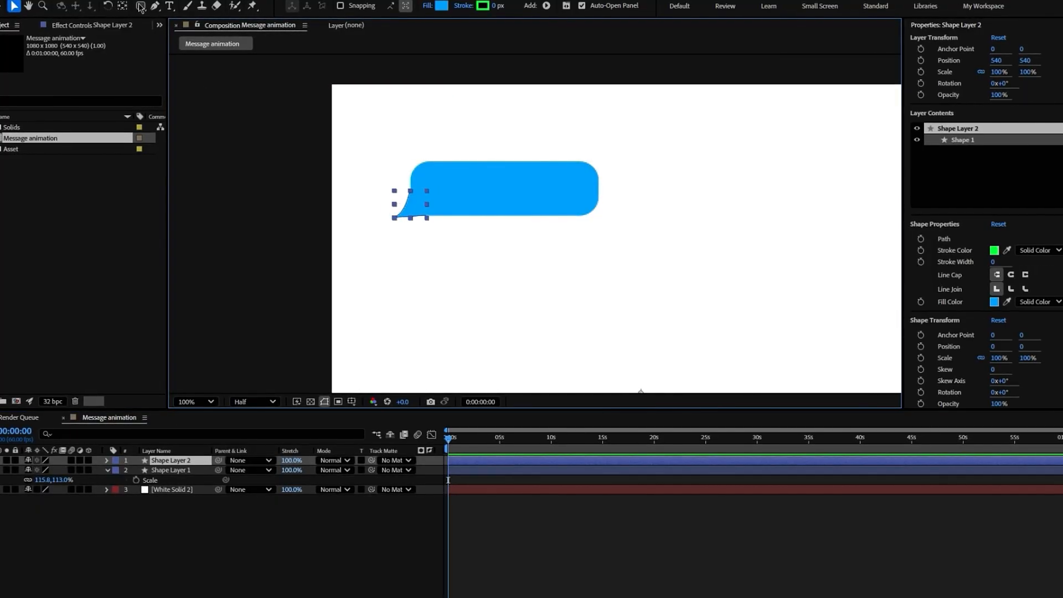
key("g")
left_click_drag(426, 215, 424, 216)
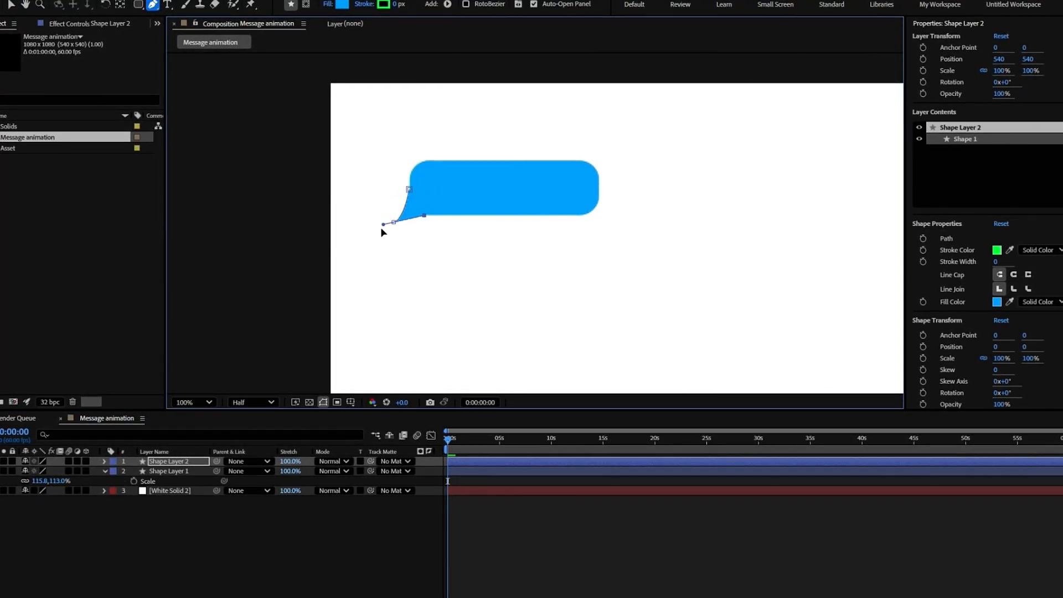
left_click(230, 545)
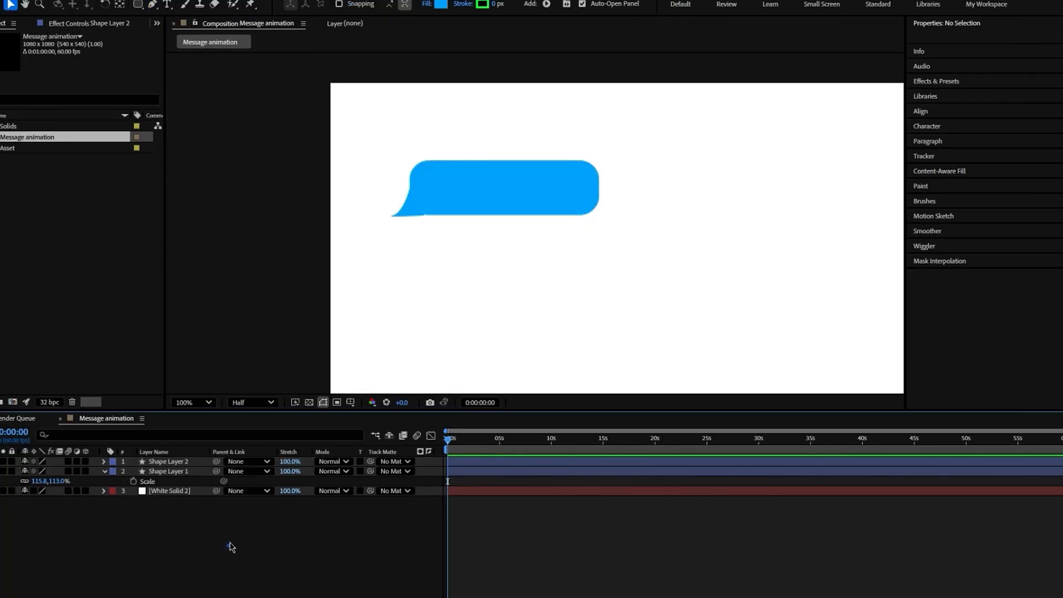
left_click(411, 209)
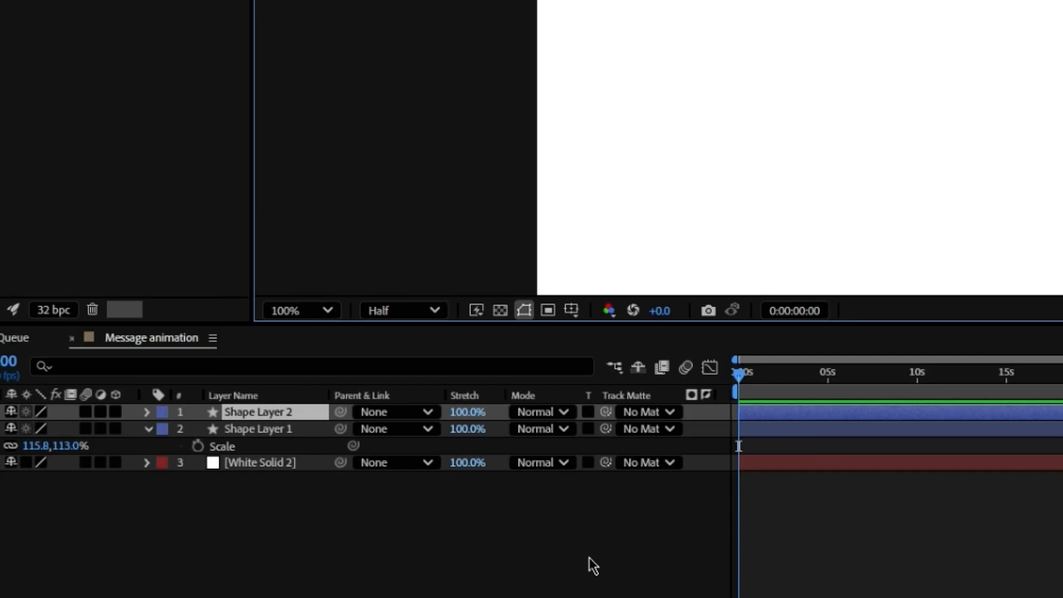
- Move Shape Layer 1 above Shape Layer 2 and parent the tail layer, Shape Layer 2, to it
left_click(533, 556)
left_click(256, 429)
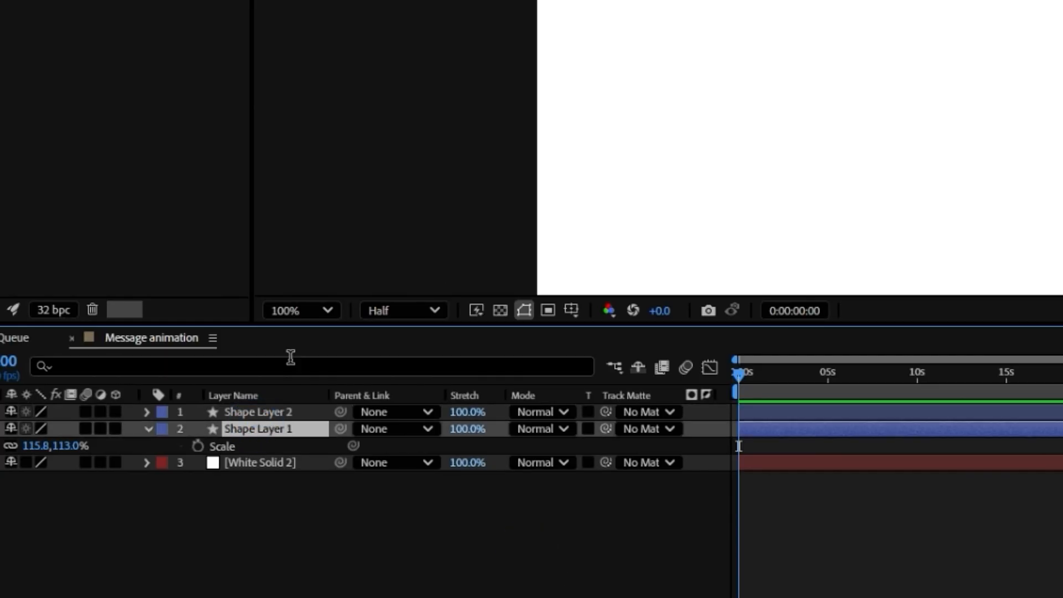
left_click_drag(292, 432, 280, 412)
left_click_drag(339, 447, 255, 413)
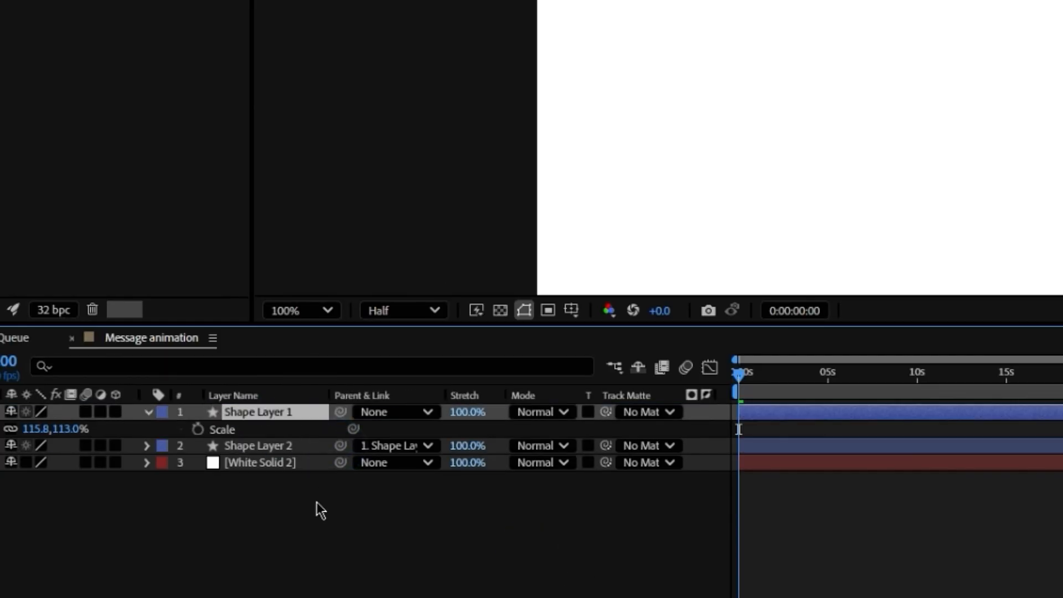
- Add a text layer reading "I feel boring" inside the blue message bubble
key("ctrl+t")
left_click(657, 11)
type("I fel")
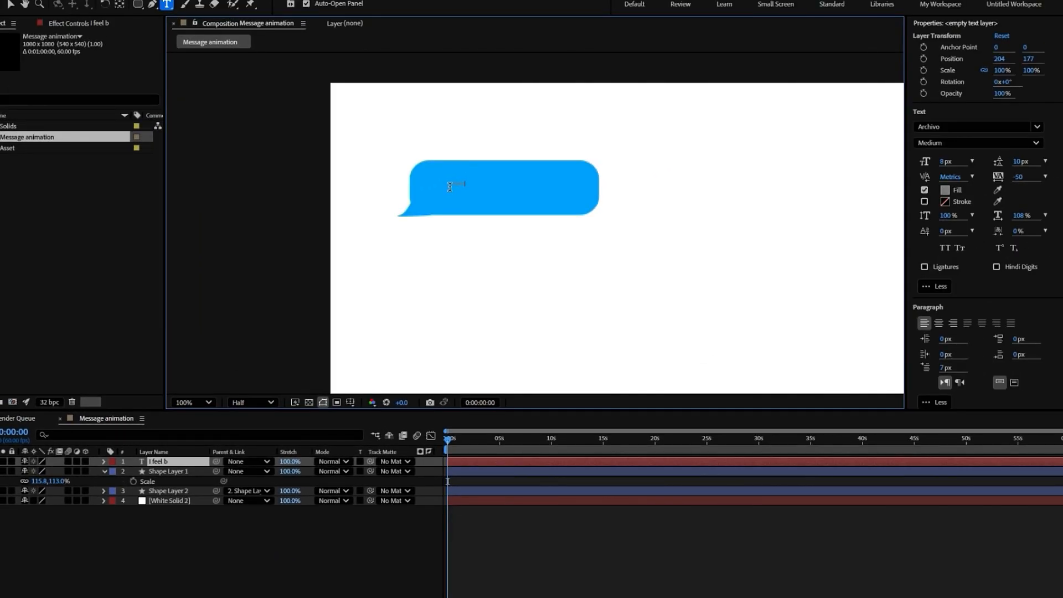
left_click(10, 5)
- Scale the message text to 414% and style it as white (FFFFFF) Archivo Bold
key("s")
left_click_drag(42, 471, 238, 471)
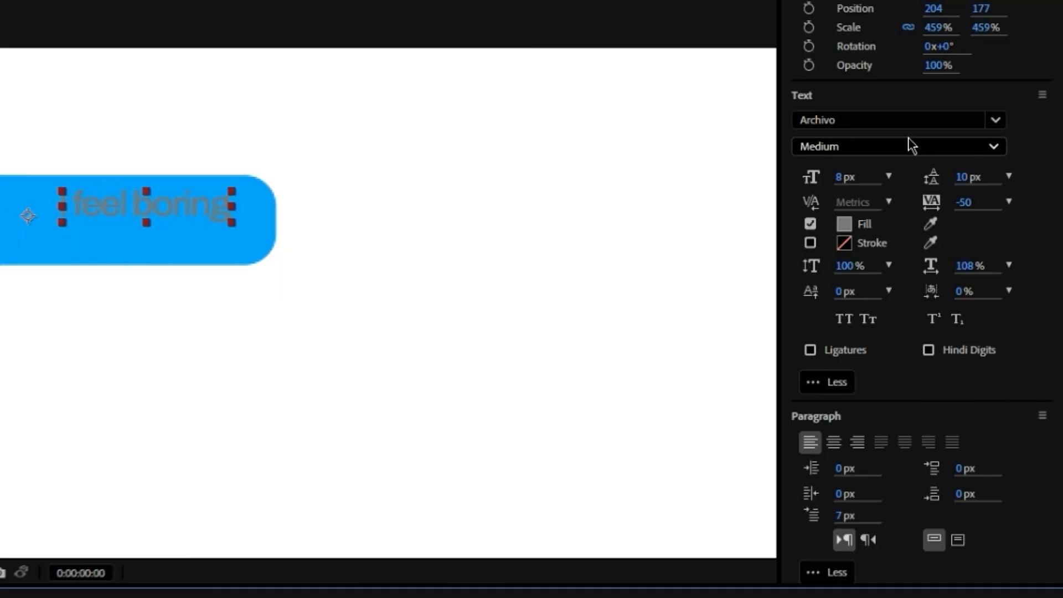
left_click(913, 146)
left_click(836, 324)
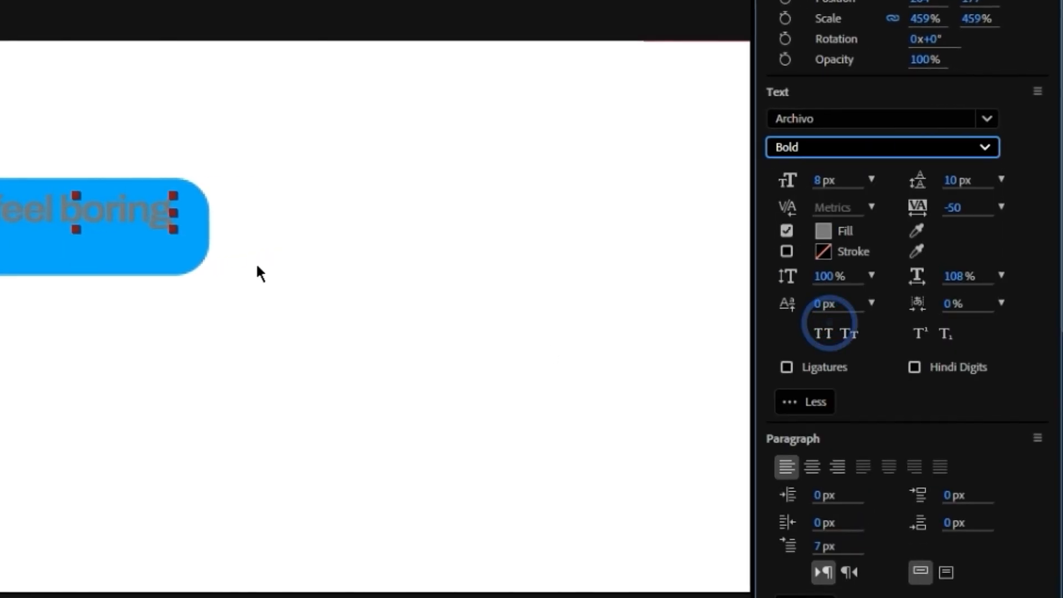
left_click(844, 224)
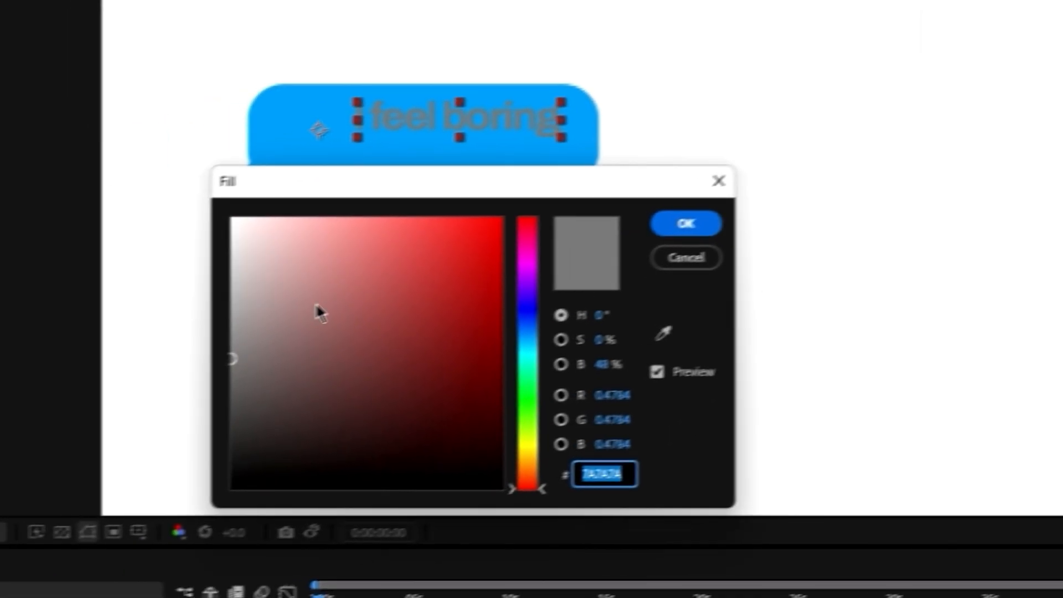
type("FFFFFF")
left_click(686, 223)
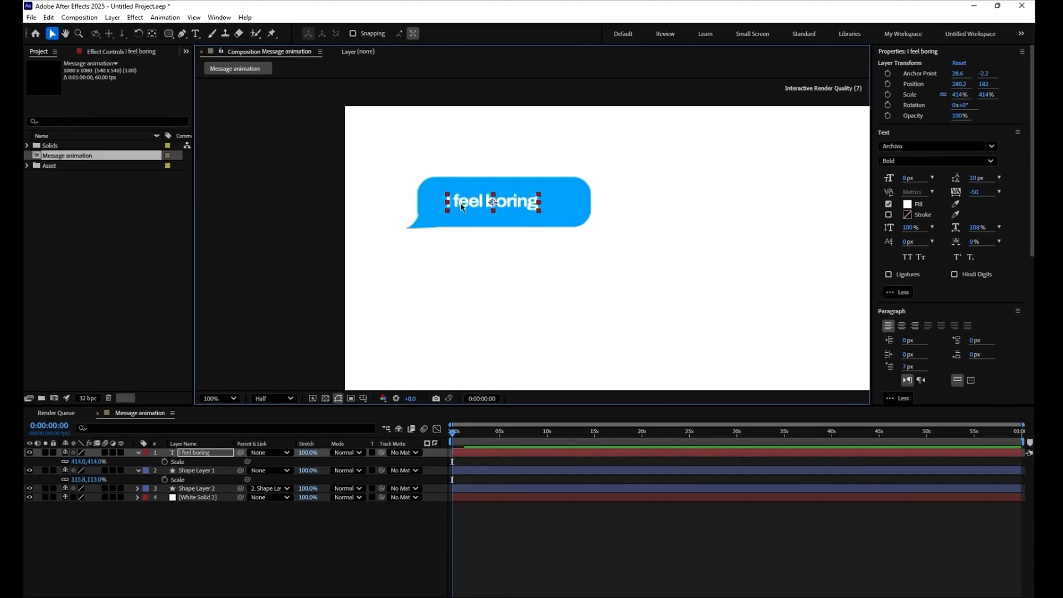
- Add the yawning emoji image OIP (3).jfif from the Asset folder to the composition and place it below the bubble
left_click(319, 523)
left_click(34, 167)
left_click(71, 177)
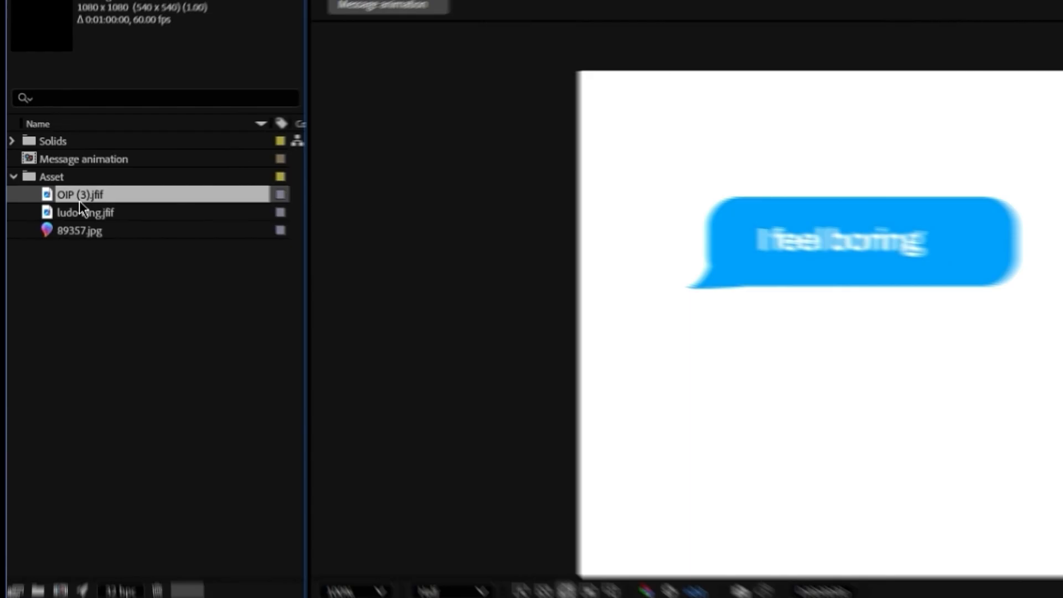
key("ctrl+/")
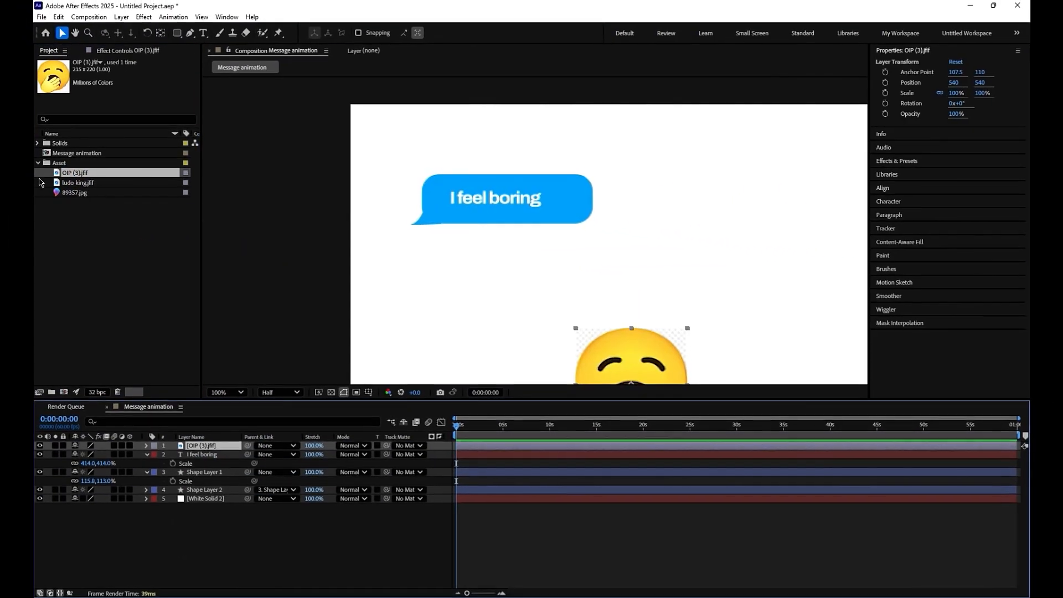
left_click(38, 162)
left_click_drag(643, 362, 592, 285)
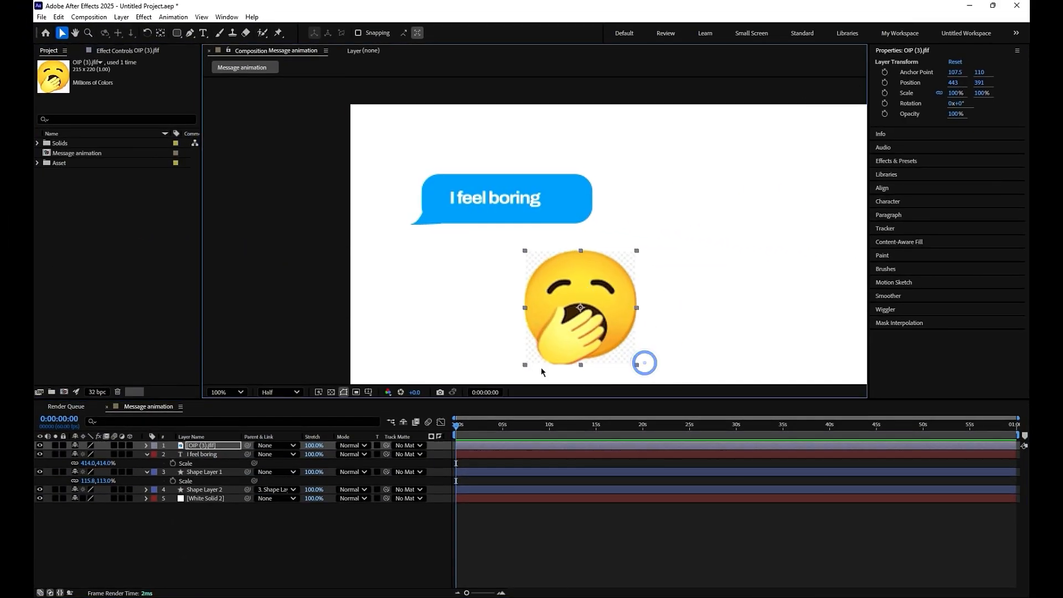
- Apply Color Key to the emoji layer, sampling its light background as key color with a tolerance of 35
left_click(199, 447)
key("ctrl+space")
type("co")
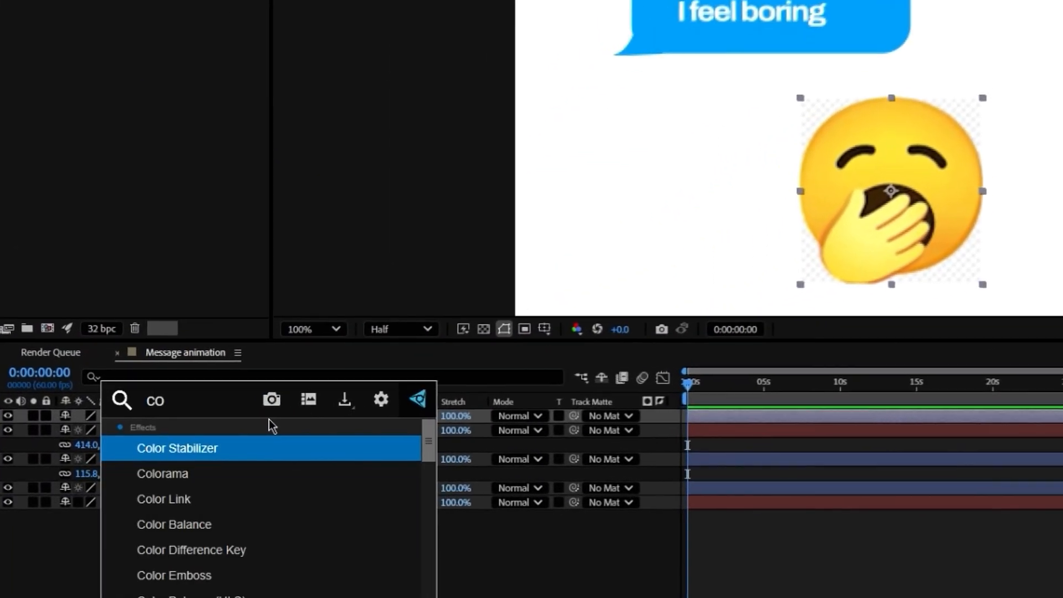
type("lor key")
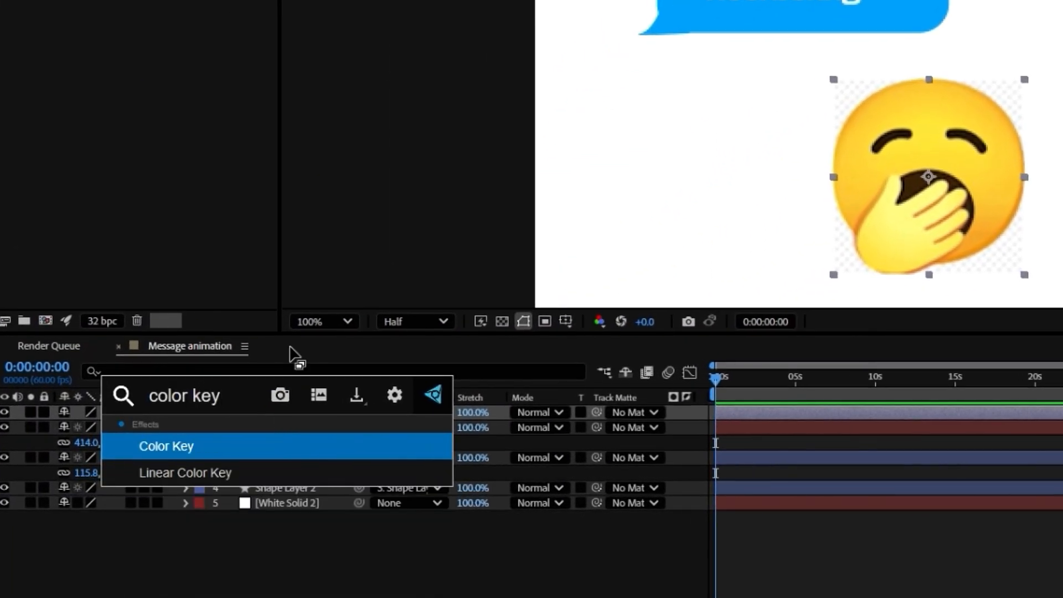
key("Return")
left_click(238, 83)
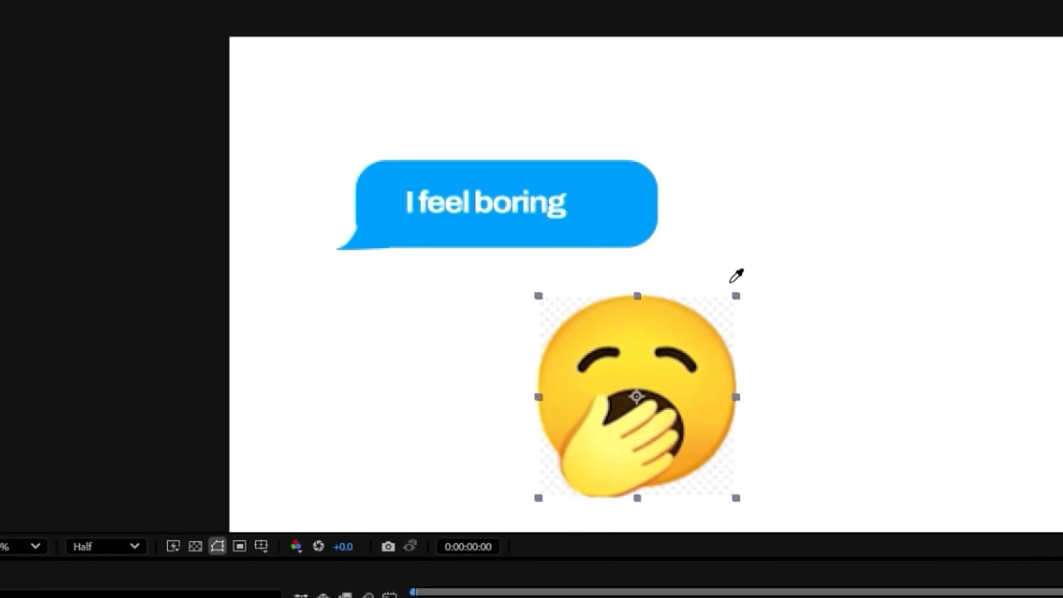
left_click(723, 310)
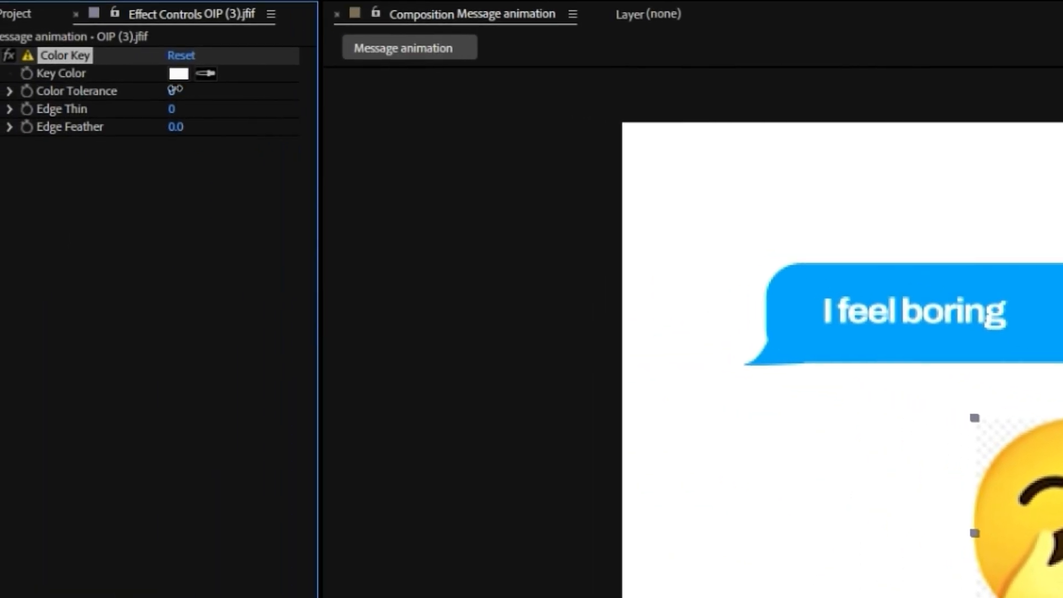
left_click_drag(175, 89, 211, 90)
- Scale the emoji to 19% and position it inside the bubble just after the message text
left_click_drag(593, 327, 585, 201)
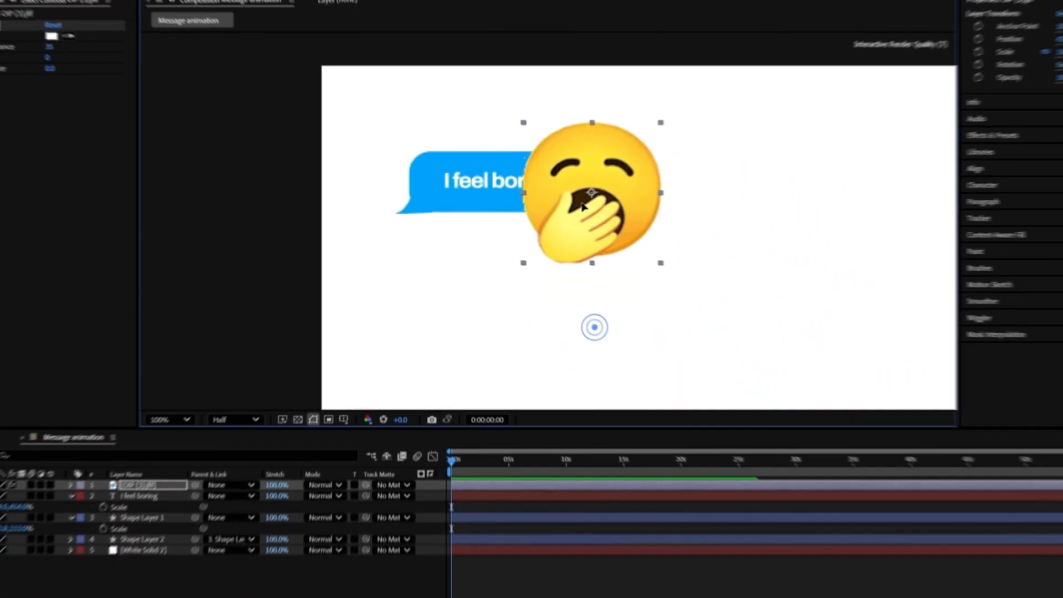
key("s")
left_click_drag(108, 456, 55, 450)
scroll(655, 209, "up", 1)
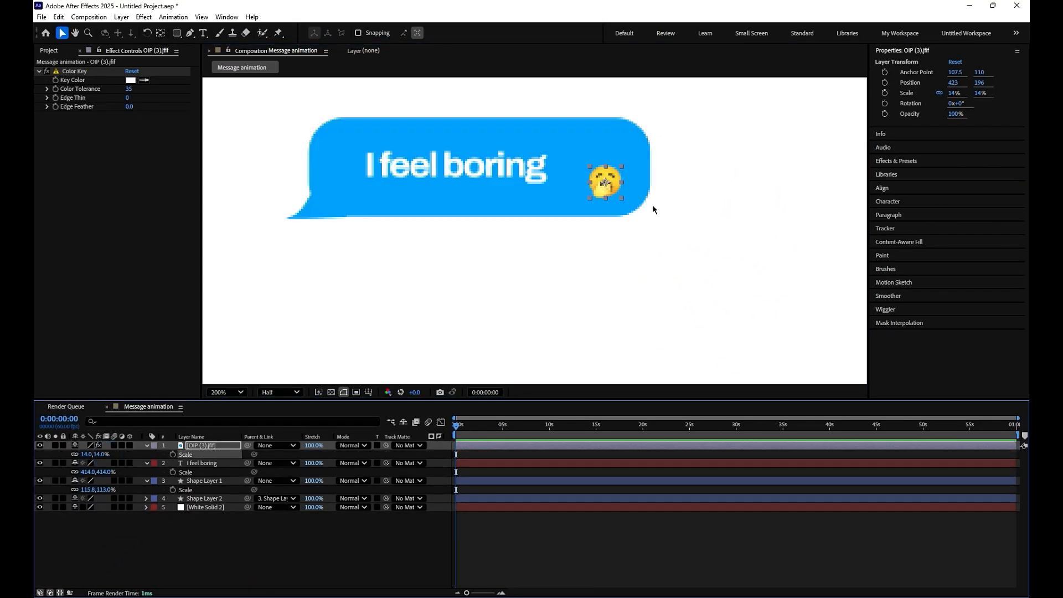
left_click_drag(605, 182, 583, 165)
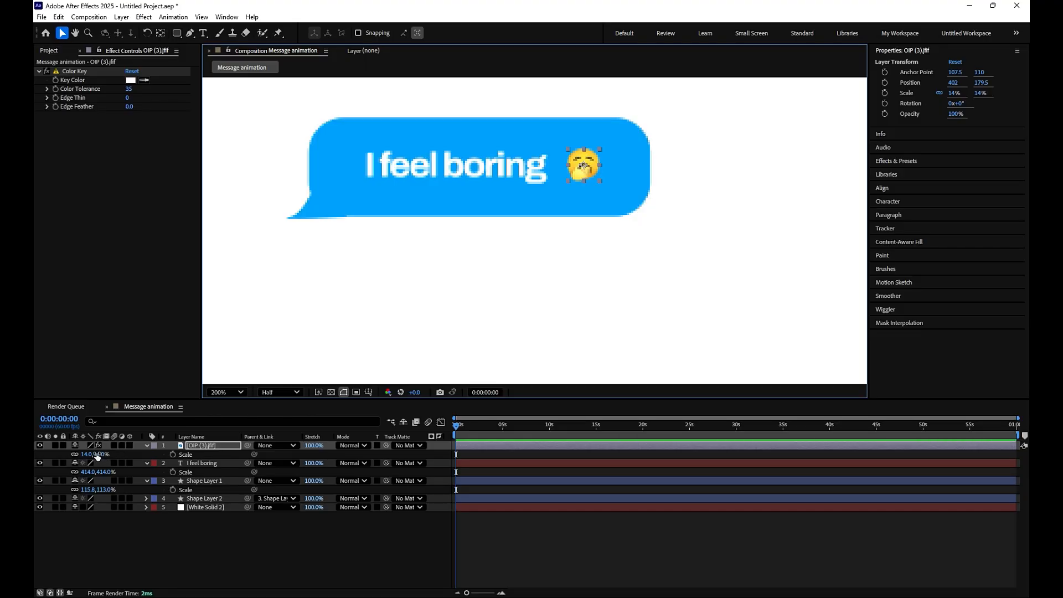
left_click_drag(97, 455, 96, 454)
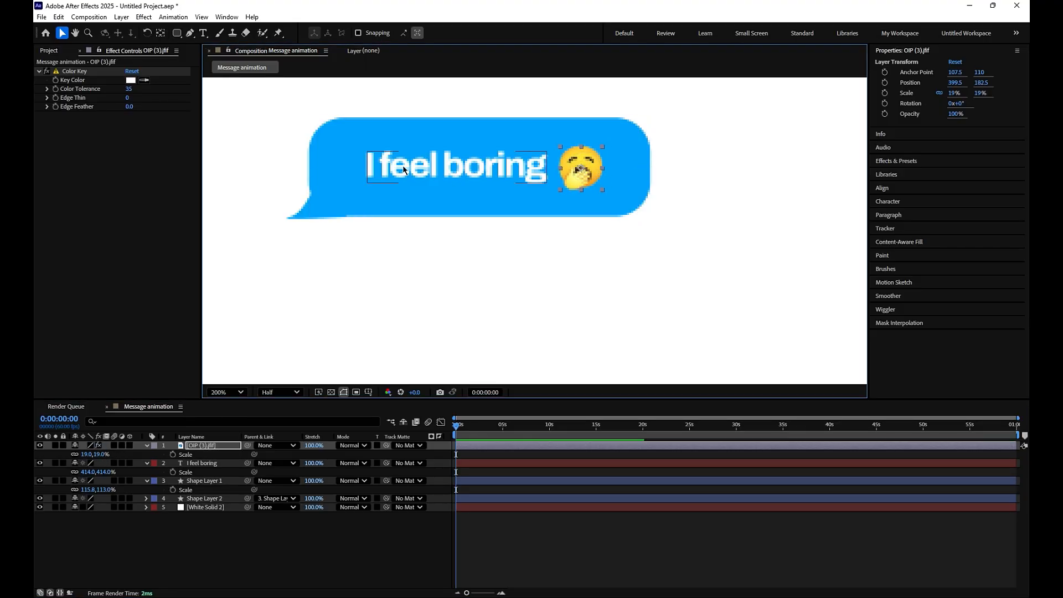
- Split the "I feel boring" text into separate word layers with the Split Text script and delete the original text layer
left_click(390, 166)
left_click(42, 17)
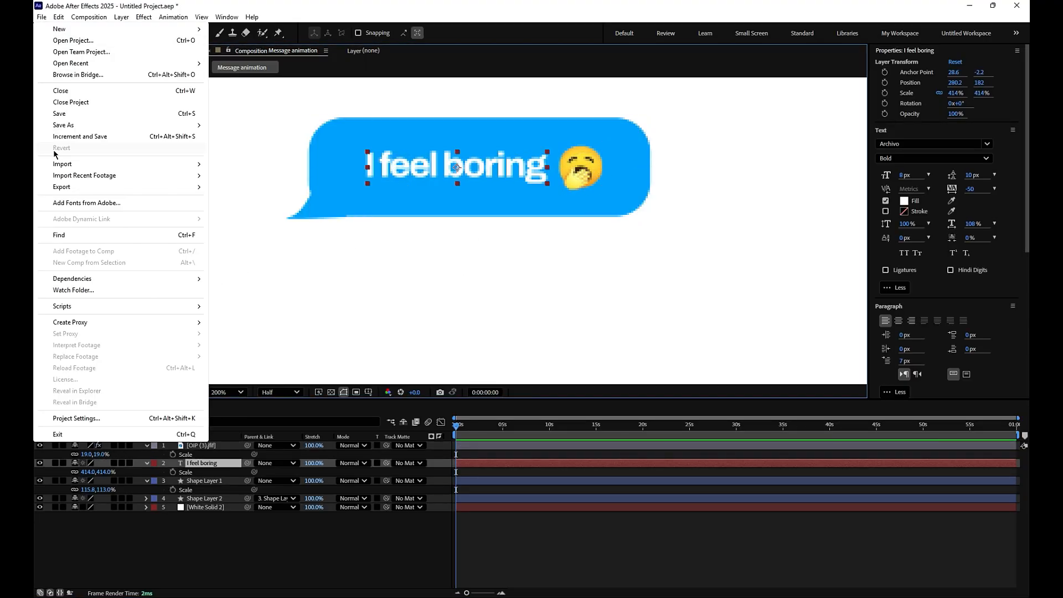
mouse_move(66, 306)
left_click(256, 277)
double_click(166, 162)
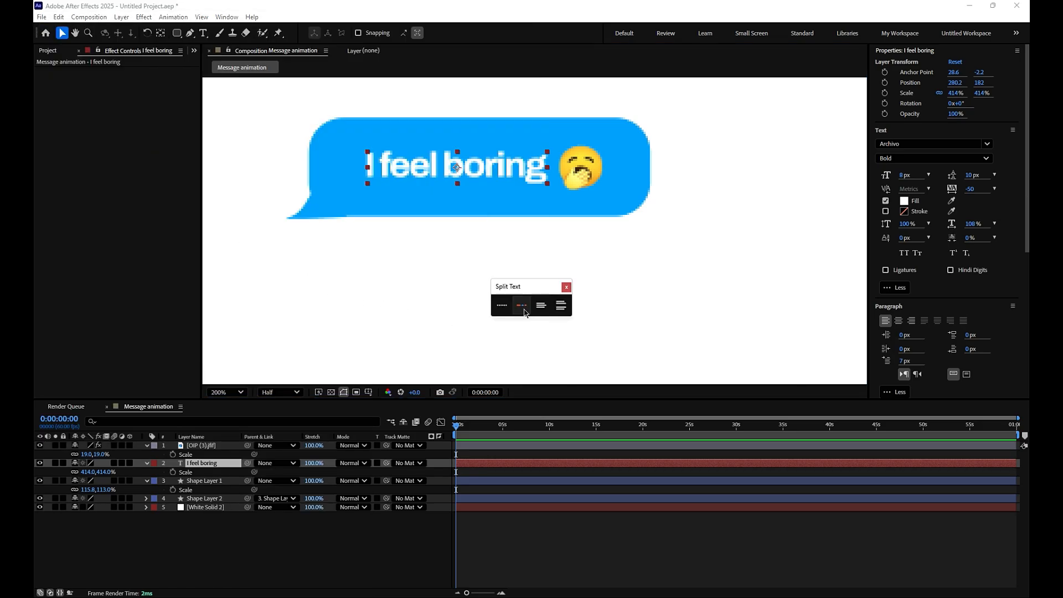
left_click(522, 305)
left_click(205, 499)
key("Delete")
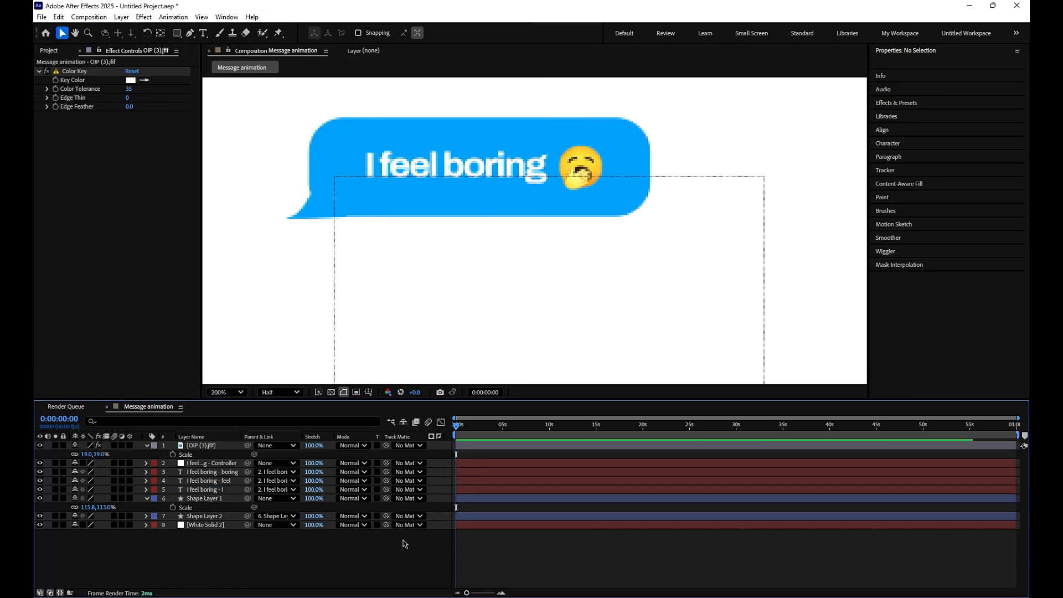
- Keyframe the position of the three word layers, lowering their start position below the bubble to a Y value of 25.4
left_click(201, 490)
left_click(201, 480, "ctrl")
left_click(201, 472, "ctrl")
key("p")
left_click(173, 481)
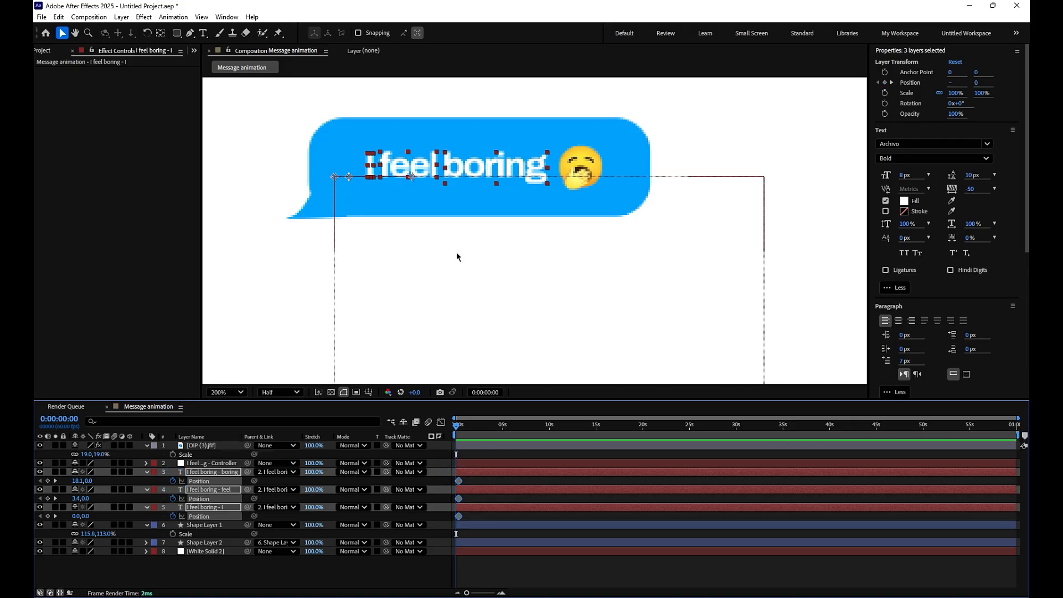
key("shift+Down")
key("shift+Down")
key("shift+Down")
key("shift+Down")
key("shift+Down")
key("shift+Down")
key("shift+Down")
key("shift+Down")
key("shift+Down")
key("shift+Down")
key("shift+Down")
key("shift+Down")
key("shift+Down")
key("shift+Down")
key("shift+Down")
key("shift+Down")
key("shift+Down")
key("shift+Down")
key("shift+Down")
key("shift+Down")
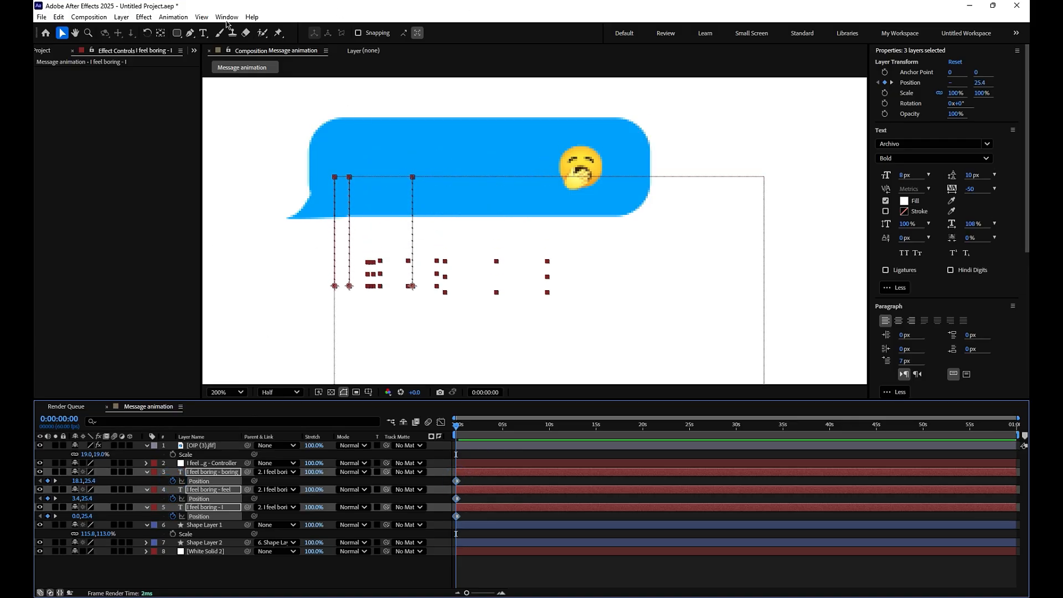
- Apply the BOUNCr Overshoot+ expression to the Position keyframes of the three word layers
left_click(227, 18)
left_click(240, 473)
left_click_drag(464, 478, 451, 530)
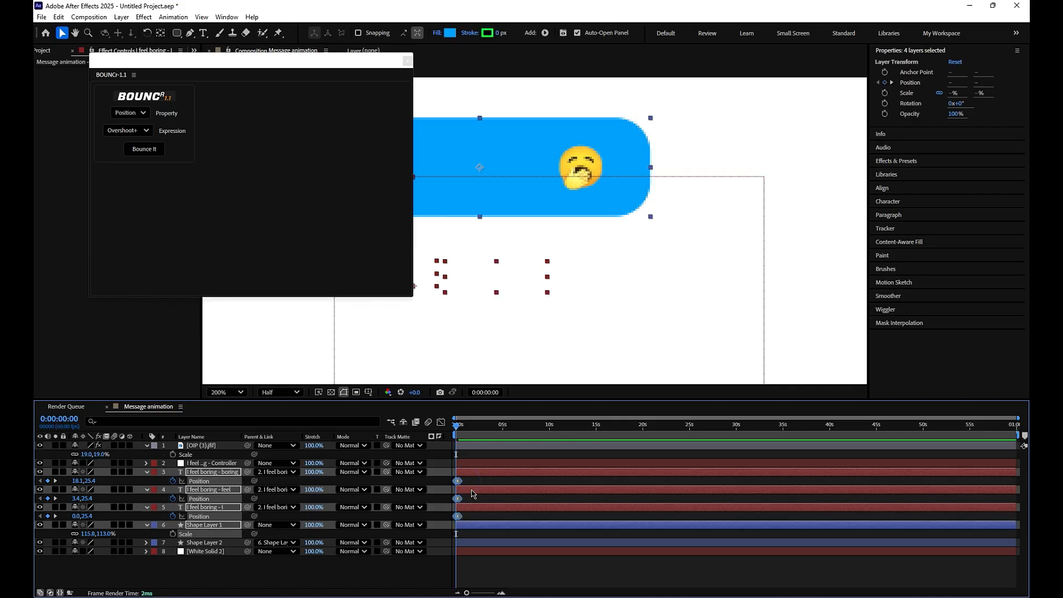
left_click(144, 148)
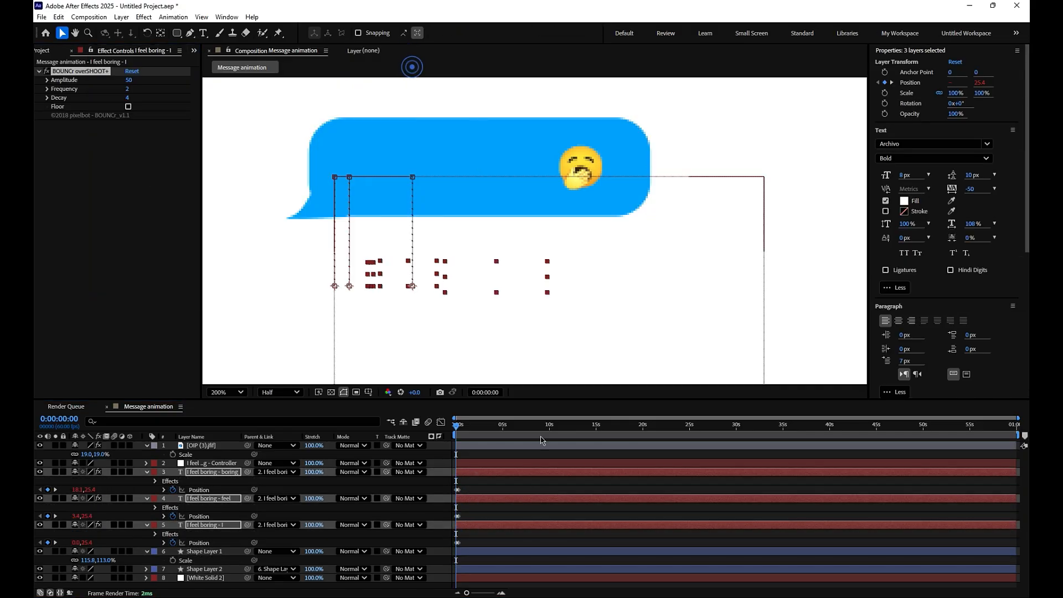
- Stagger the "feel" and "boring" layers to start successively after "I", and preview the word animation
key("space")
key("space")
left_click(498, 490)
left_click_drag(473, 500, 475, 500)
left_click_drag(474, 473, 479, 473)
left_click_drag(464, 428, 454, 482)
key("space")
key("space")
- Keyframe the emoji's position to rise into the bubble from a start below it at 399.5, 322.5
left_click(489, 446)
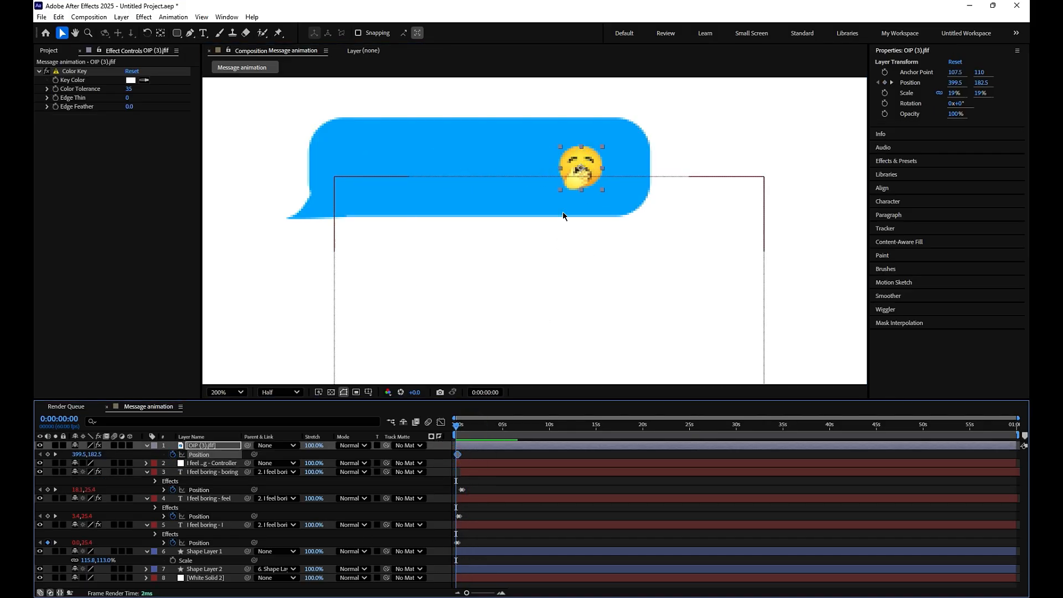
key("shift+Down")
key("shift+Down")
key("shift+Down")
key("shift+Down")
key("shift+Down")
key("shift+Down")
key("shift+Down")
key("shift+Down")
key("shift+Down")
key("shift+Down")
key("shift+Down")
key("shift+Down")
key("shift+Down")
key("shift+Down")
left_click_drag(467, 593, 490, 593)
left_click(468, 454)
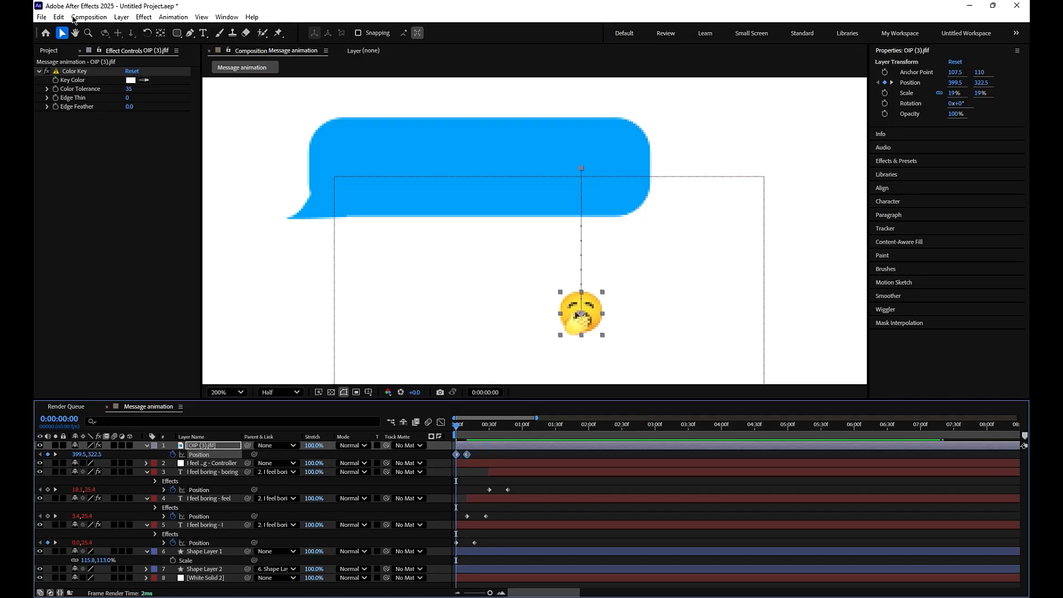
- Apply the BOUNCr Overshoot+ expression to the emoji's Position keyframes and close the script window
left_click(40, 18)
mouse_move(223, 18)
left_click(258, 471)
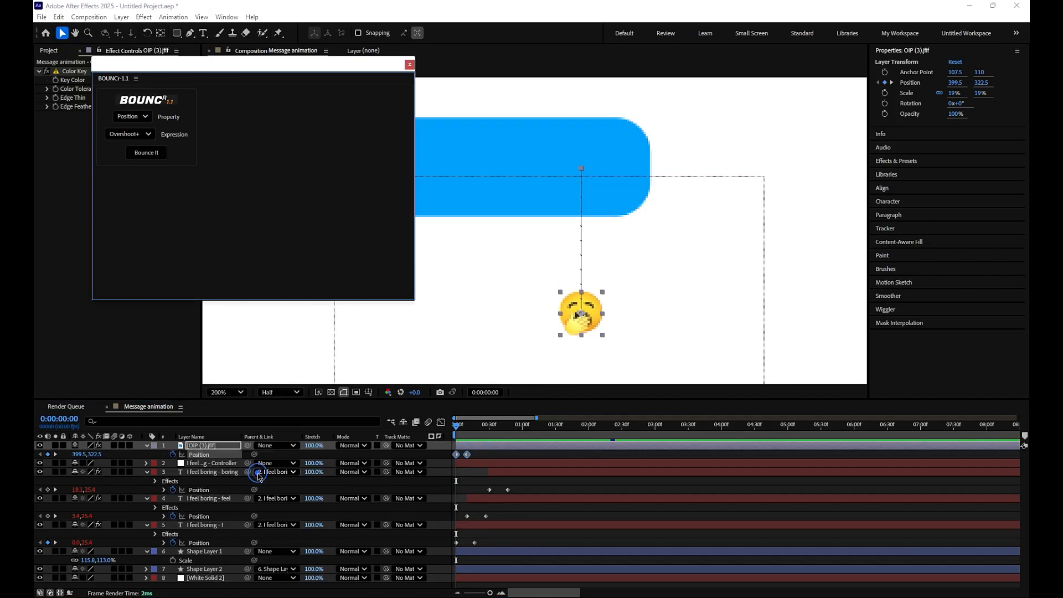
left_click(146, 152)
left_click(410, 64)
- Delay the emoji layer to start at 0:00:00:39, space its position keyframes slightly wider, and preview the animation
key("space")
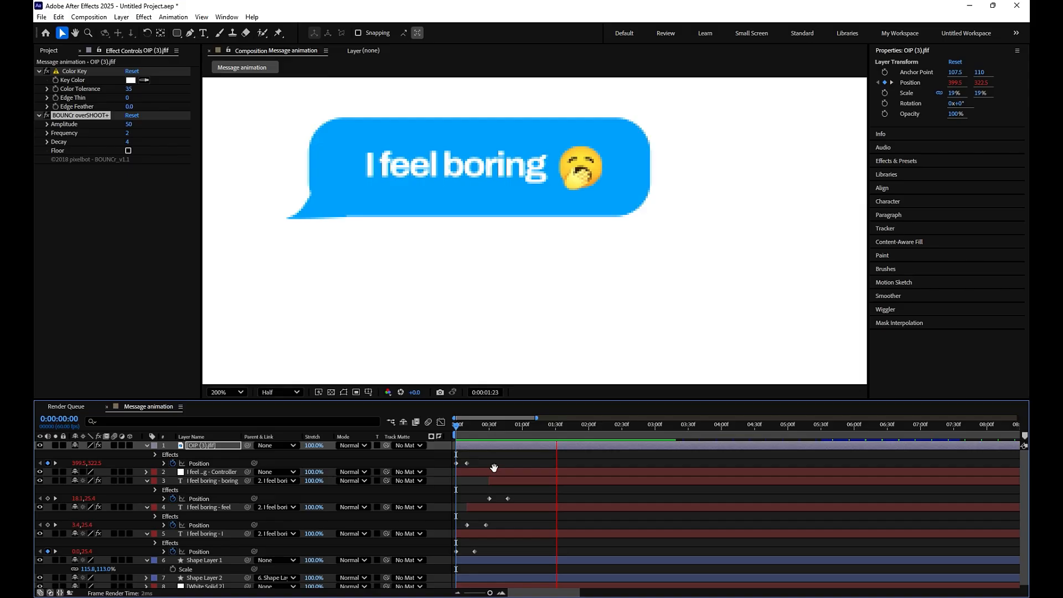
left_click_drag(485, 447, 529, 447)
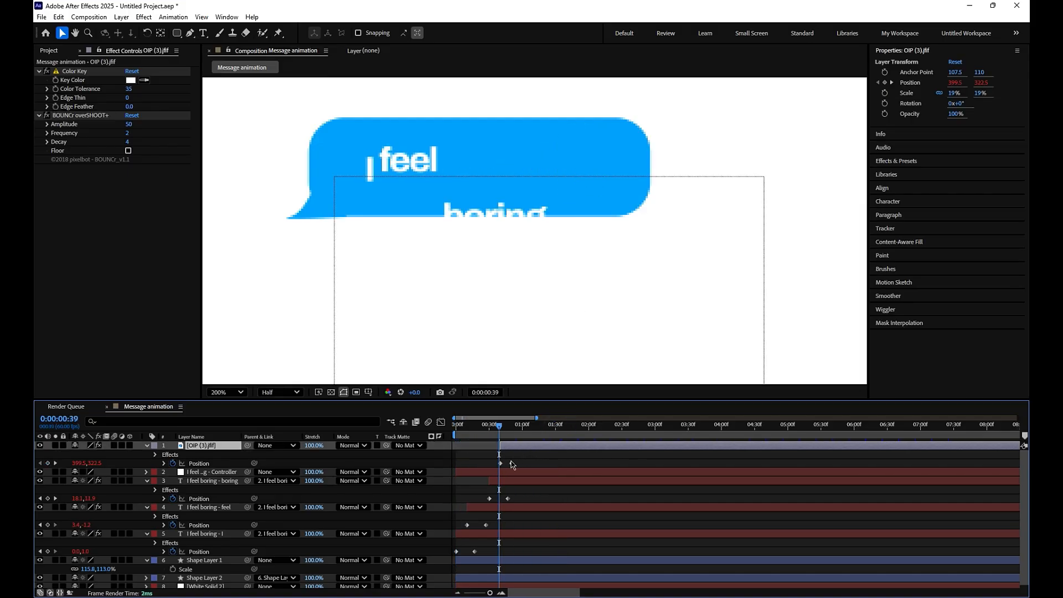
key("space")
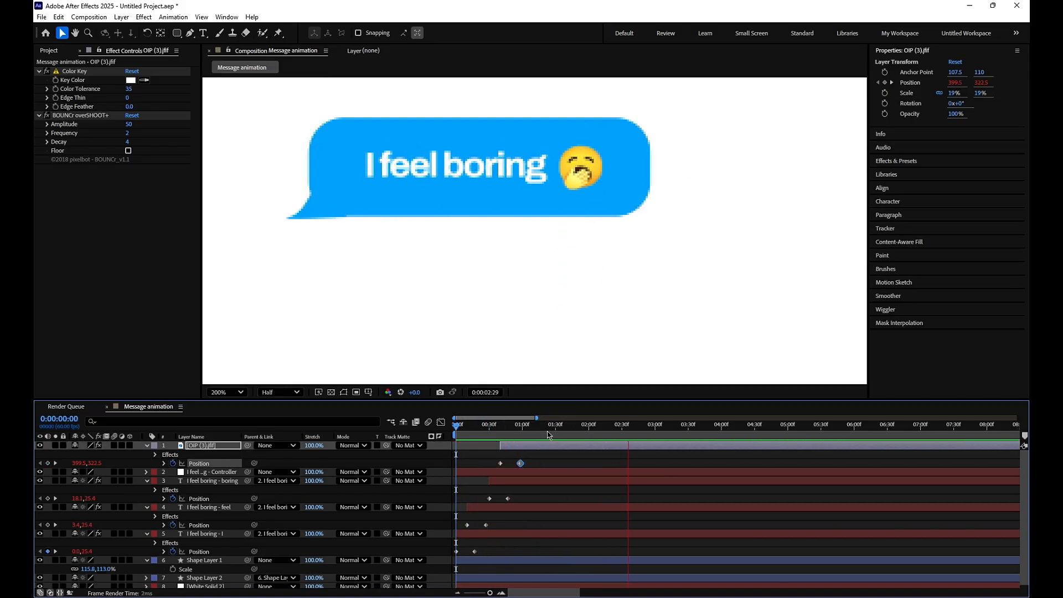
- Reveal Scale and Rotation for the bubble's Shape Layer 1 at the first frame and move its anchor point toward the tail
left_click(312, 203)
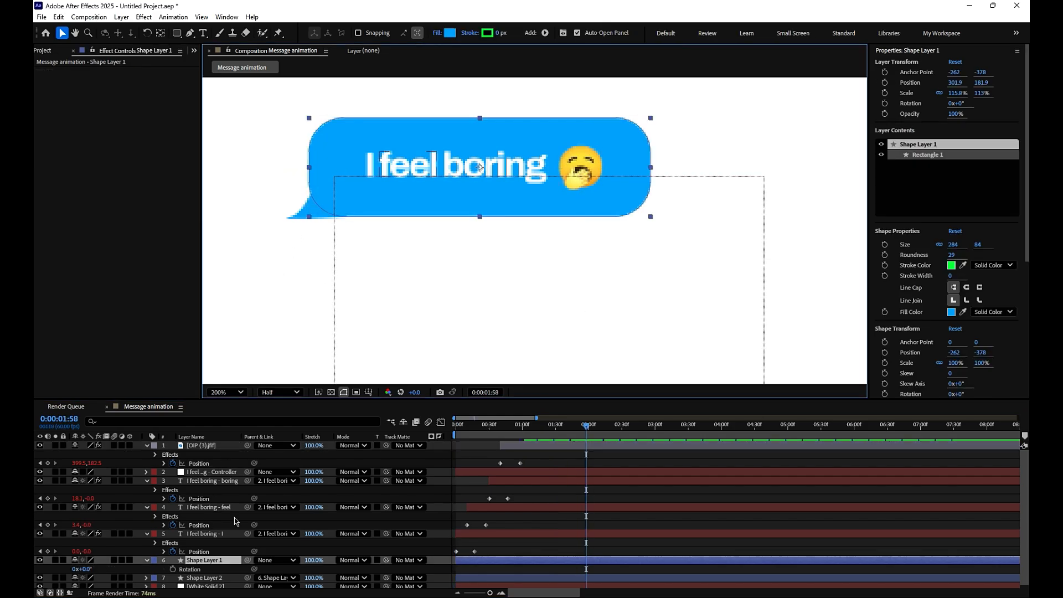
key("shift+s")
key("Home")
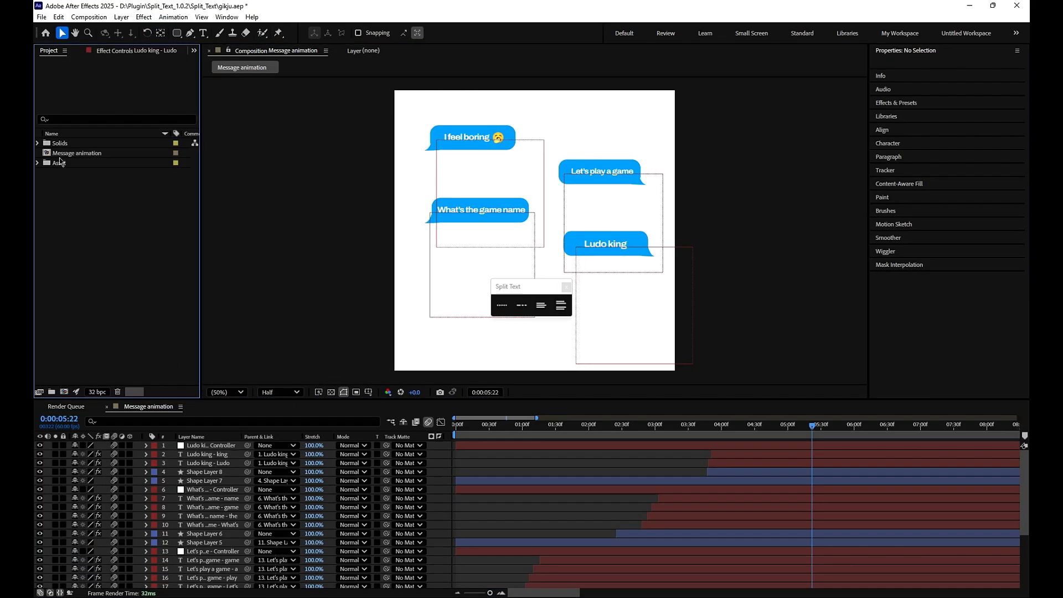
- Add 89357.jpg from the Asset folder as the top layer of the Message animation composition
double_click(60, 162)
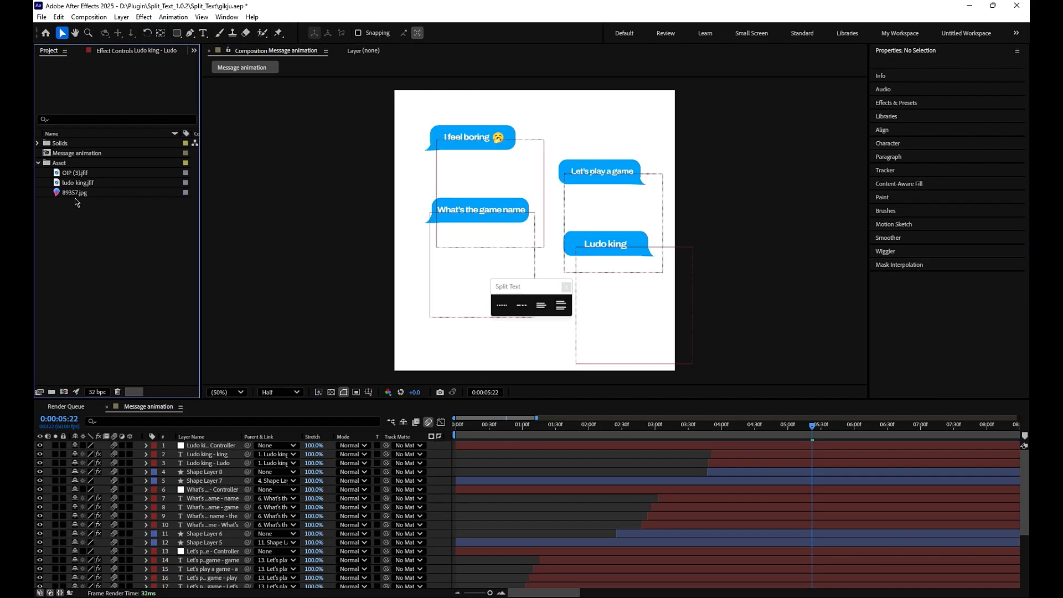
left_click_drag(75, 193, 233, 446)
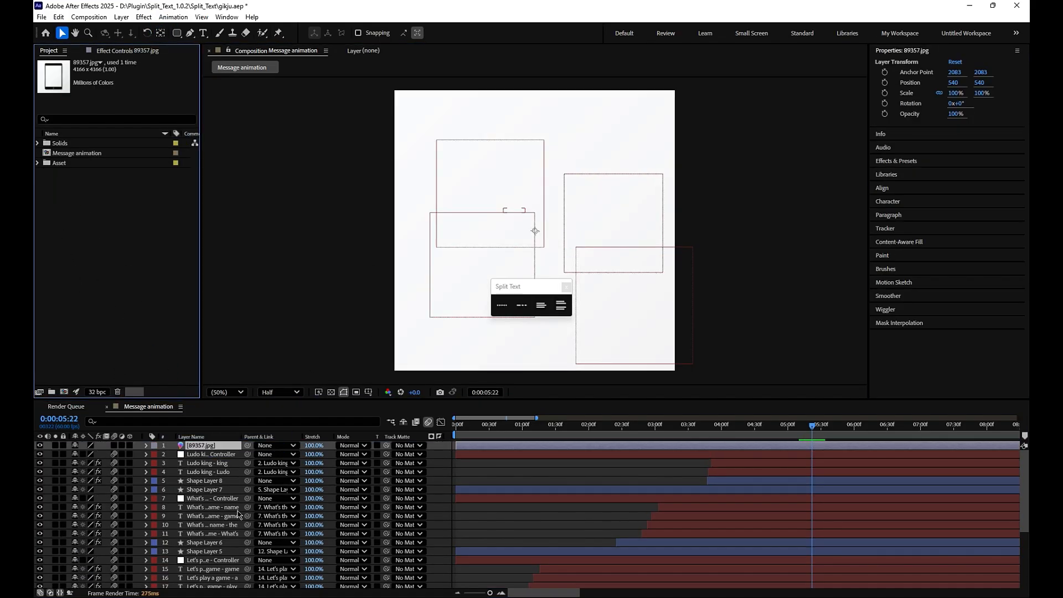
- Fit the 89357.jpg layer to the composition and pre-compose it as 89357.jpg Comp 1, moving all attributes into the new composition
right_click(206, 443)
mouse_move(266, 177)
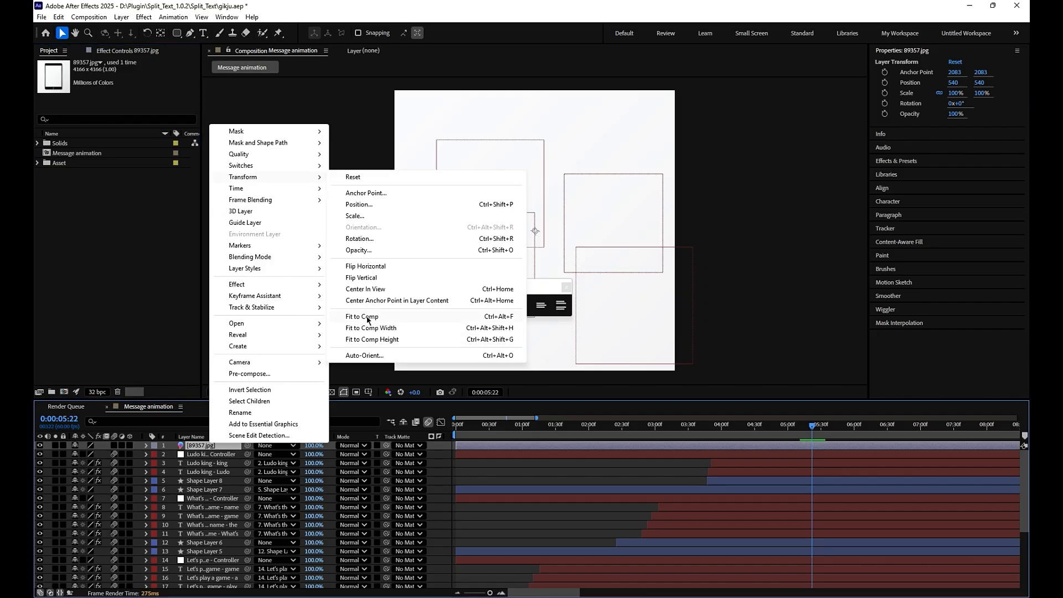
left_click(369, 318)
key("ctrl+shift+c")
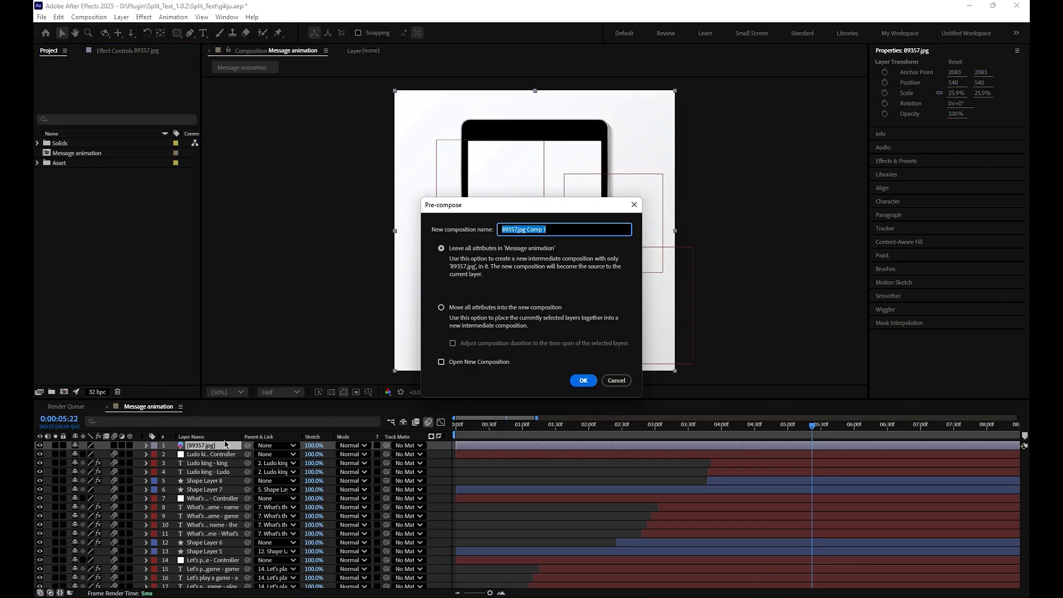
left_click(583, 387)
- Remove the 89357.jpg Comp 1 layer from Message animation, make all remaining layers there 3D, and return to 89357.jpg Comp 1
key("Delete")
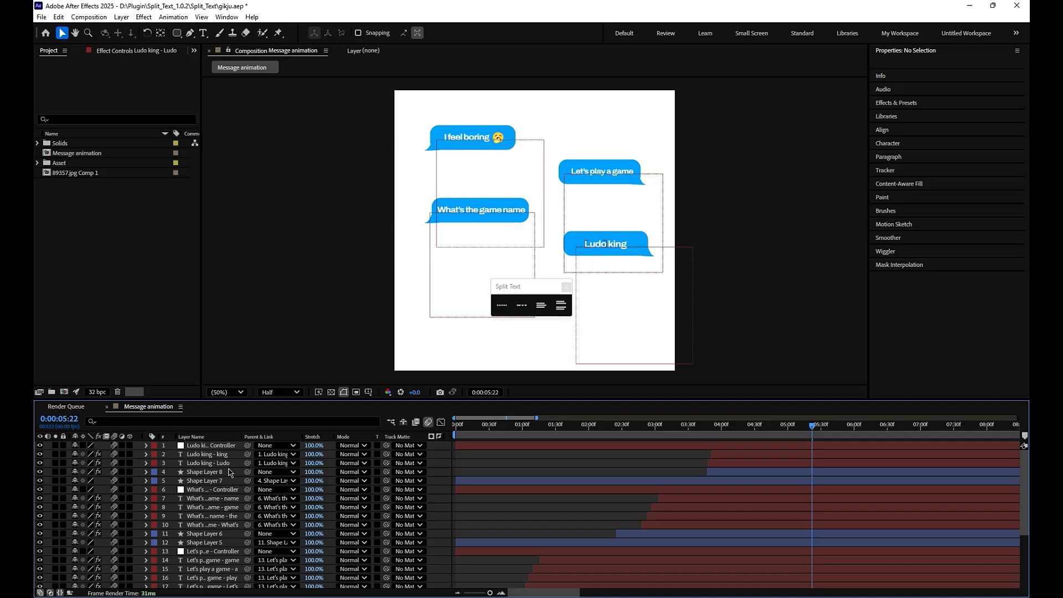
double_click(63, 174)
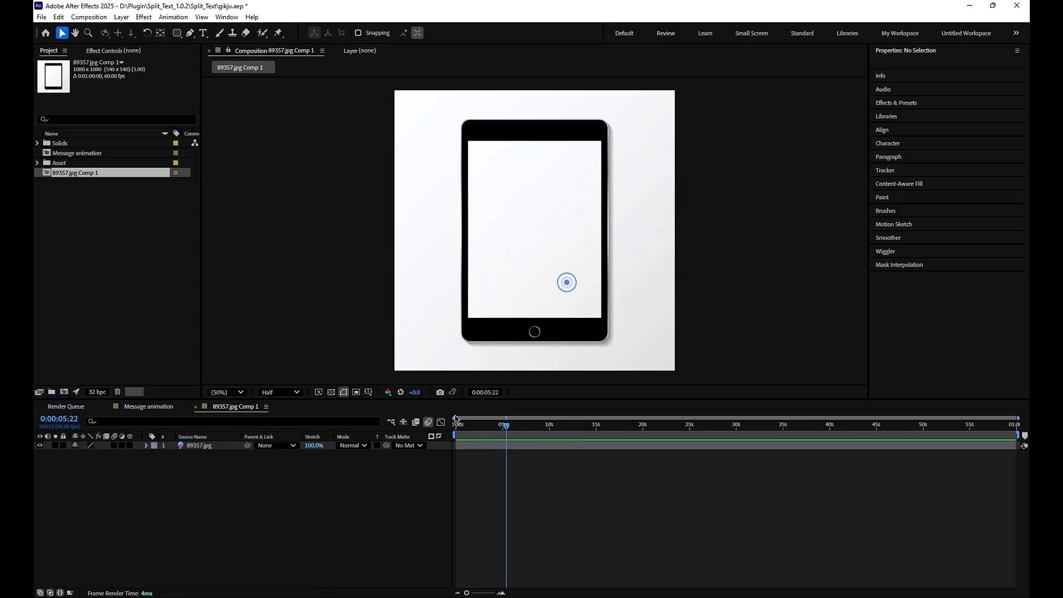
left_click(158, 407)
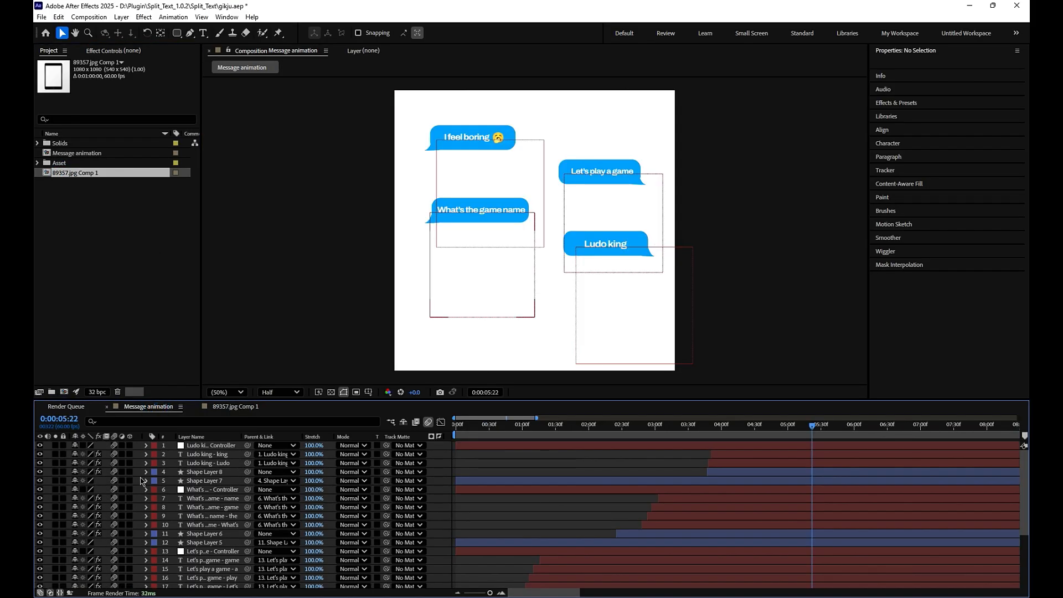
left_click_drag(131, 445, 130, 584)
left_click(235, 407)
left_click(107, 244)
left_click(209, 445)
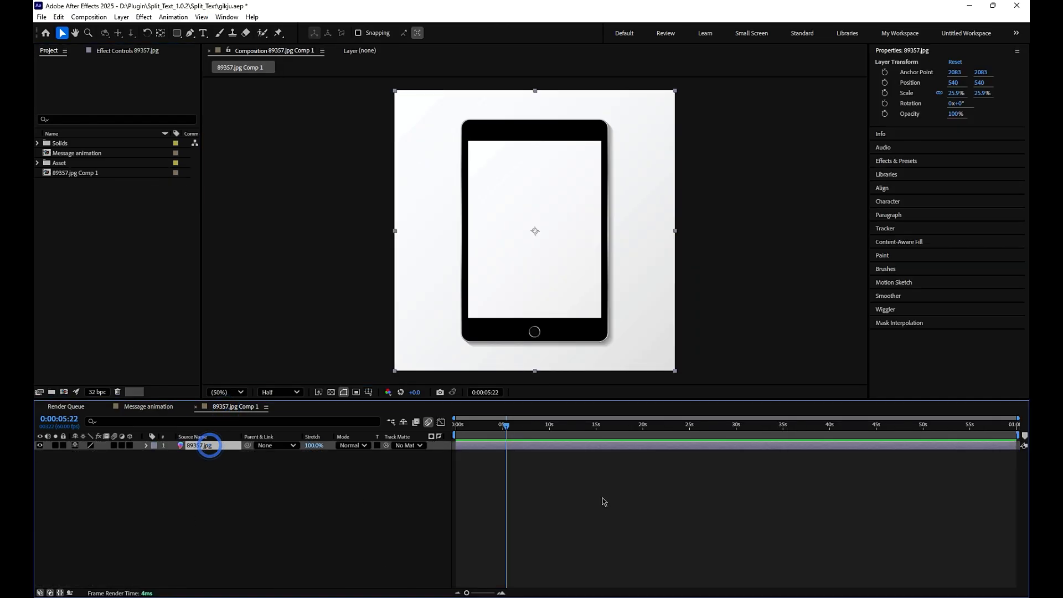
left_click(177, 33)
left_click_drag(463, 121, 607, 339)
key("ctrl+z")
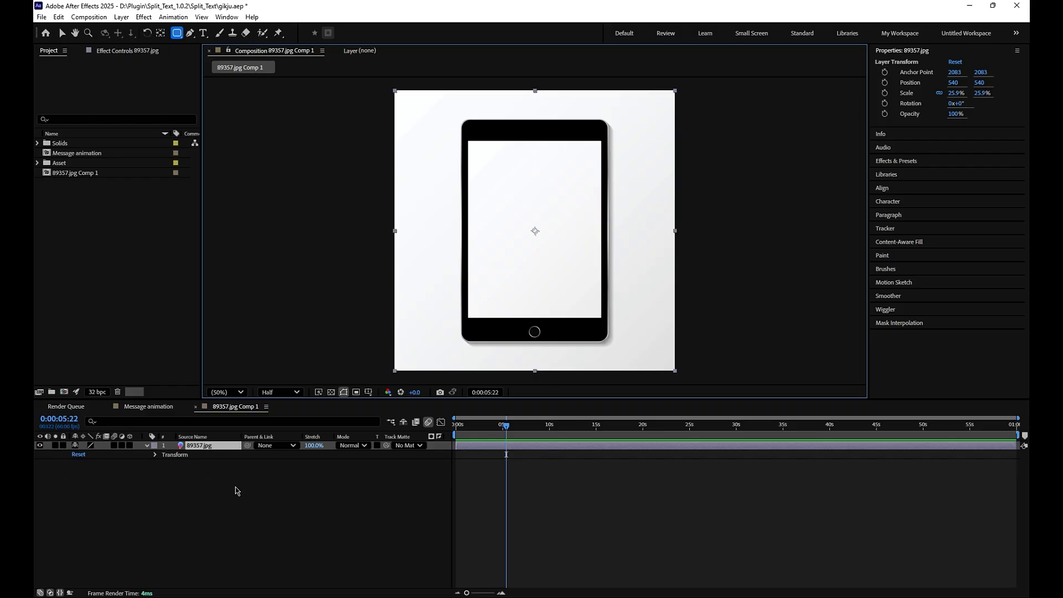
- Draw a rounded rectangle shape layer about 560 by 846 px over the phone body and set its roundness to 32
left_click(232, 496)
left_click_drag(464, 122, 606, 341)
left_click(62, 33)
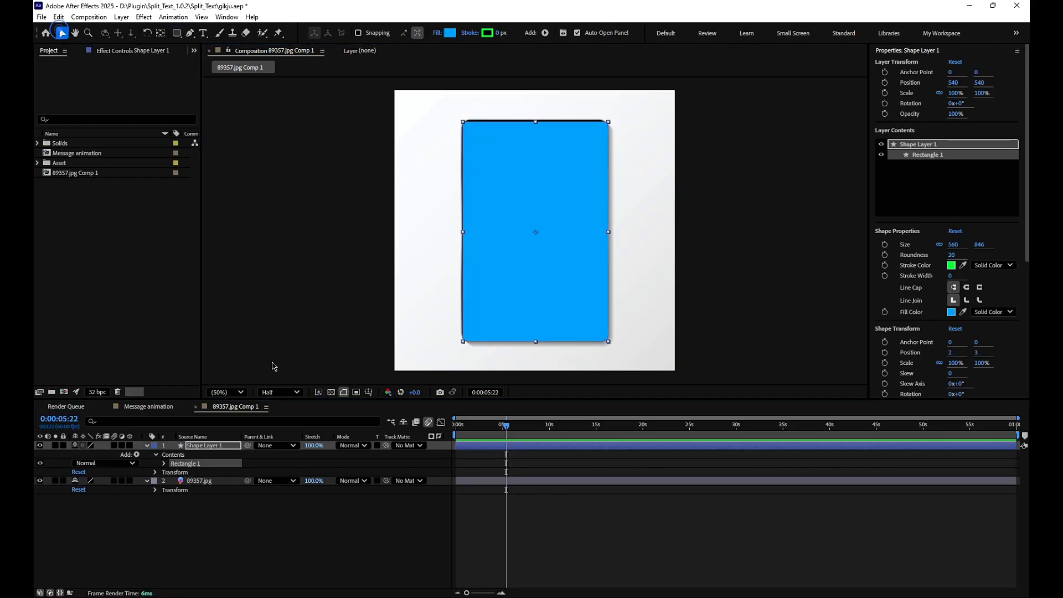
left_click(235, 513)
left_click(165, 464)
left_click(173, 473)
left_click_drag(77, 498, 97, 498)
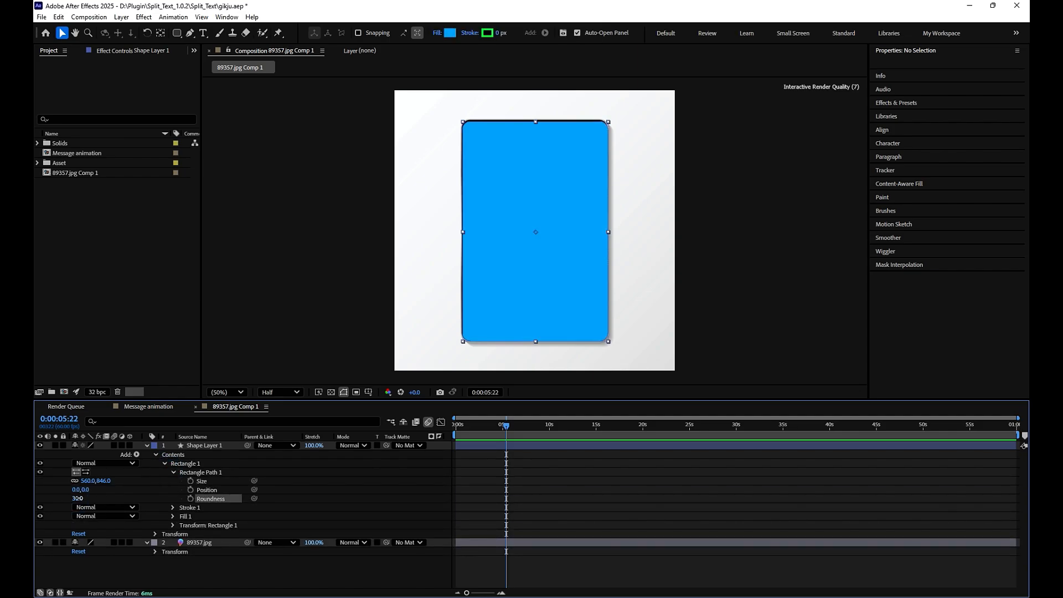
- Use Shape Layer 1 as the track matte for the 89357.jpg layer and collapse the layer properties
left_click(213, 544)
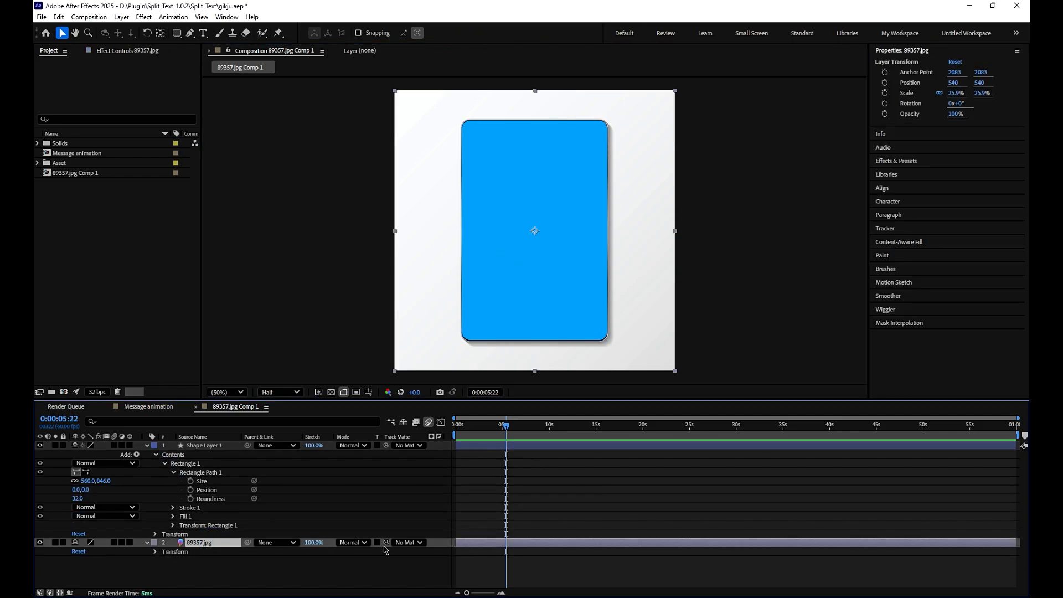
left_click_drag(386, 543, 211, 446)
left_click(569, 470)
key("u")
- Add a white solid as the bottom layer of 89357.jpg Comp 1 and compare the phone with the solid hidden and shown
key("ctrl+y")
key("Return")
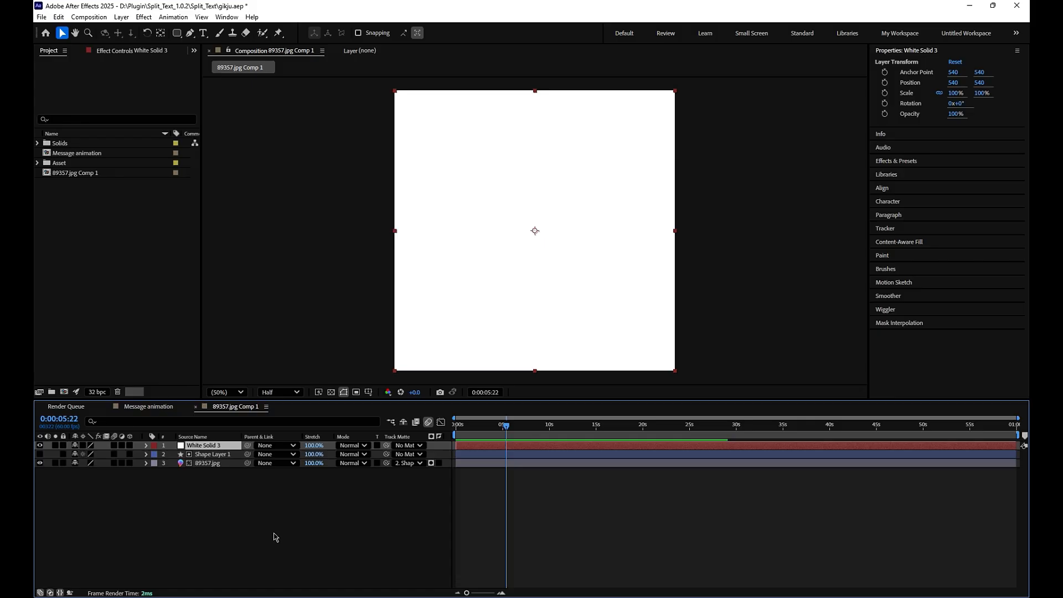
key("ctrl+shift+bracketleft")
left_click(40, 463)
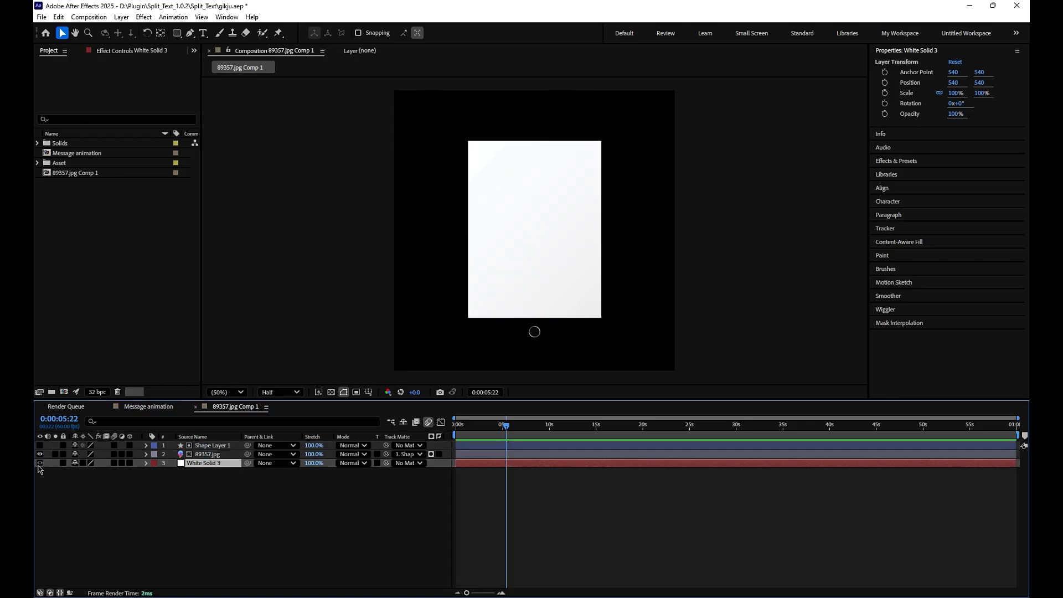
left_click(40, 463)
left_click(40, 463)
left_click(40, 463)
- Nudge the matte shape layer down to position 540, 542
left_click(197, 445)
key("Down")
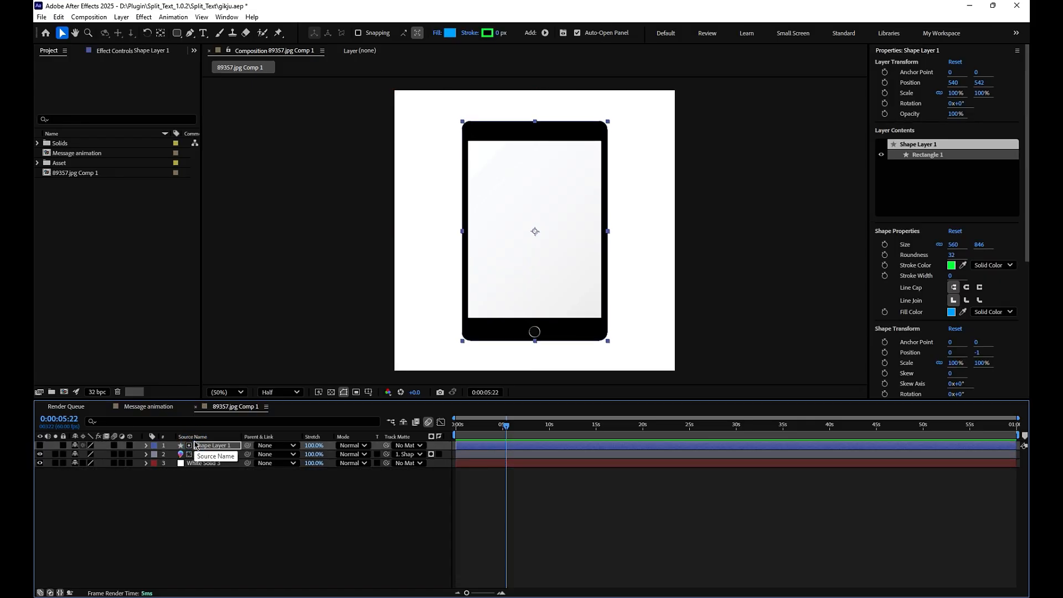
left_click(412, 504)
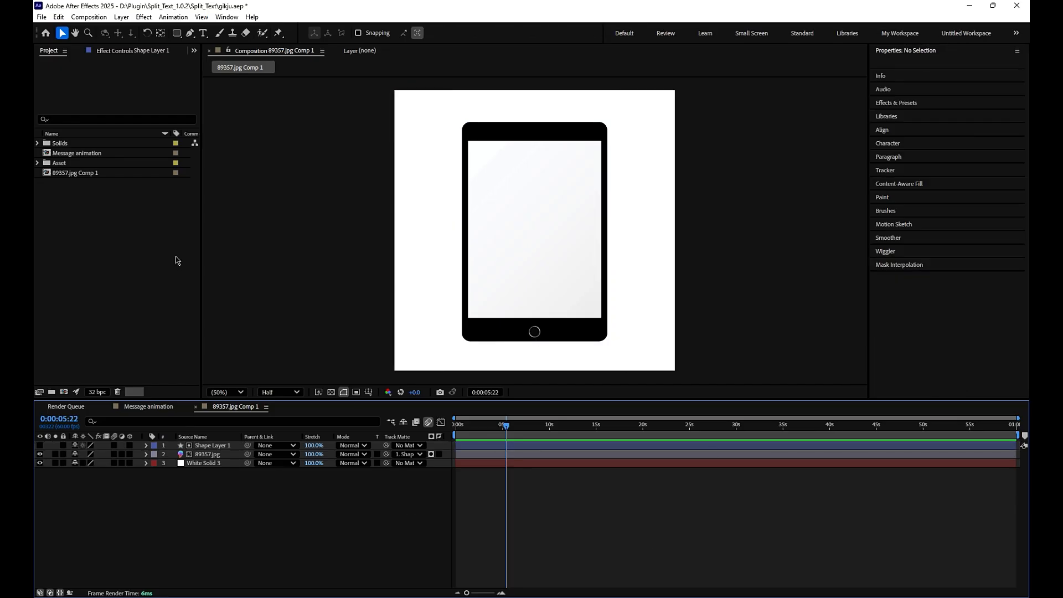
- Add the Message animation composition as the top layer and scale it to 47% over the phone screen
left_click_drag(69, 154, 186, 409)
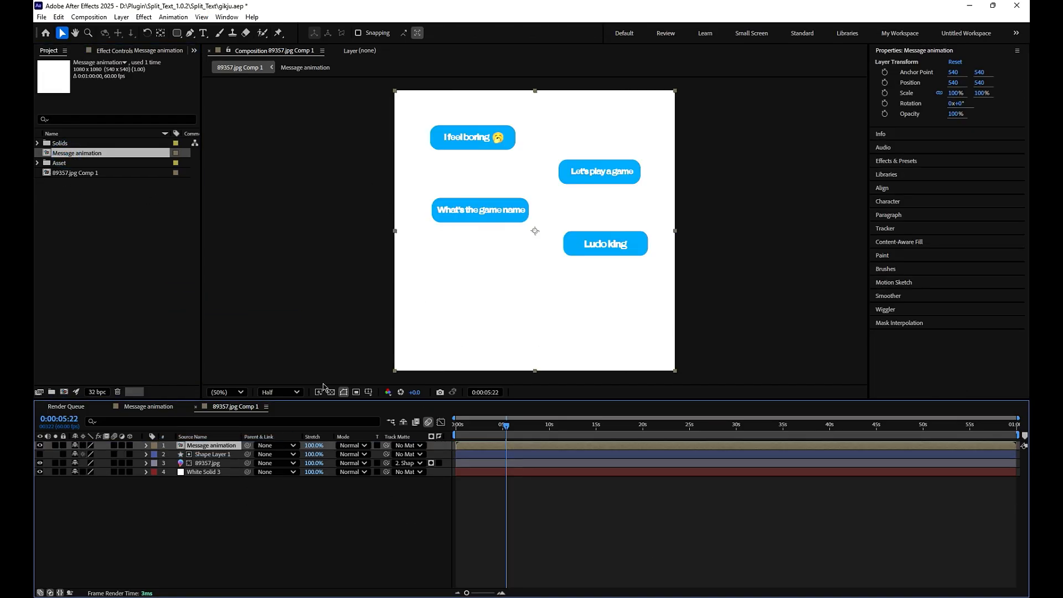
mouse_move(496, 317)
left_mouse_down()
mouse_move(539, 304)
mouse_move(515, 319)
left_mouse_up()
key("s")
left_click_drag(105, 455, 86, 463)
left_click_drag(571, 257, 555, 250)
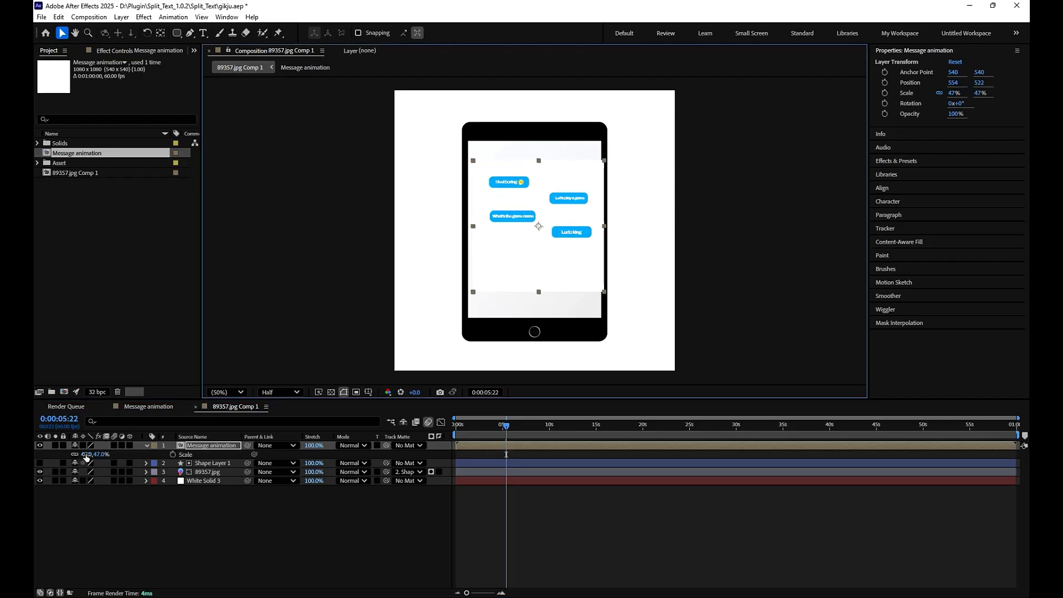
- Set the Message animation layer to 44% scale at position 548, 522, and open its composition
left_click_drag(95, 455, 91, 455)
left_click_drag(539, 247, 537, 247)
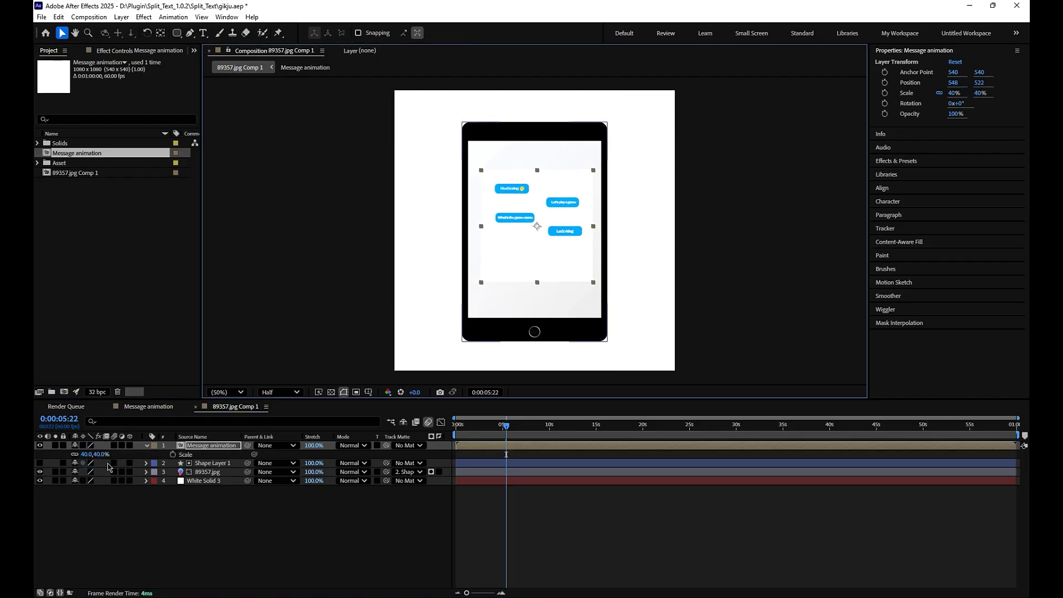
left_click_drag(96, 455, 98, 457)
double_click(211, 445)
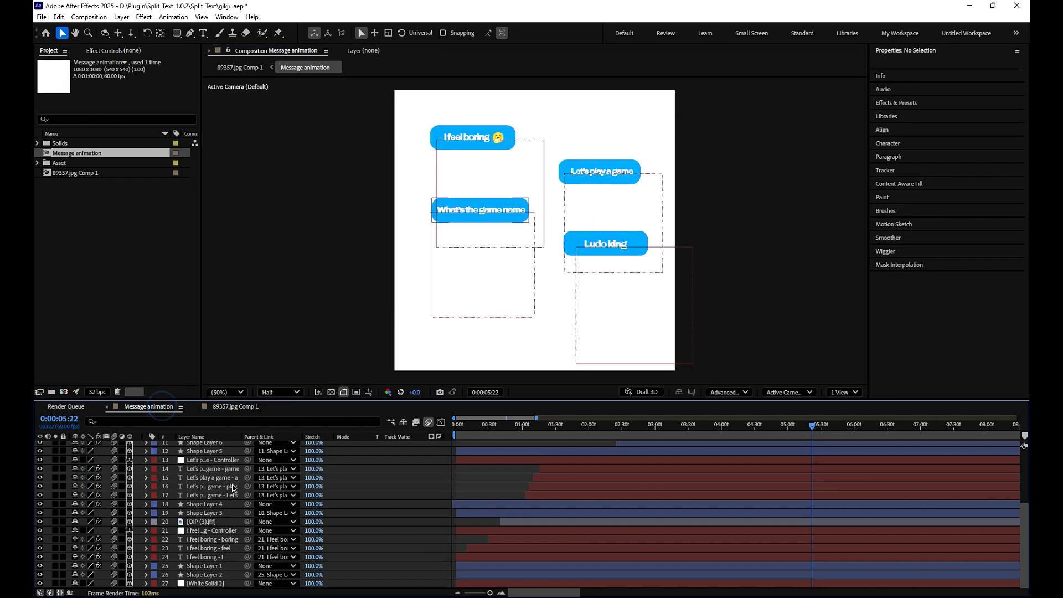
- Try to add 89357.jpg Comp 1 to the layers of the Message animation composition
left_click(74, 173)
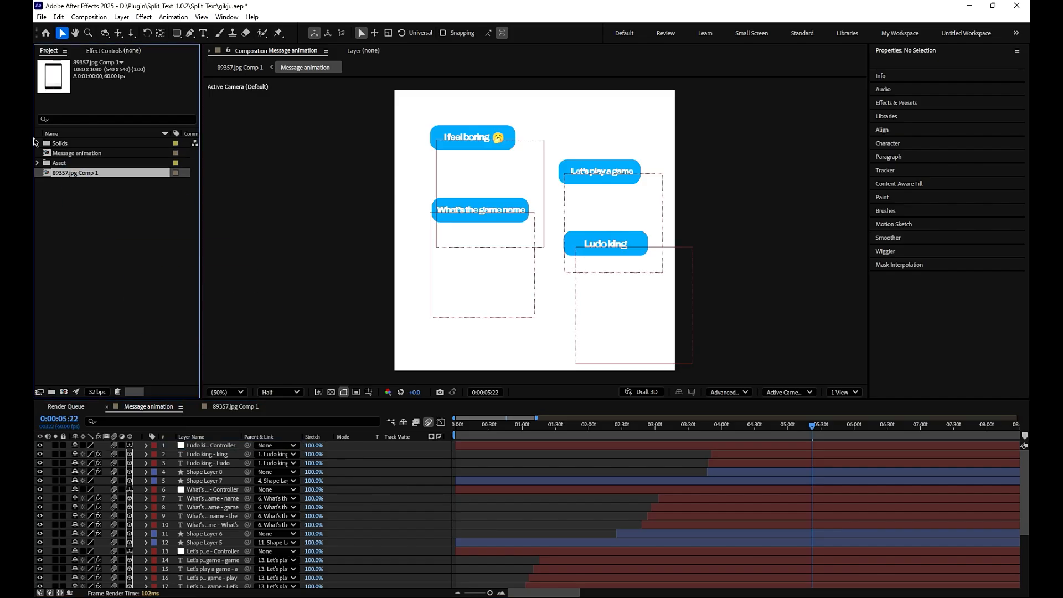
left_click_drag(74, 173, 186, 460)
left_click(593, 495)
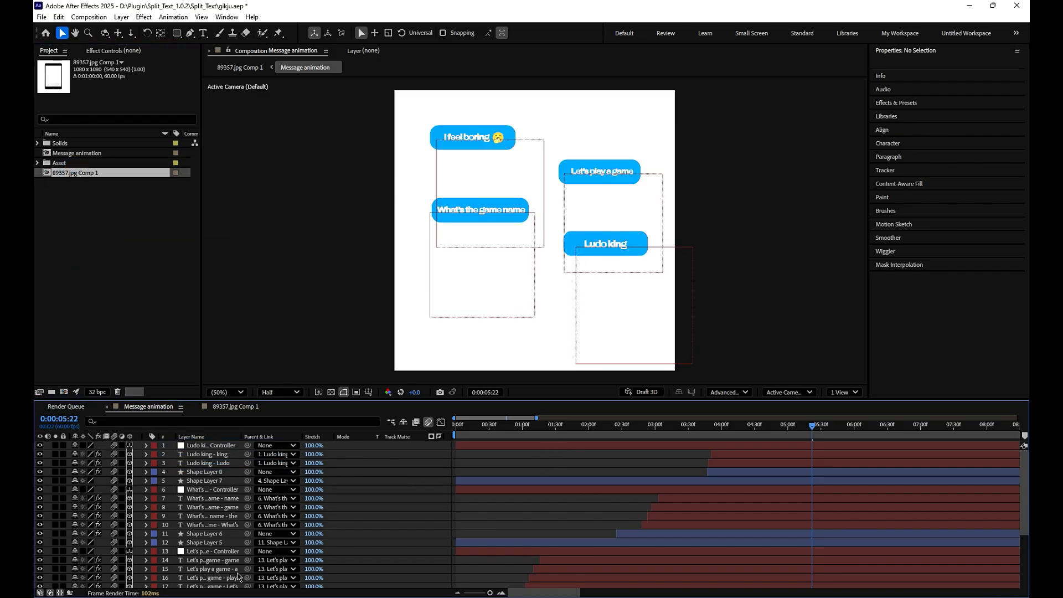
scroll(592, 495, "down", 4)
left_click_drag(74, 173, 250, 492)
left_click(69, 224)
left_click_drag(67, 173, 173, 433)
left_click(485, 477)
scroll(344, 484, "up", 4)
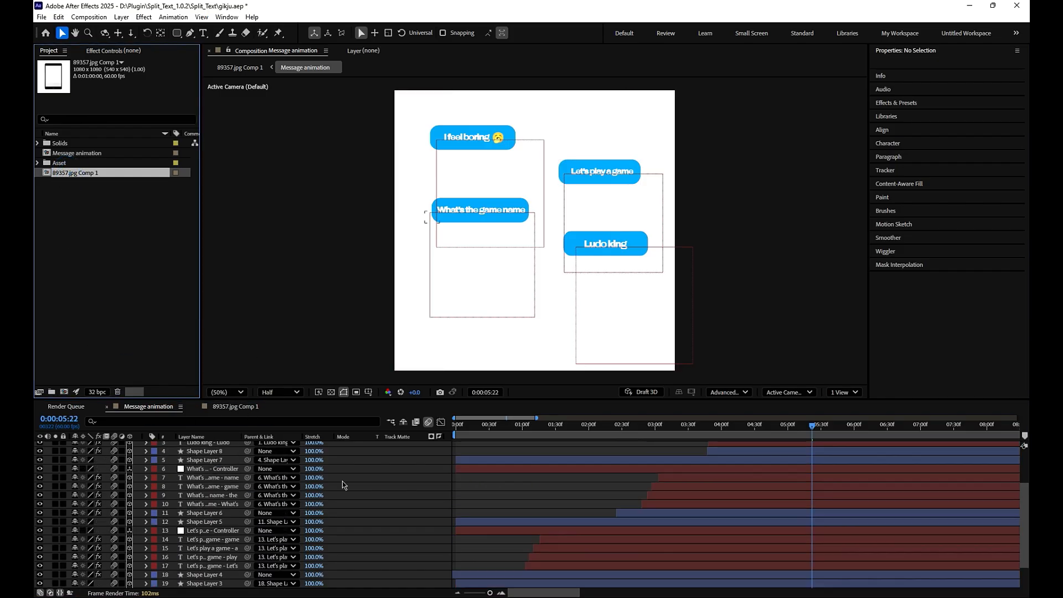
left_click(528, 467)
- Add 89357.jpg from the Asset folder to the Message animation composition as a color reference
left_click(70, 193)
left_click(37, 164)
left_click_drag(72, 192, 239, 502)
scroll(238, 515, "down", 5)
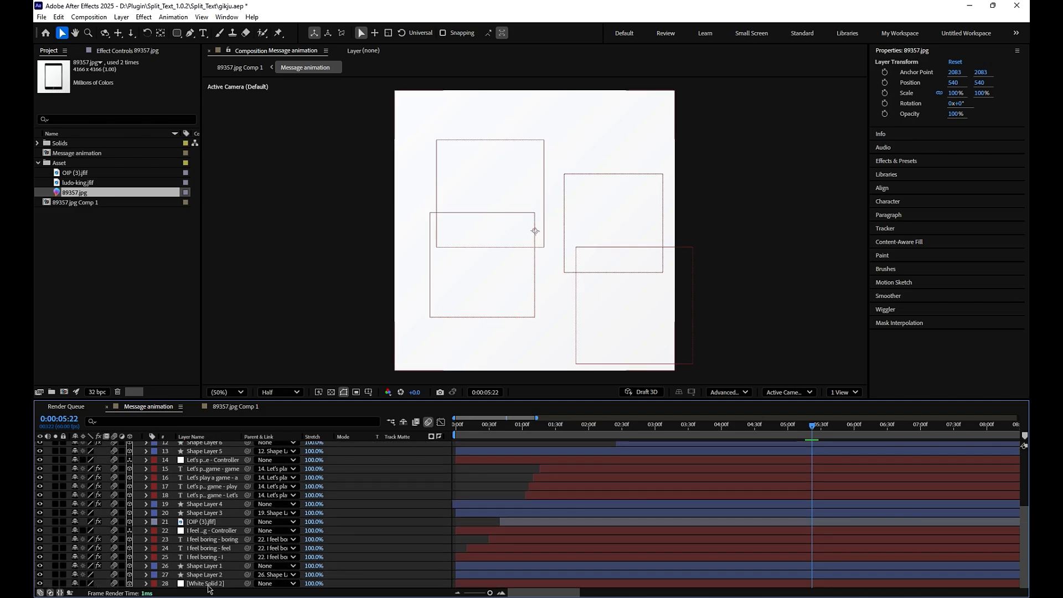
- Recolor the White Solid 2 background layer by sampling the off-white of the phone image
left_click(208, 585)
key("ctrl+shift+c")
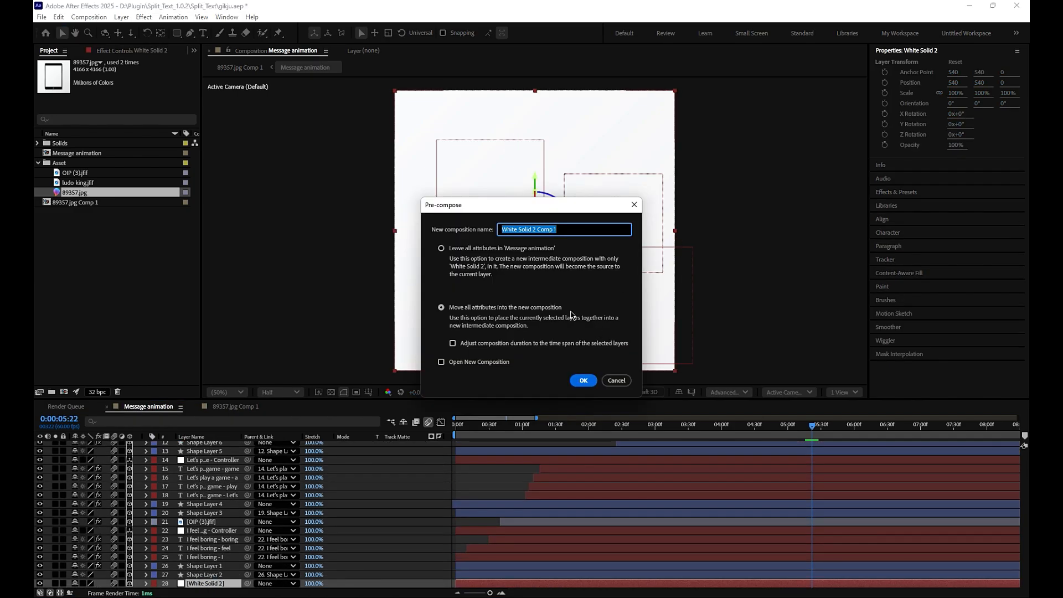
left_click(634, 204)
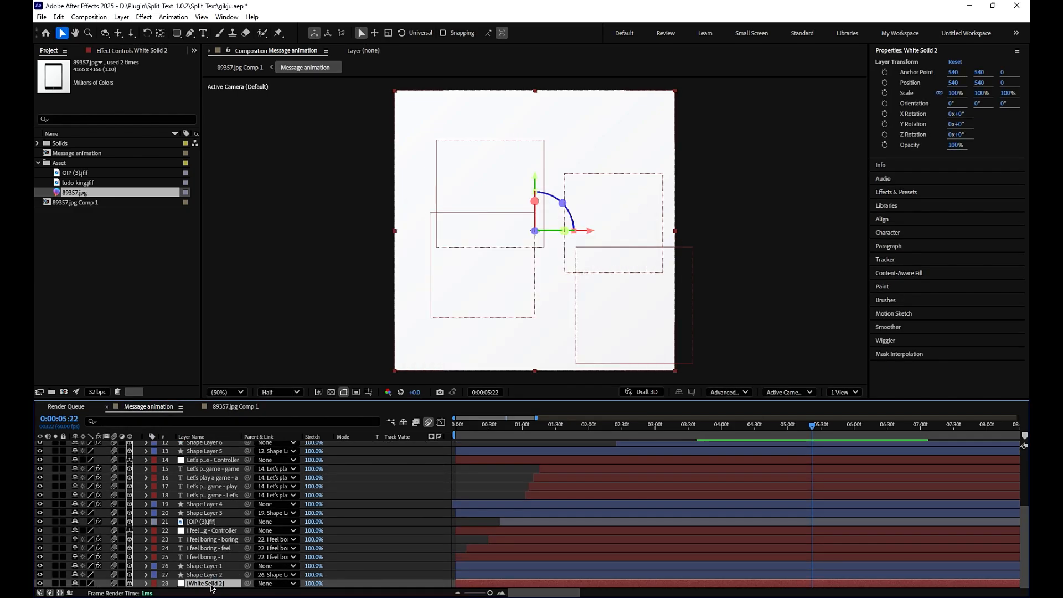
key("ctrl+shift+y")
left_click(548, 365)
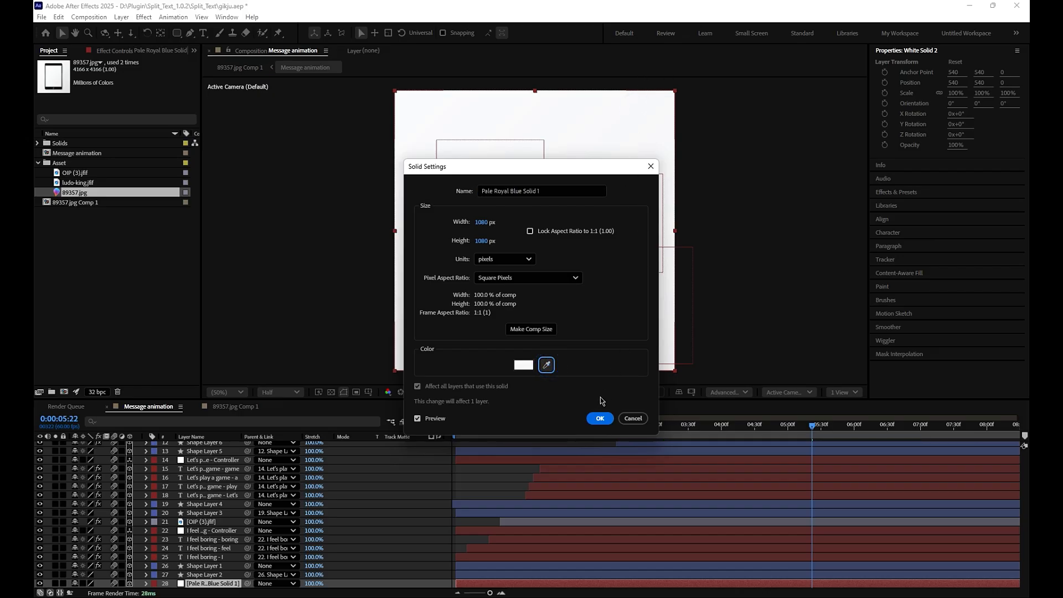
left_click(600, 418)
- Remove the 89357.jpg reference layer from the Message animation composition
scroll(219, 519, "up", 5)
left_click(197, 447)
left_click_drag(523, 303, 831, 233)
- In 89357.jpg Comp 1, move the Message animation layer to position 544, 524 and parent it to the 89357.jpg layer
left_click(235, 408)
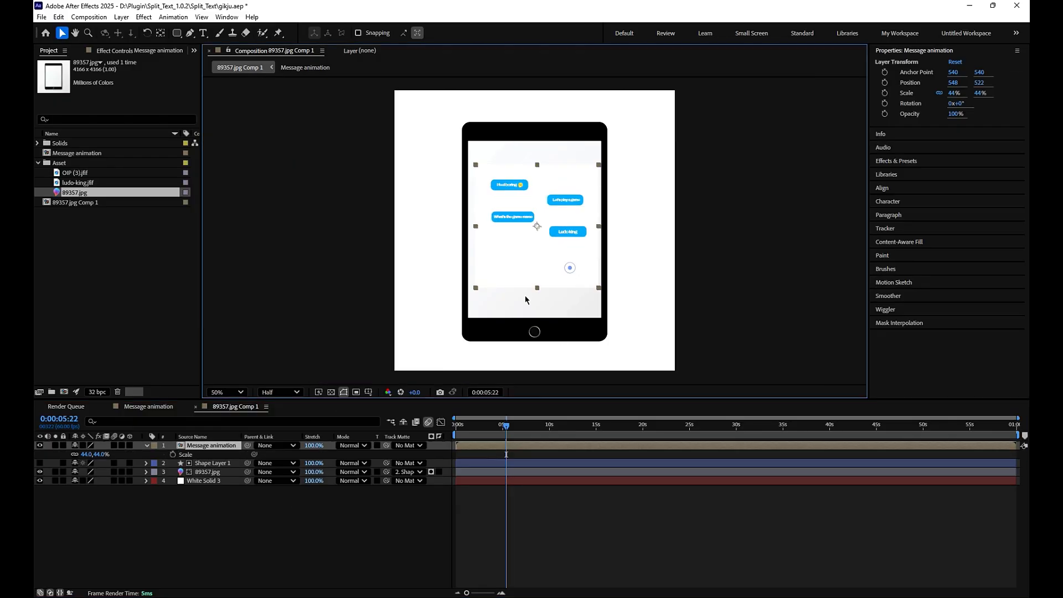
left_click_drag(507, 273, 505, 281)
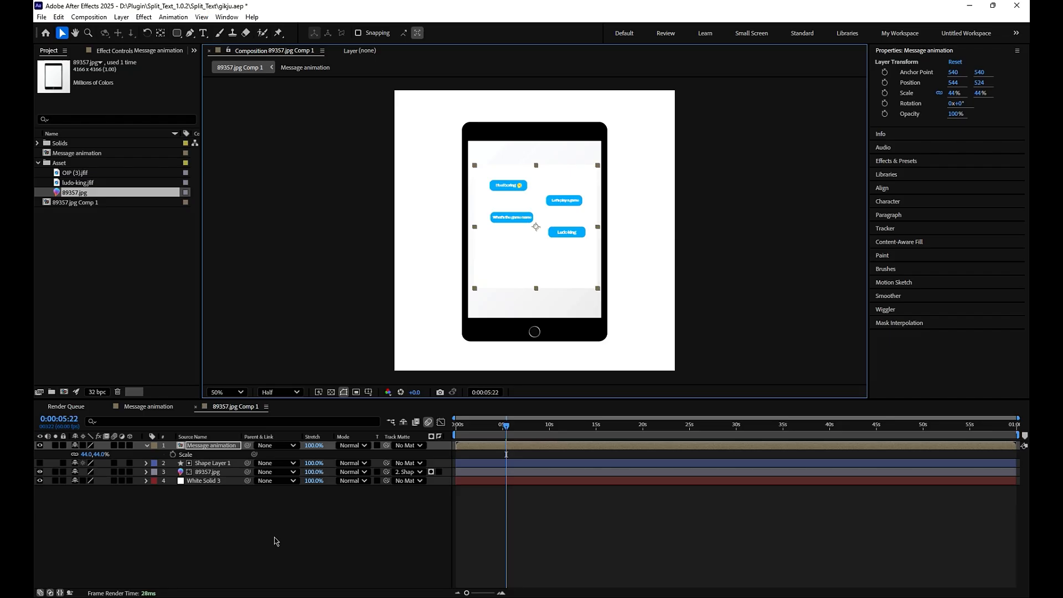
left_click_drag(248, 446, 183, 471)
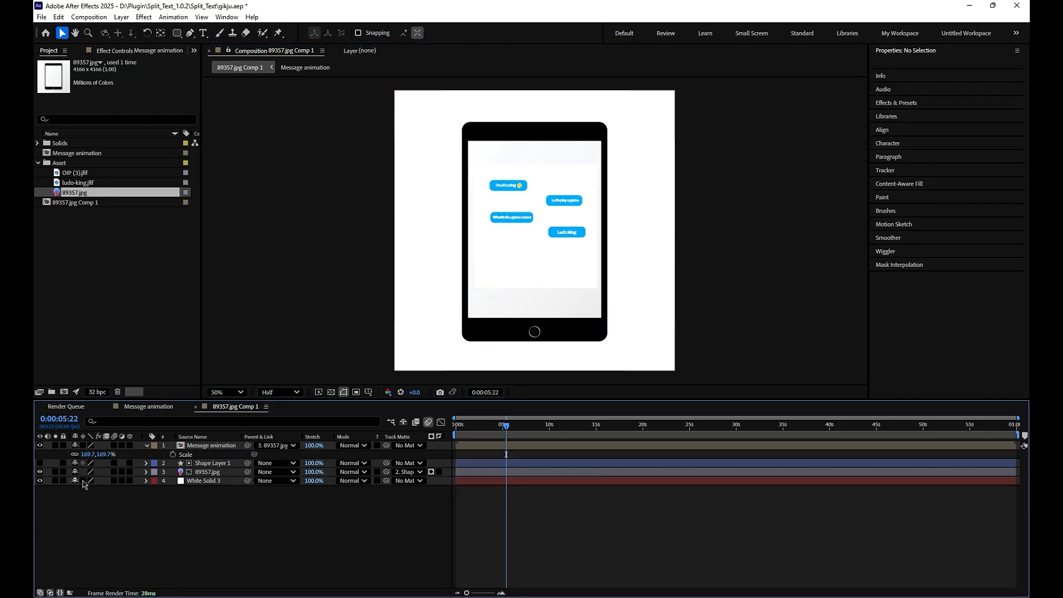
- Make the 89357.jpg layer 3D and scale it up to 48.9%
left_click(130, 472)
left_click(232, 472)
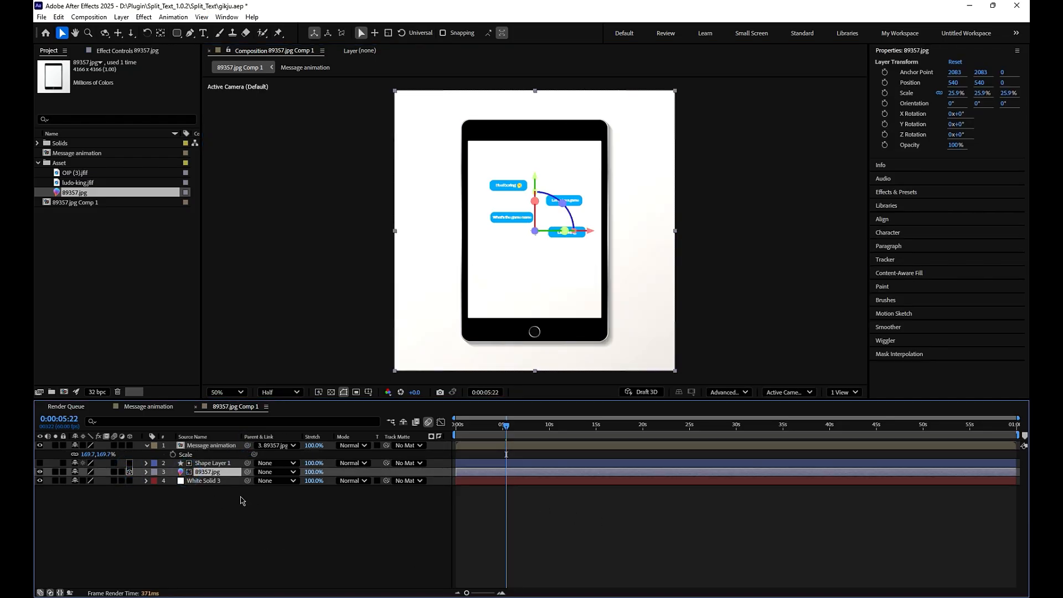
key("s")
mouse_move(94, 481)
left_mouse_down()
mouse_move(107, 482)
mouse_move(97, 489)
left_mouse_up()
- Reveal the rotation properties of the 89357.jpg layer and make the Message animation layer 3D
key("r")
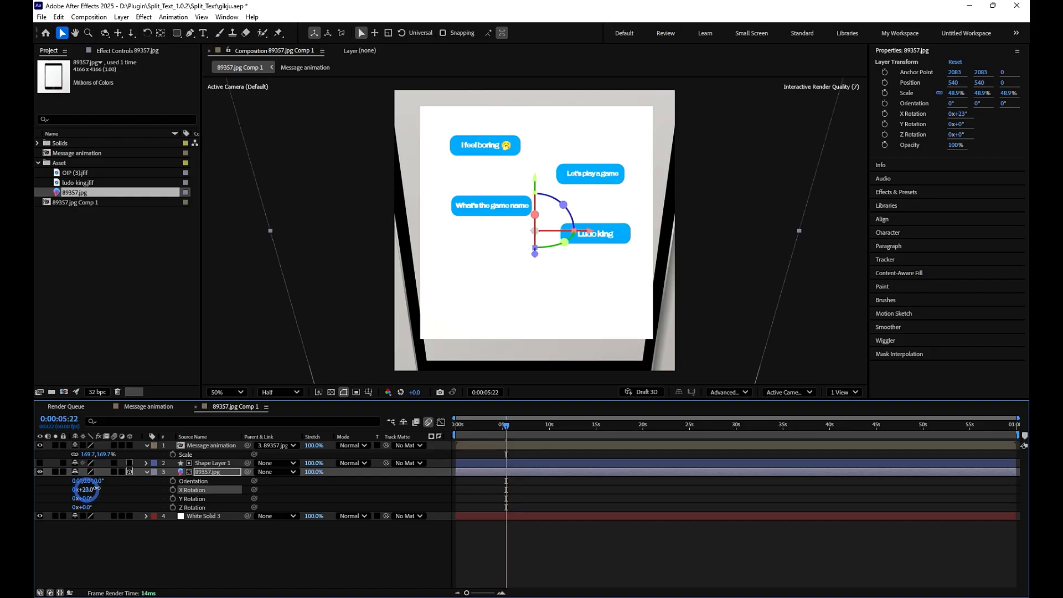
key("ctrl+z")
left_click(205, 445)
left_click(130, 445)
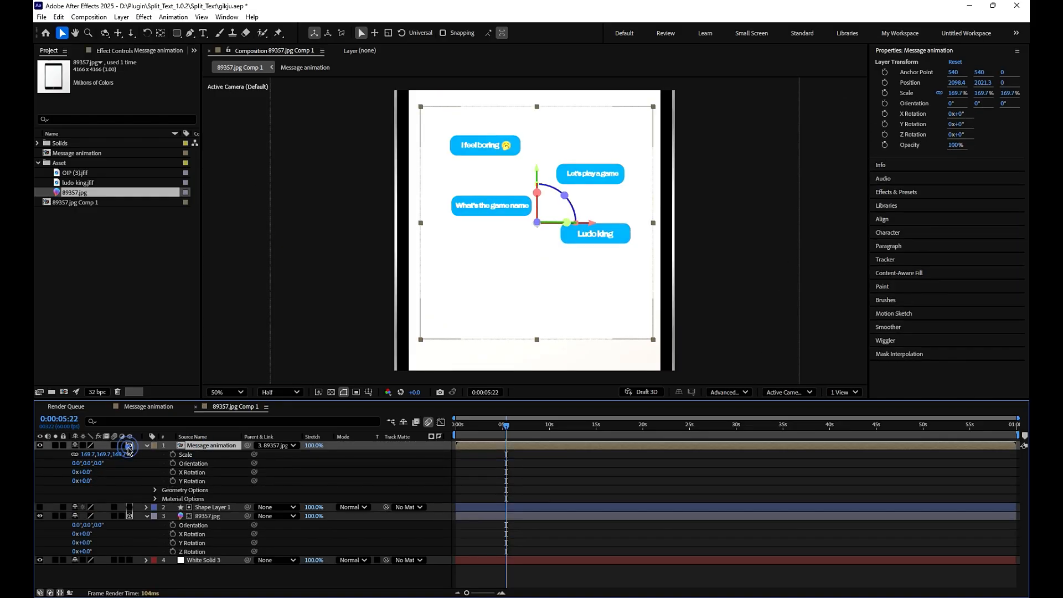
- Tilt the 89357.jpg layer in 3D with Y Rotation at -29° and X Rotation at -22°
left_click_drag(84, 543, 78, 544)
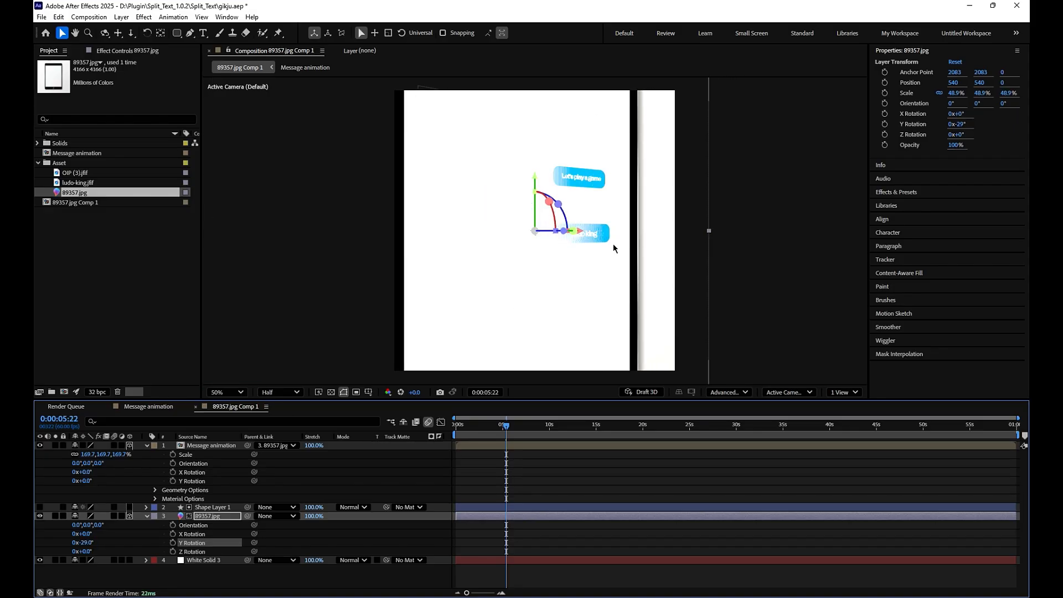
left_click_drag(558, 204, 554, 201)
key("ctrl+z")
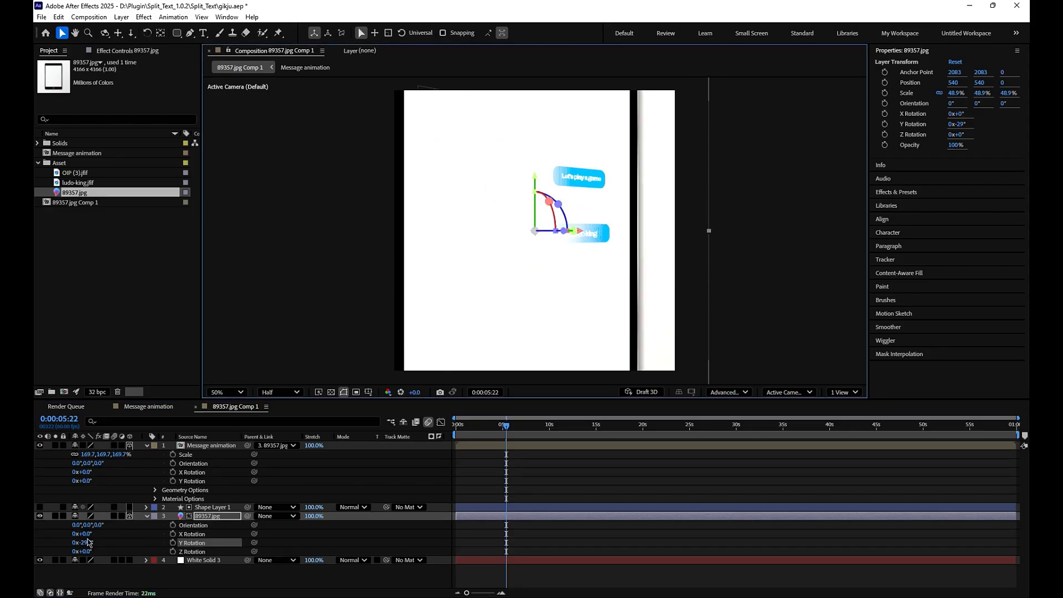
left_click_drag(88, 534, 79, 544)
- Move the tilted 89357.jpg layer to position 540, 769, -92.5 and scale it to 92.9%
left_click_drag(534, 187, 530, 252)
key("shift+s")
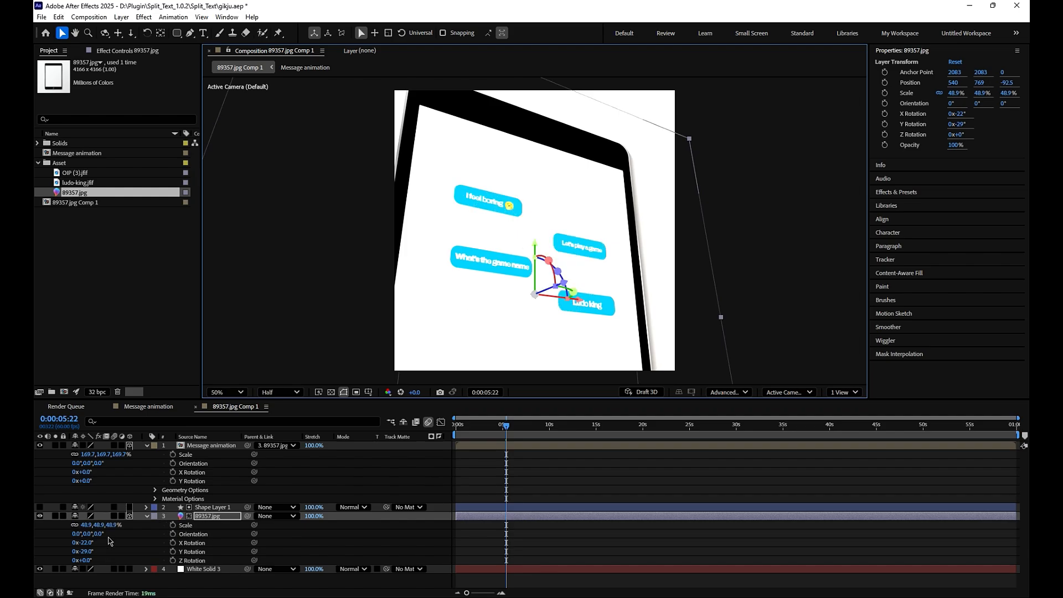
left_click_drag(110, 526, 598, 398)
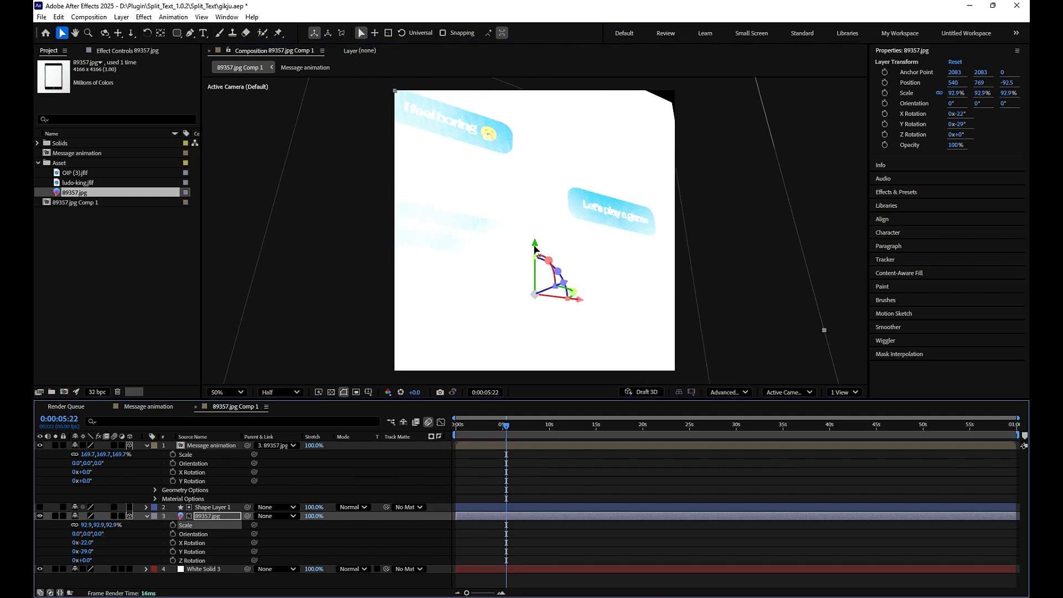
- Move the 89357.jpg layer to position 788.9, 1108, -80.6 and preview the animation from the start
left_click_drag(535, 249, 599, 306)
scroll(586, 314, "down", 2)
left_click(577, 456)
scroll(592, 272, "up", 2)
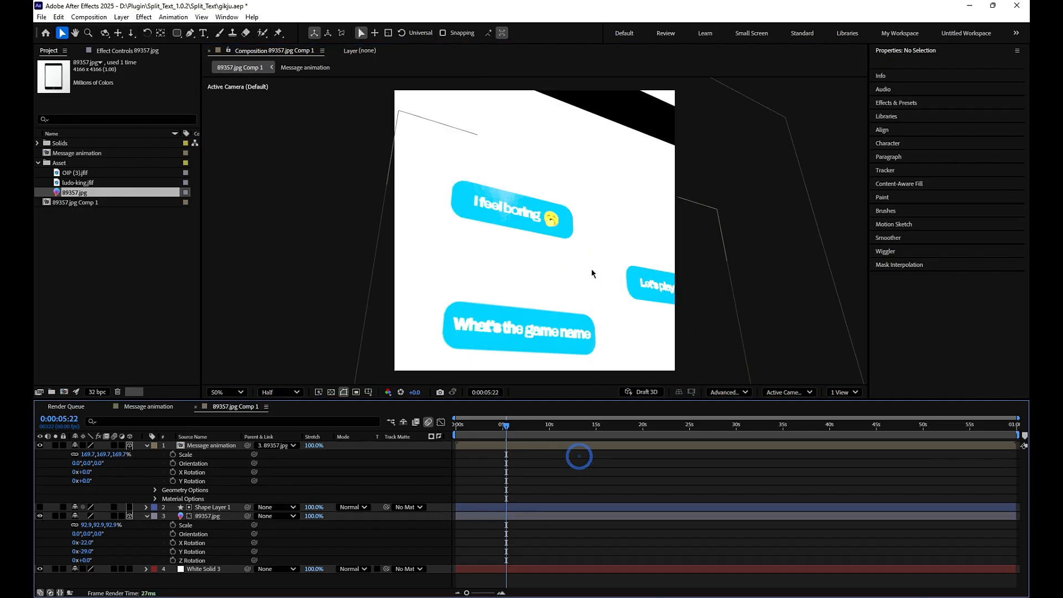
left_click_drag(505, 422, 454, 437)
key("space")
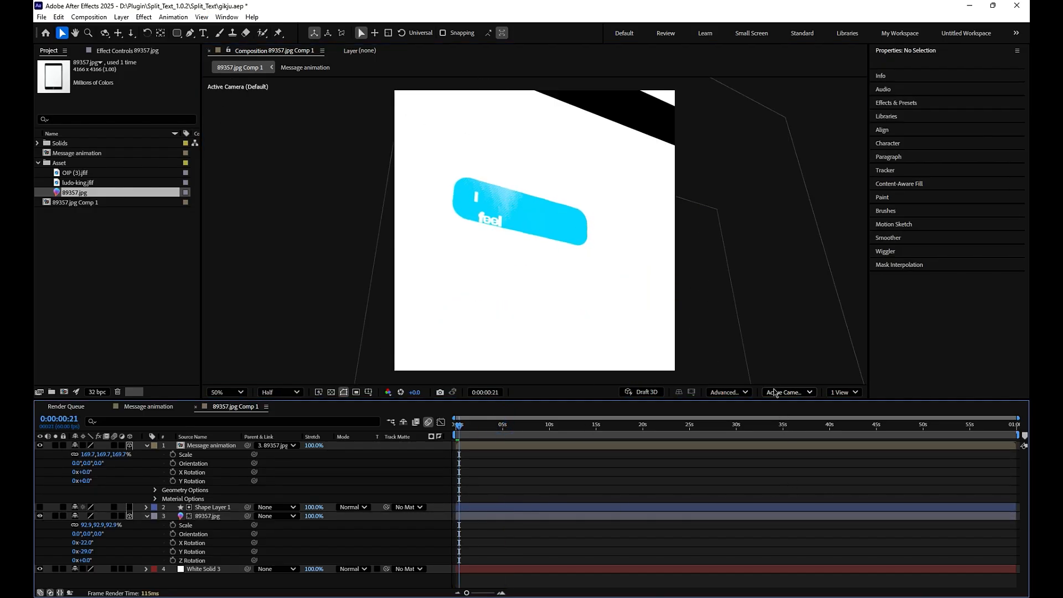
- Inspect the 3D layout from the Top view, return to the Default view and play it back
left_click(778, 392)
left_click(782, 468)
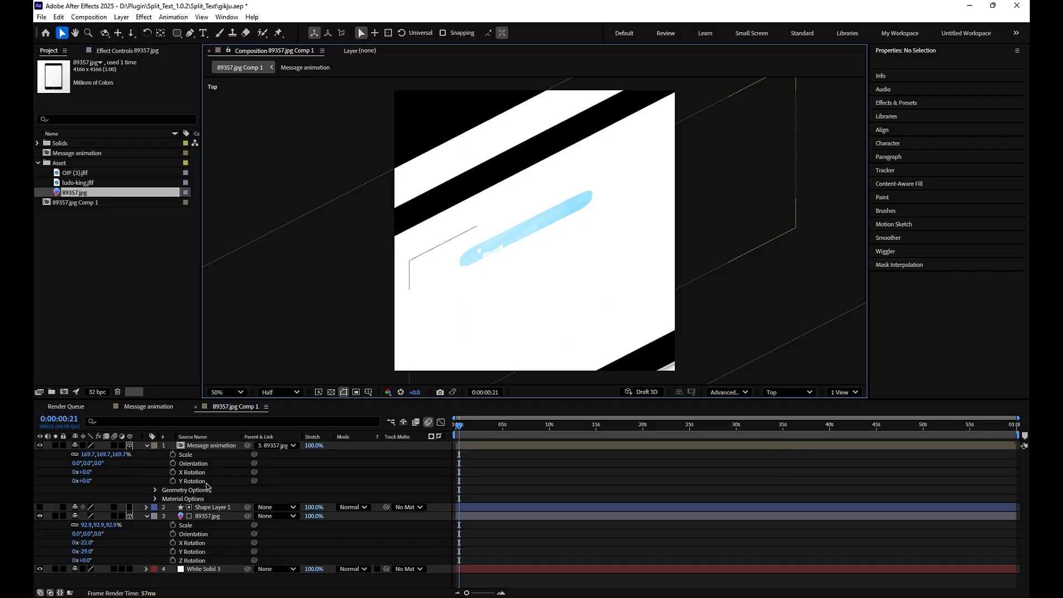
left_click(195, 447)
left_click(619, 461)
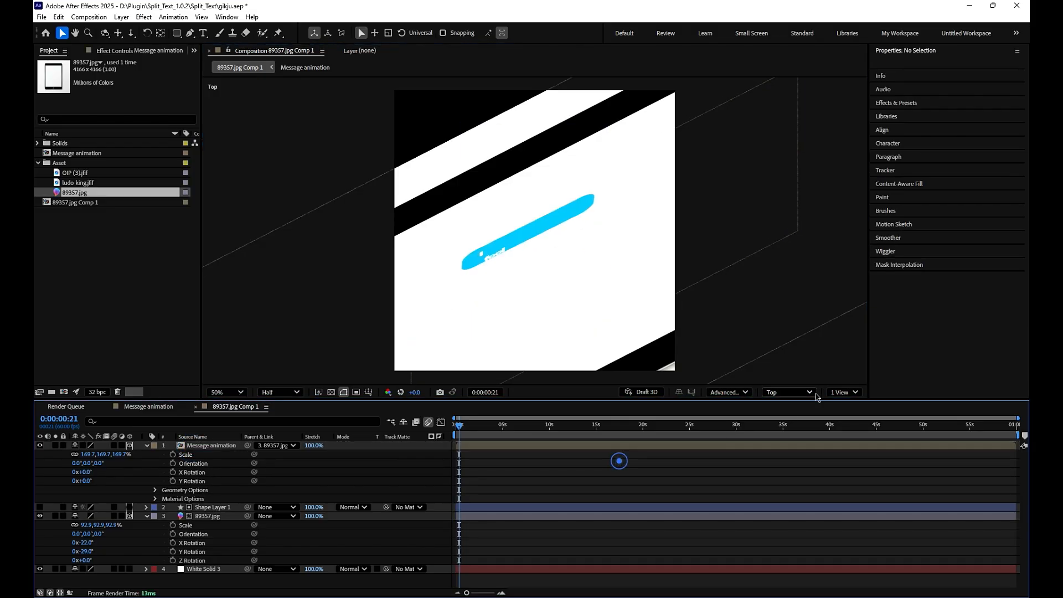
left_click(786, 392)
left_click(778, 426)
key("space")
- Play back 89357.jpg Comp 1 from the beginning and stop at 0:00:01:07
left_click(134, 408)
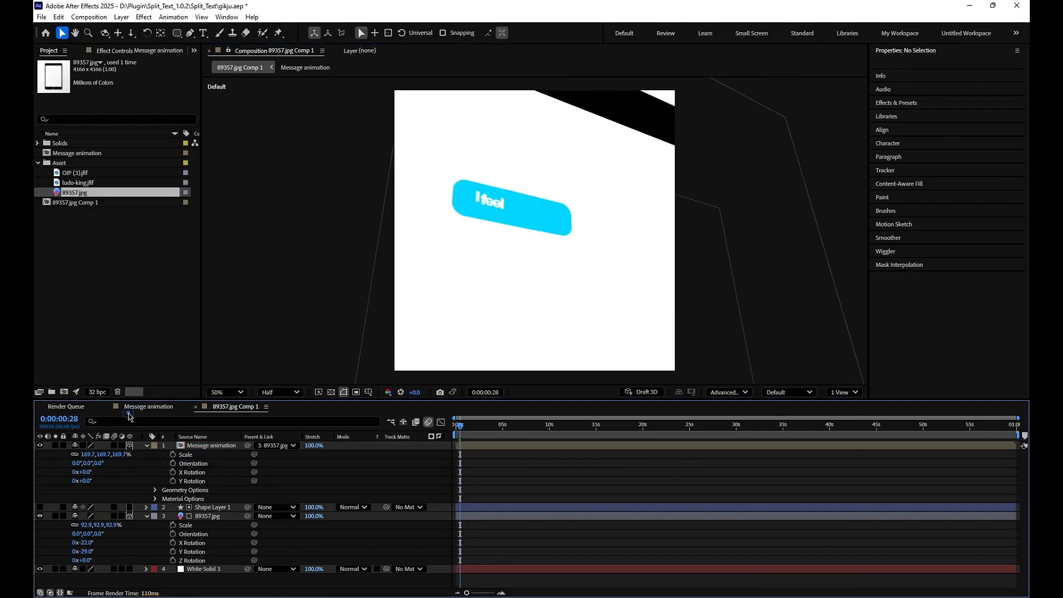
left_click(239, 406)
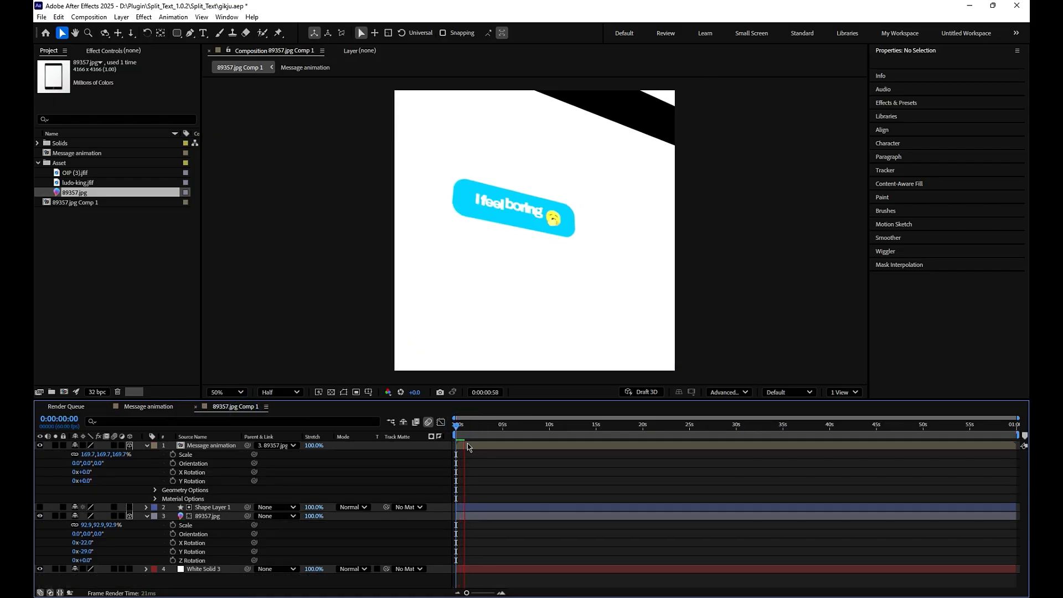
left_click(464, 423)
key("space")
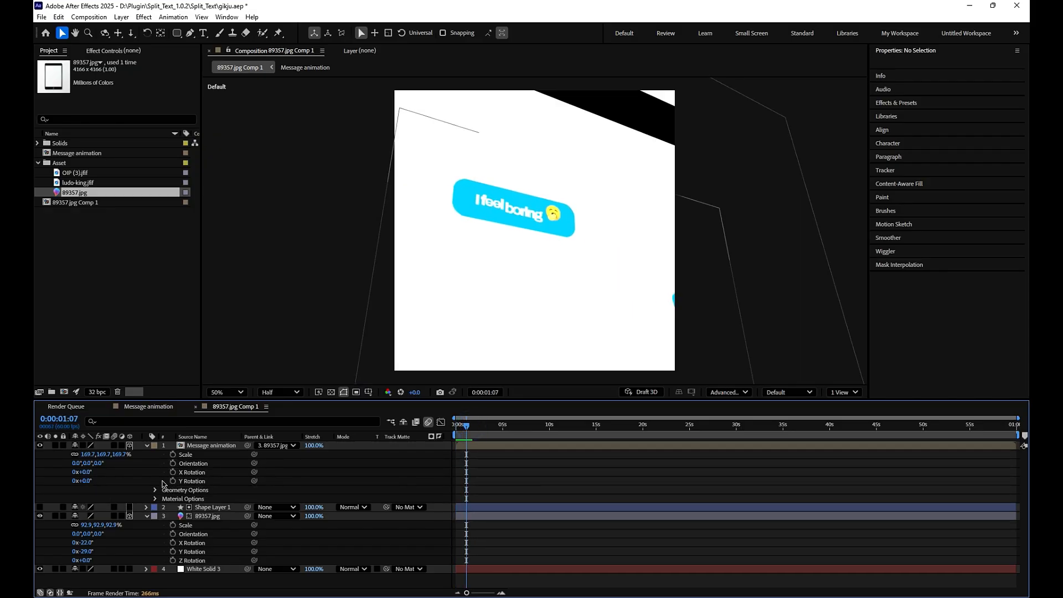
- Try to keyframe the Message animation layer's Orientation and Position from 0:00:01:07, then remove those keyframes
left_click(173, 463)
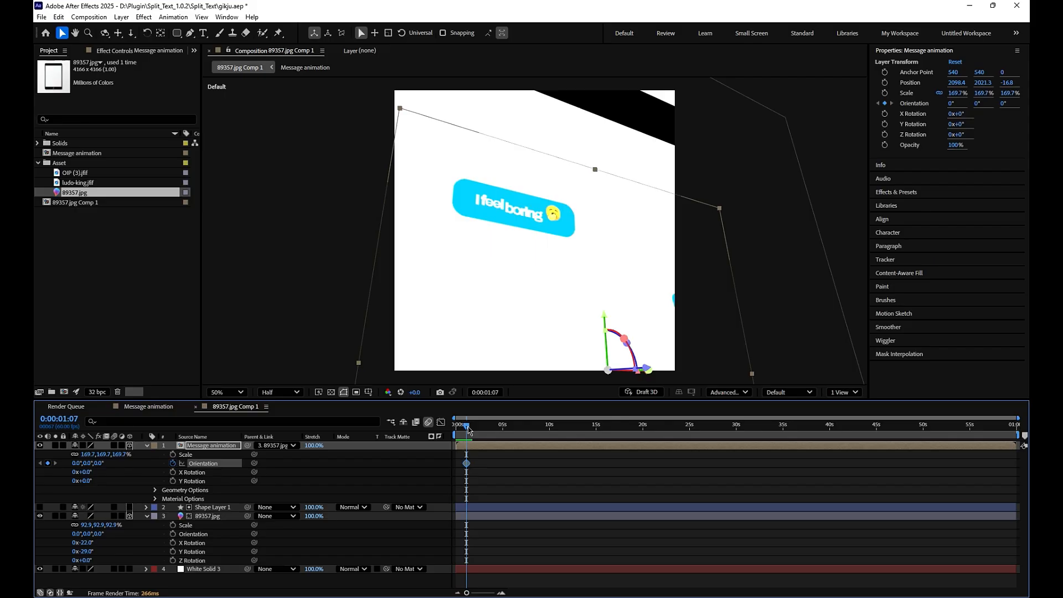
left_click_drag(468, 429, 478, 427)
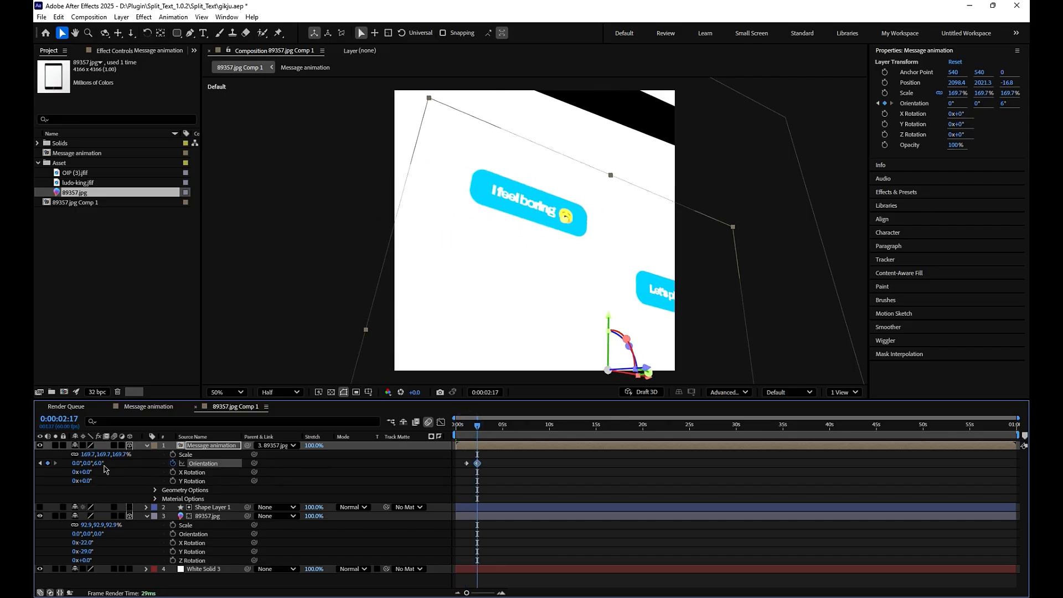
key("shift+p")
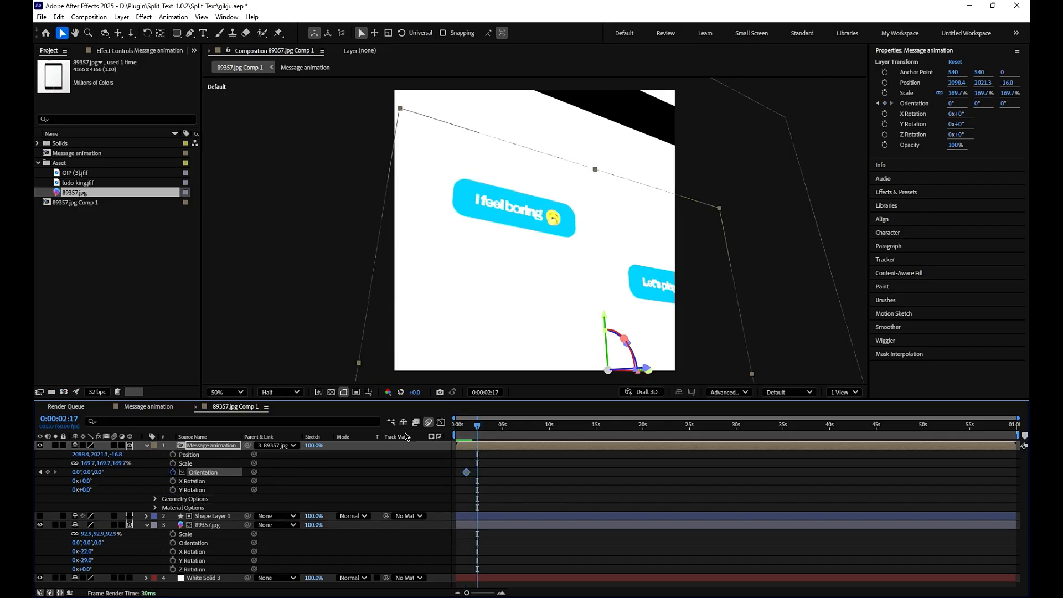
left_click(468, 437)
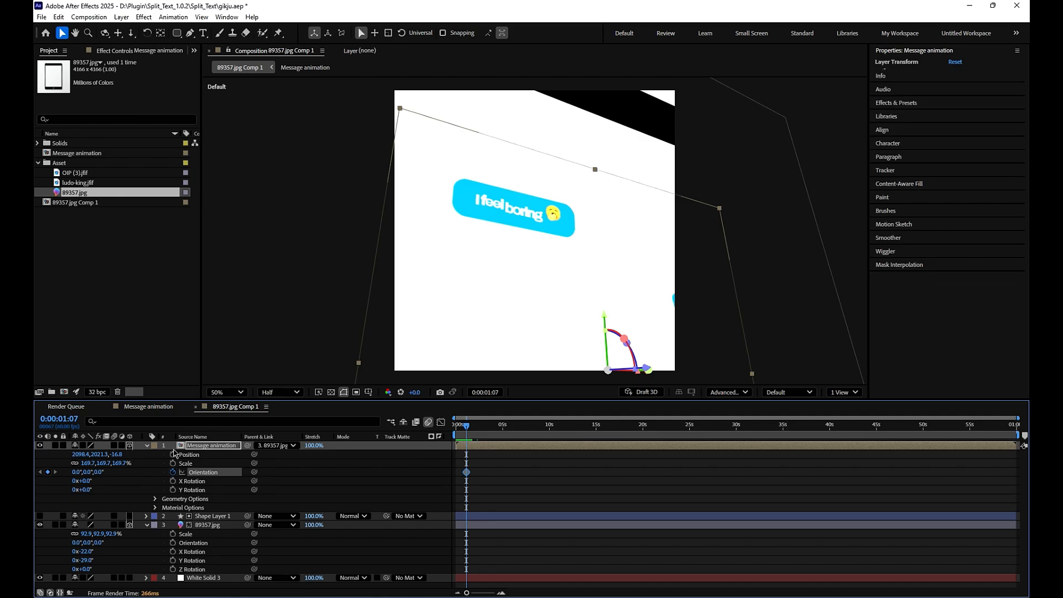
left_click(172, 454)
left_click(472, 433)
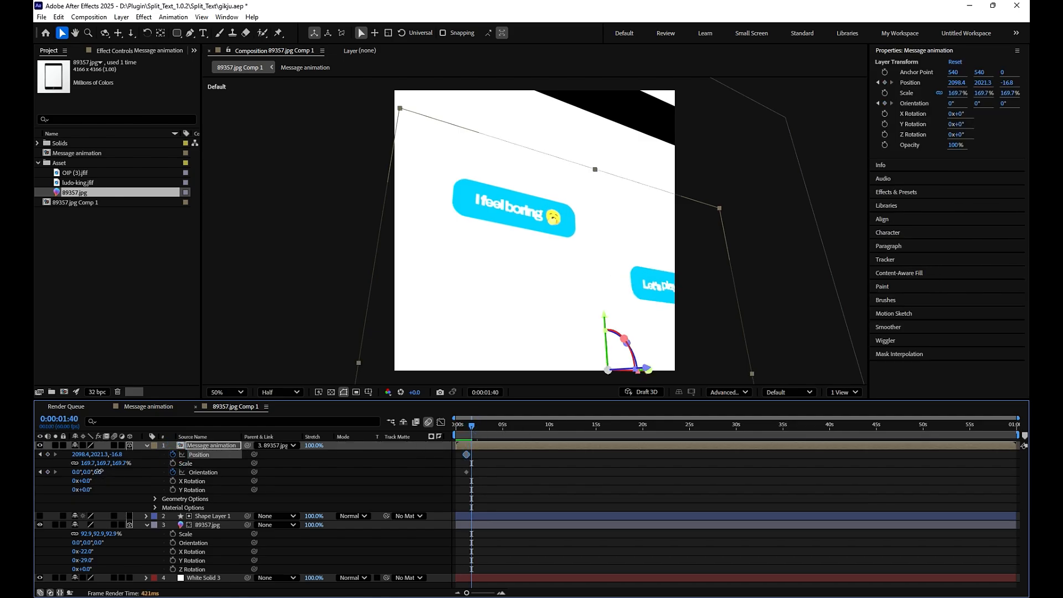
left_click_drag(100, 473, 88, 473)
key("ctrl+z")
left_click_drag(484, 477, 455, 451)
key("Delete")
- Add Position, Scale and Orientation keyframes to the 89357.jpg layer and place them at about 0:00:01:07
left_click(215, 518)
left_click(203, 525)
left_click(173, 542)
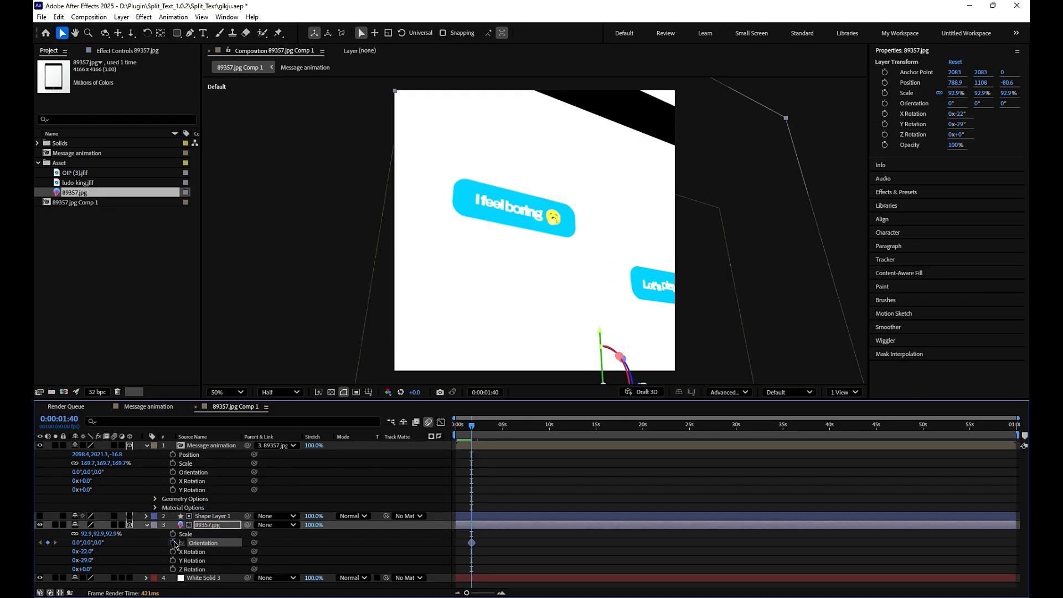
left_click(172, 534)
key("shift+p")
left_click(173, 534)
left_click_drag(472, 426, 466, 428)
left_click_drag(488, 556, 468, 533)
key("space")
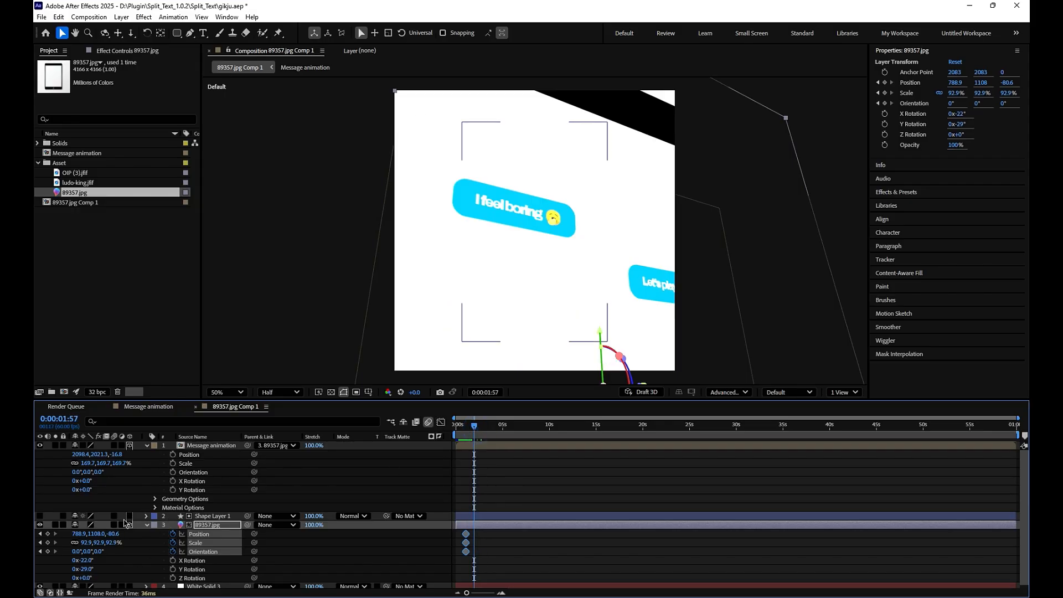
- At 0:00:01:57, keyframe the 89357.jpg layer with position 76.7, 974.5, 42.4, orientation 343°, 62°, 0° and scale 103.9%
left_click_drag(98, 552, 134, 529)
key("ctrl+z")
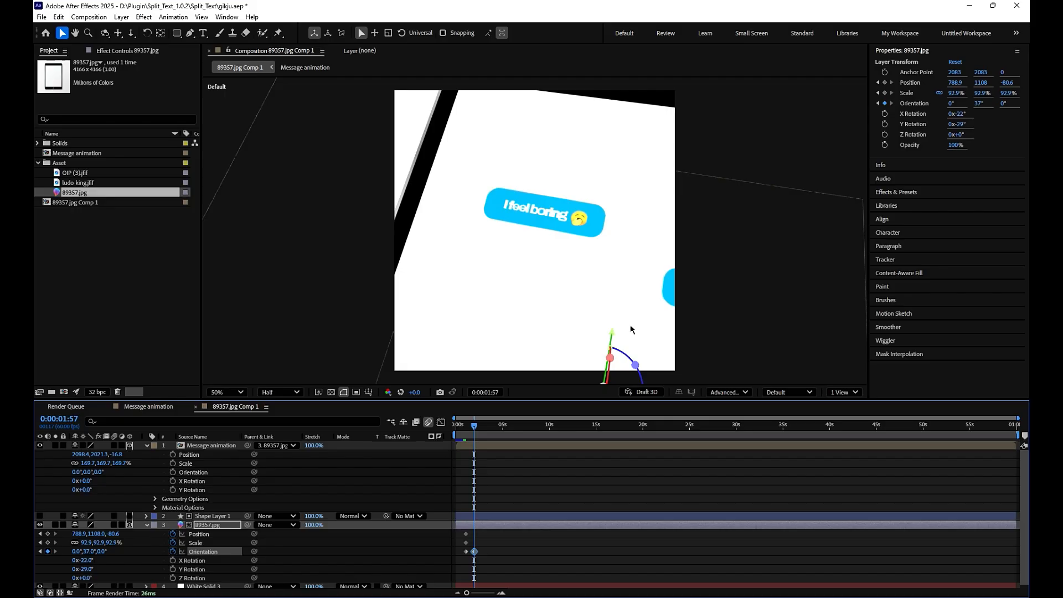
left_click_drag(633, 330, 581, 334)
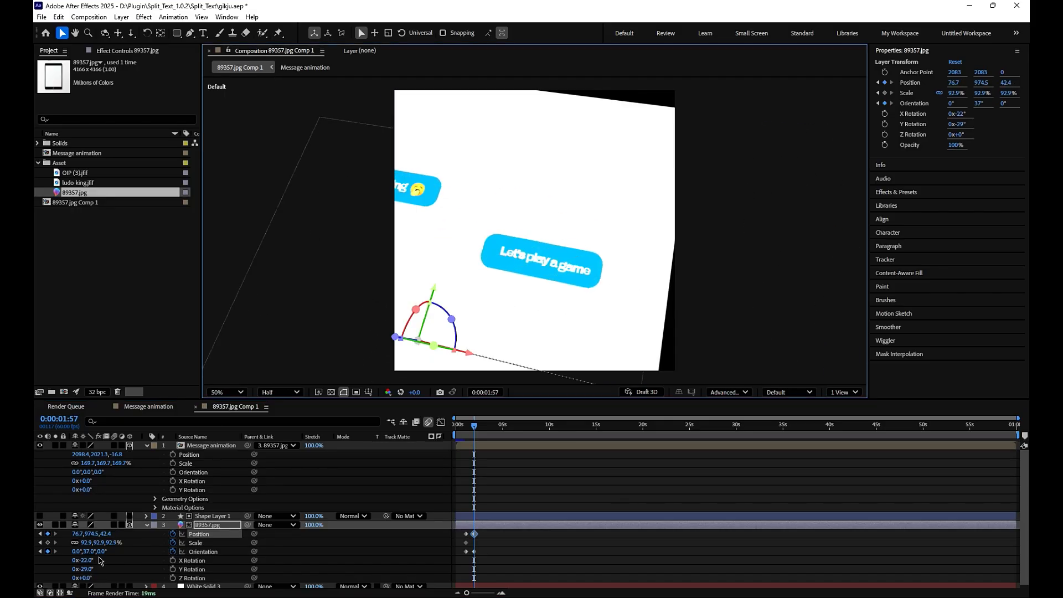
left_click_drag(78, 555, 235, 518)
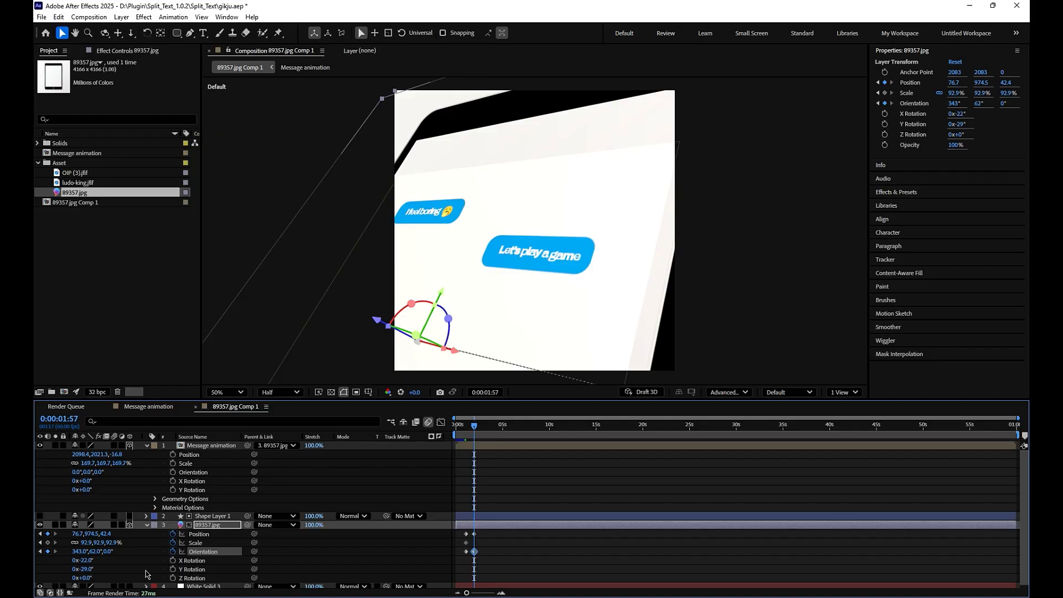
left_click_drag(111, 546, 117, 546)
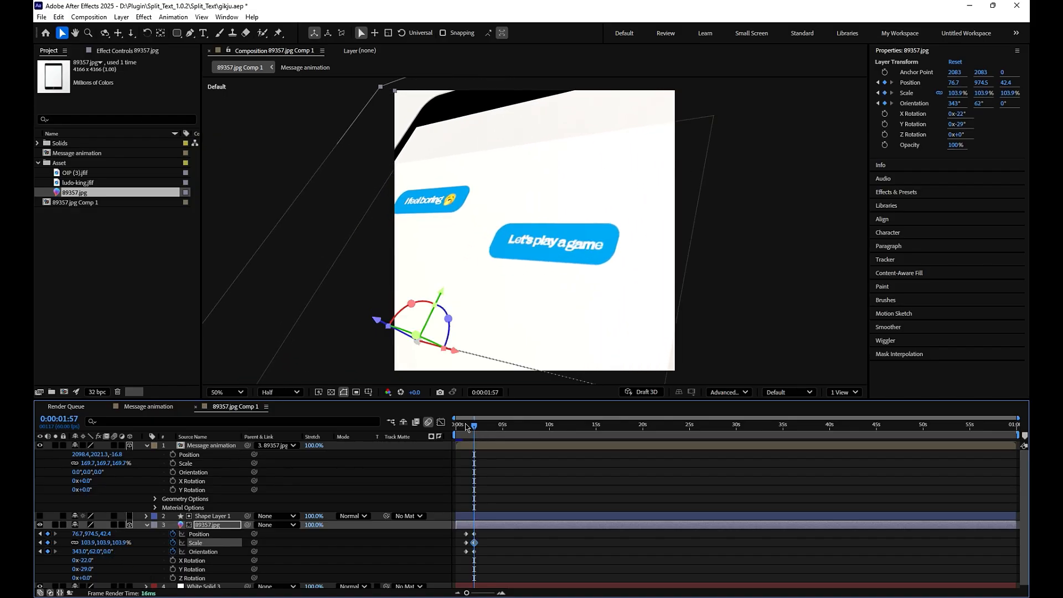
- Preview the camera-like move and add Position, Scale and Orientation keyframes at 0:00:02:09 to hold the pose
left_click_drag(473, 429, 459, 434)
key("space")
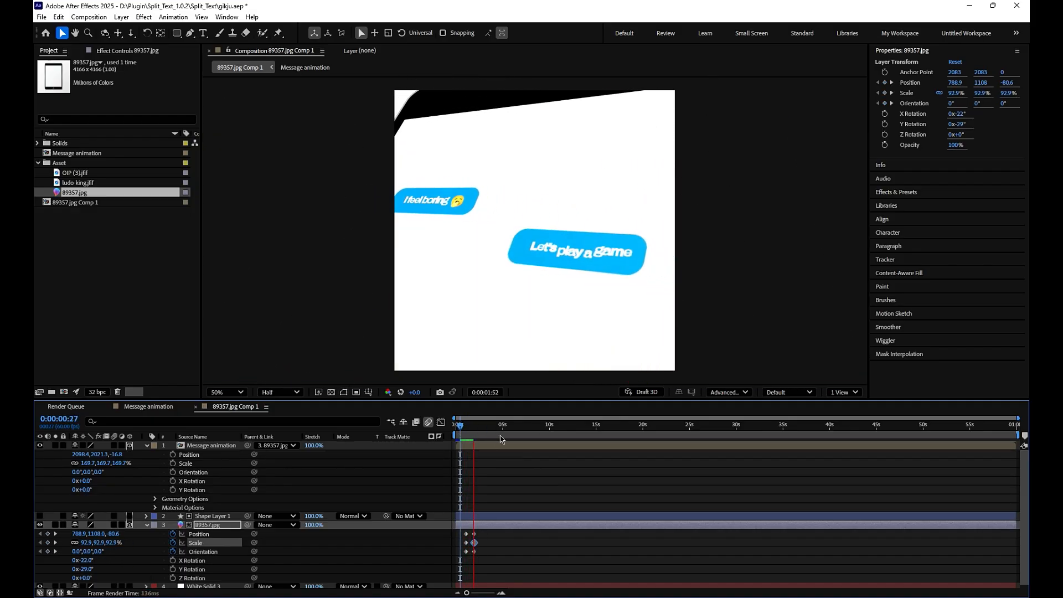
key("space")
left_click(47, 534)
left_click(48, 543)
left_click(48, 552)
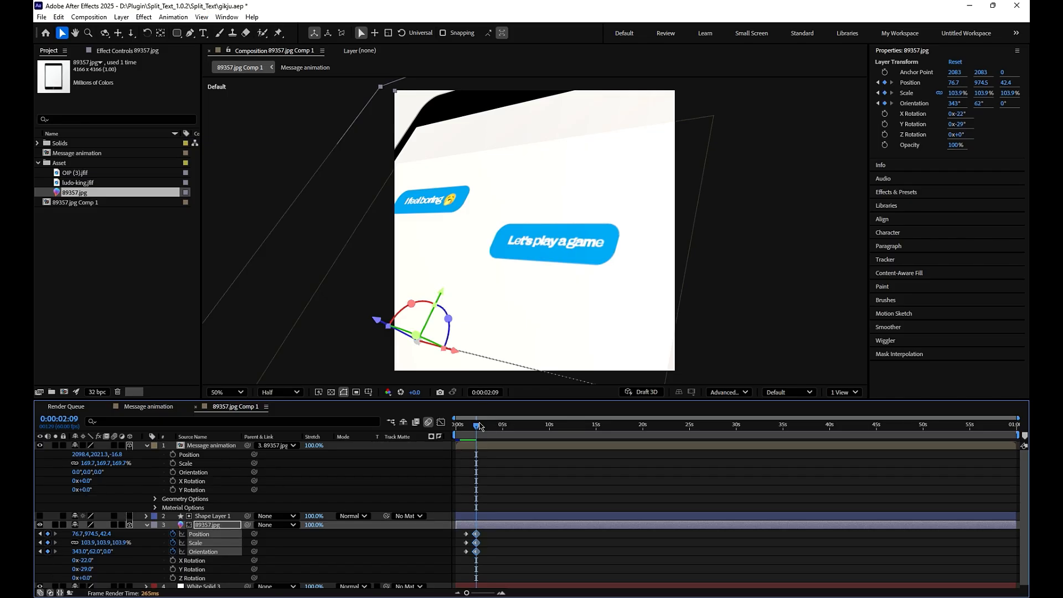
- At 0:00:03:30, keyframe the 89357.jpg layer with position 909, 939.6, -298.2, orientation 4.1°, 352.7°, 1.9° and scale 79.9%
left_click_drag(475, 426, 489, 433)
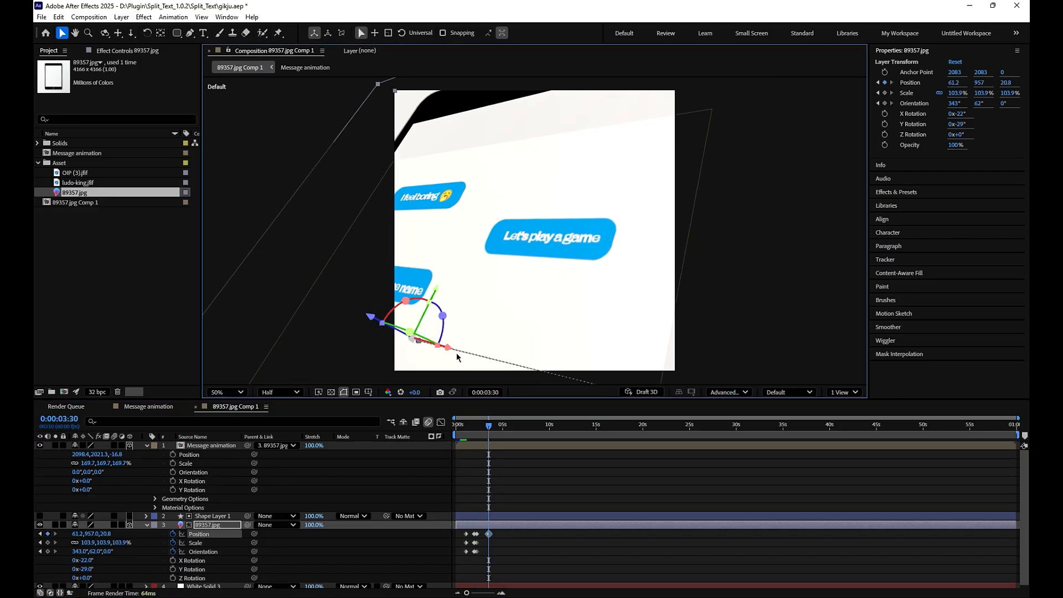
left_click_drag(456, 353, 608, 370)
left_click_drag(554, 345, 662, 377)
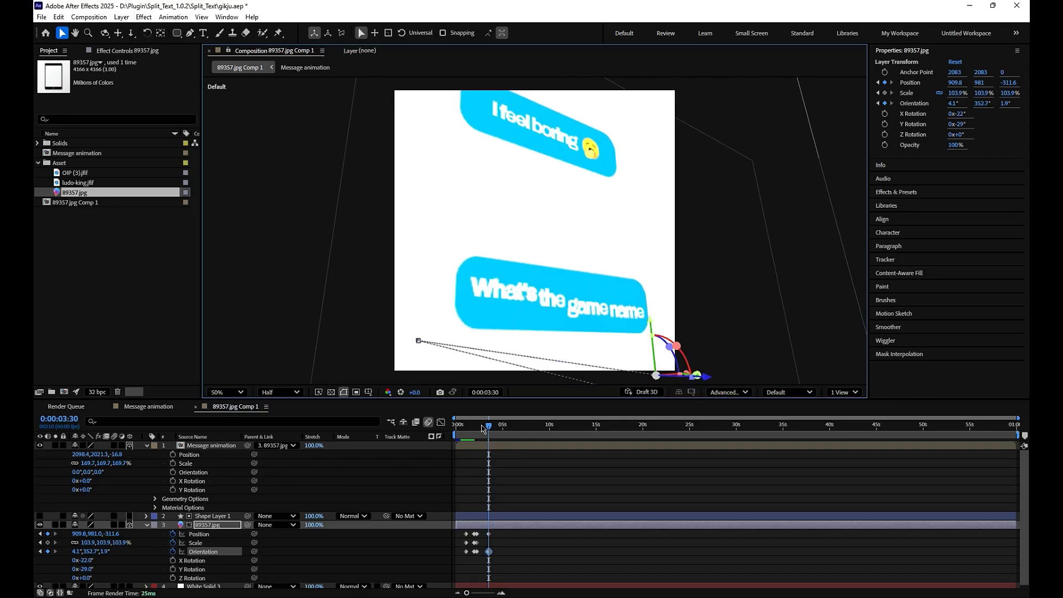
left_click(47, 543)
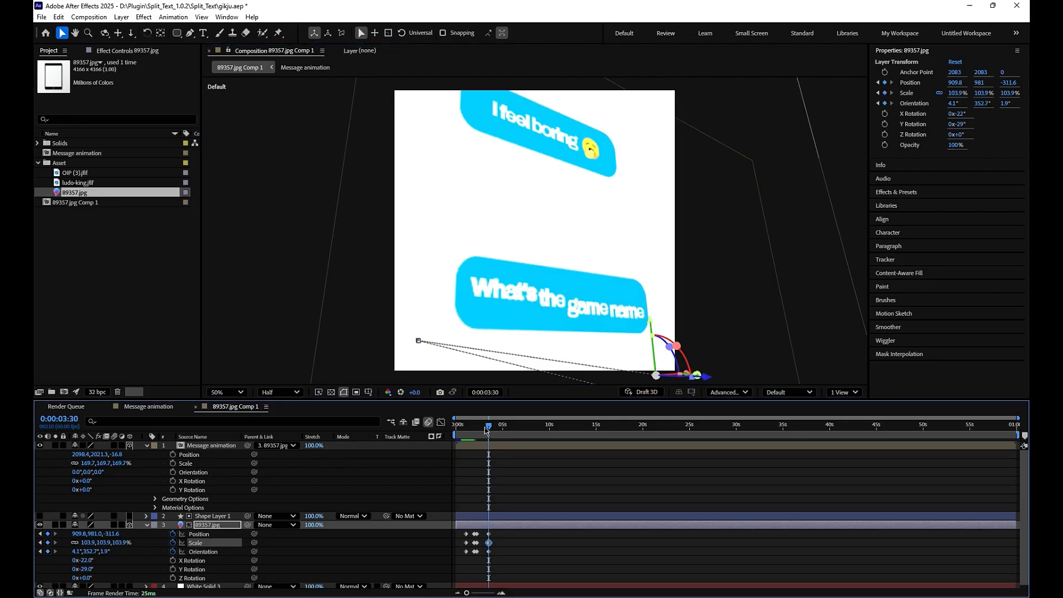
left_click_drag(115, 543, 102, 543)
left_click_drag(650, 324, 651, 306)
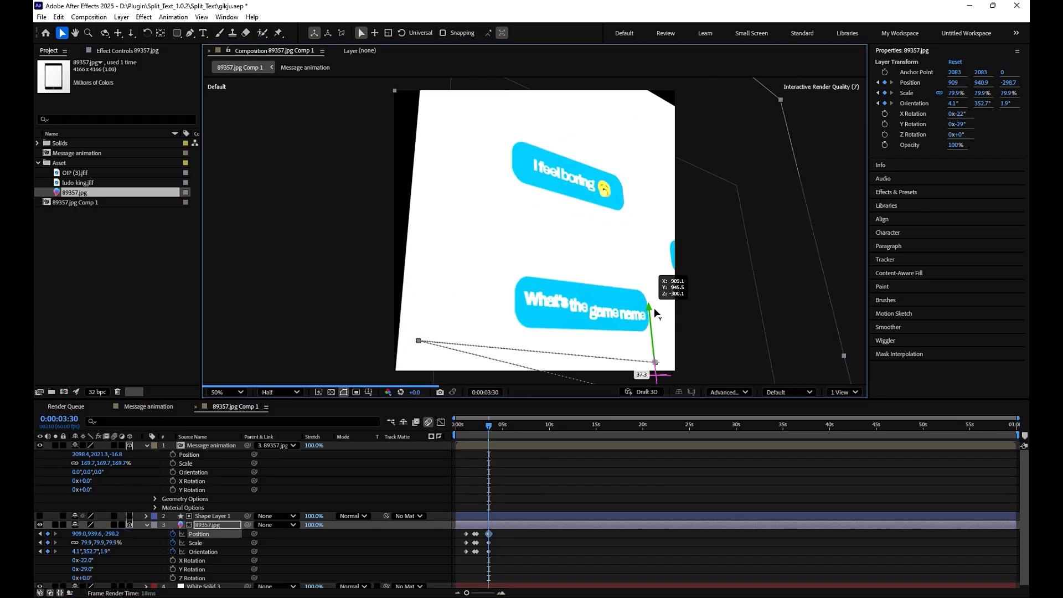
- At 0:00:04:27, keyframe the 89357.jpg layer with position 382.3, 514.6, 170.9, orientation 4.1°, 64.7°, 1.9° and a larger scale
left_click(498, 422)
left_click(696, 360)
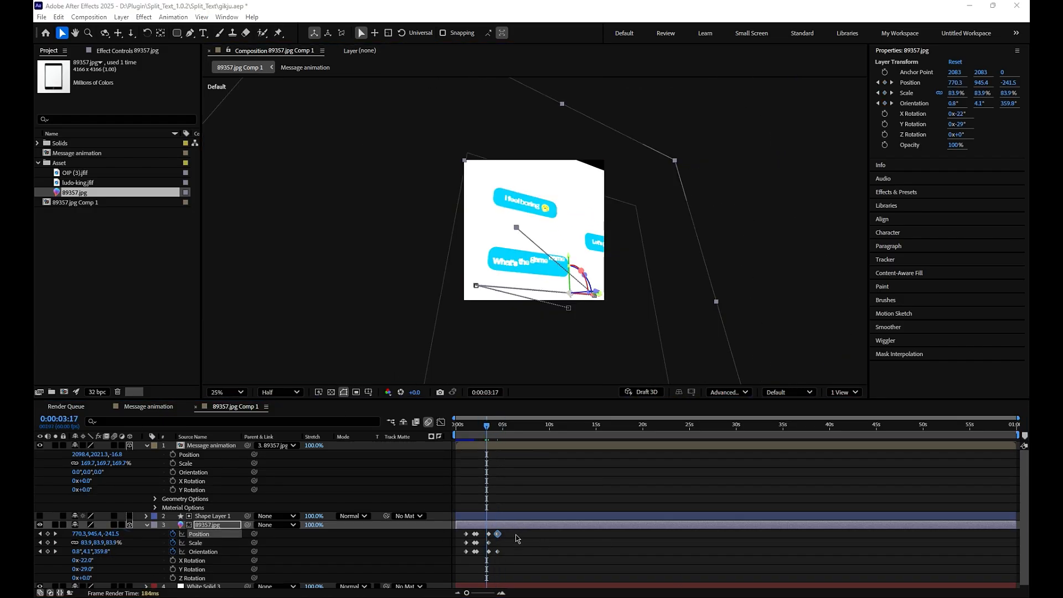
left_click_drag(488, 425, 499, 434)
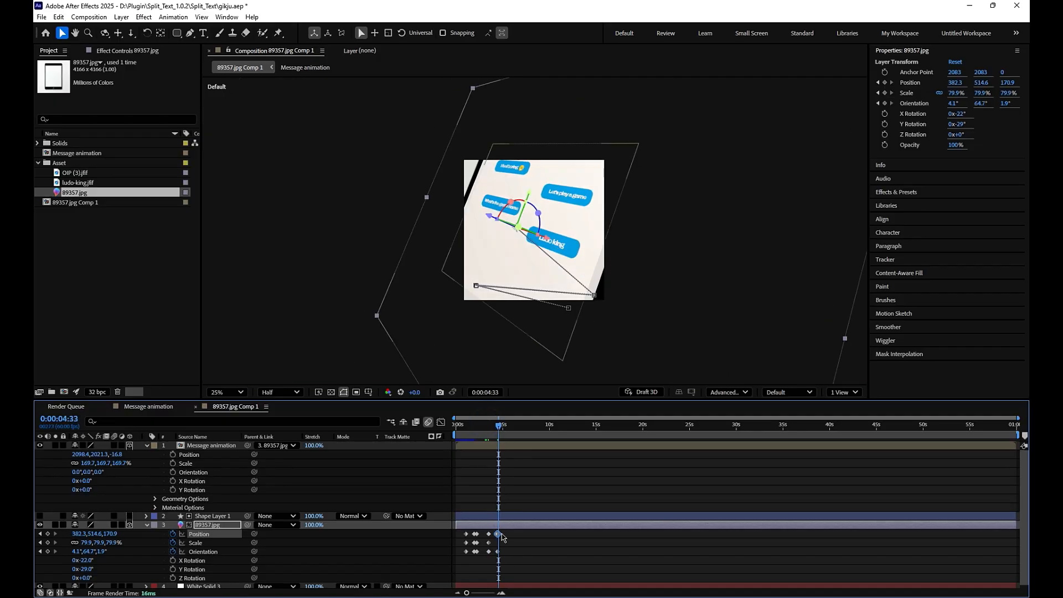
key("equal")
key("equal")
key("equal")
key("equal")
left_click_drag(645, 424, 642, 427)
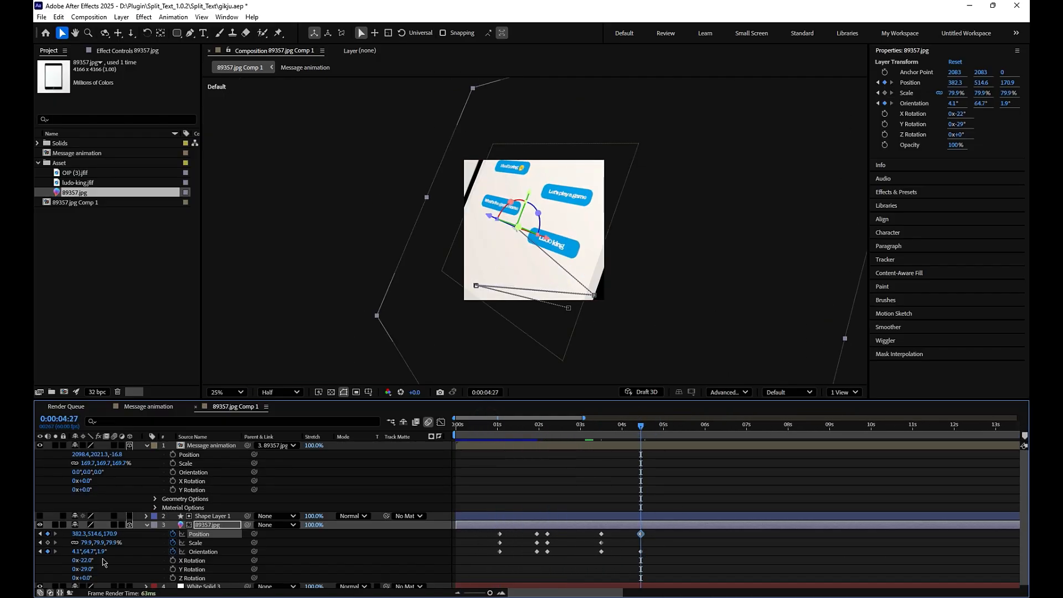
left_click_drag(99, 543, 109, 543)
left_click_drag(653, 542, 491, 563)
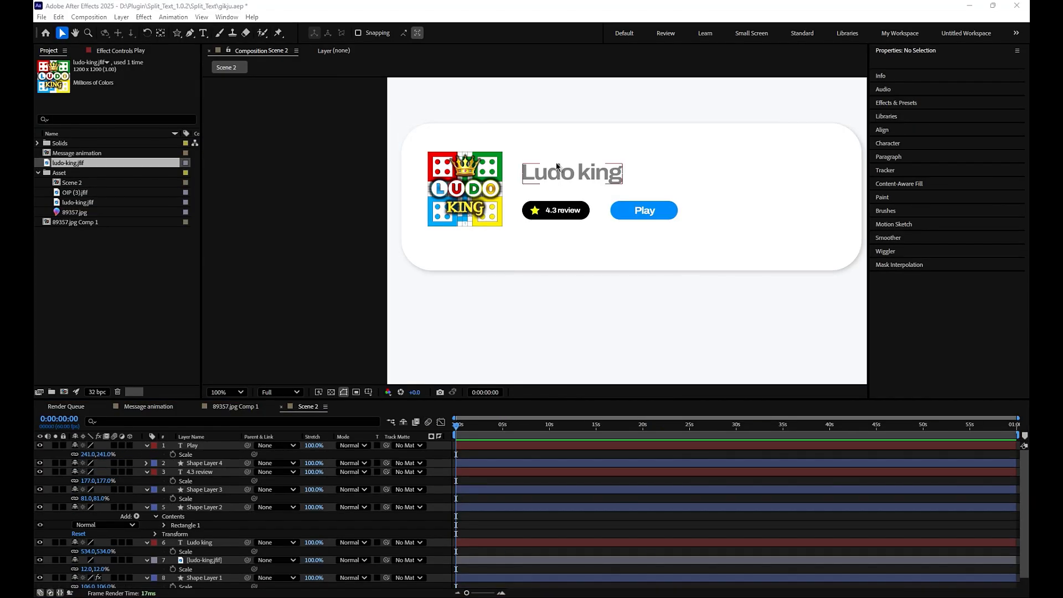
- In the Scene 2 composition, move the Ludo king text slightly up to position 217, 442
left_click(556, 164)
left_click_drag(553, 170, 551, 165)
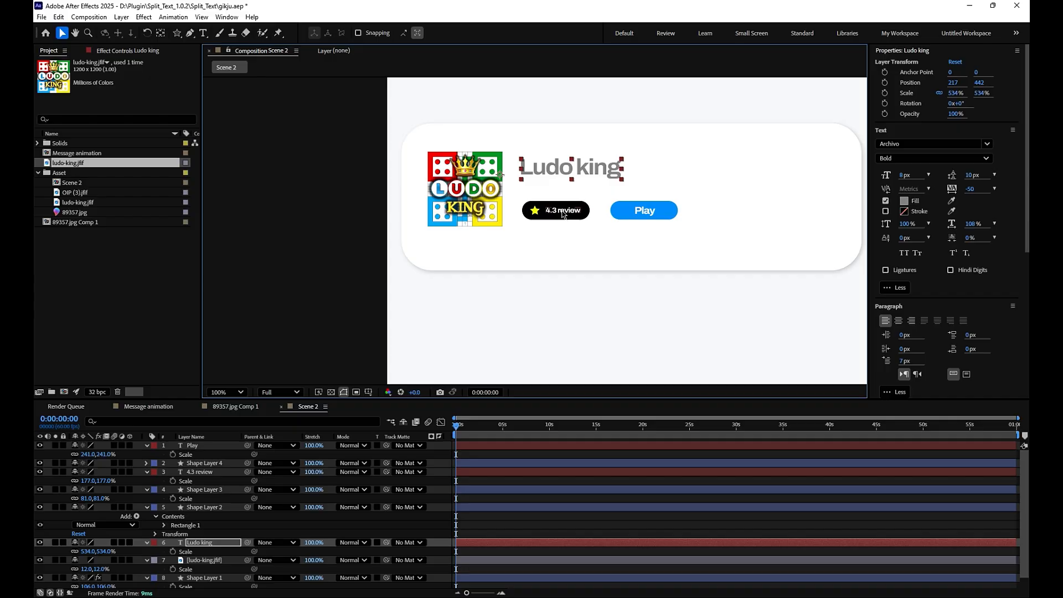
left_click_drag(176, 33, 202, 71)
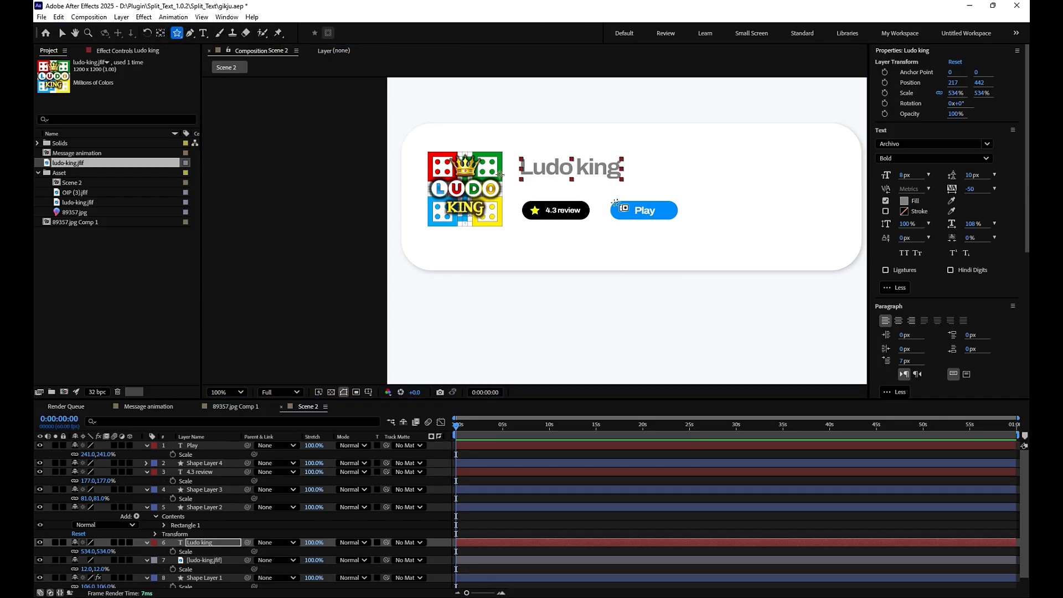
left_click(62, 32)
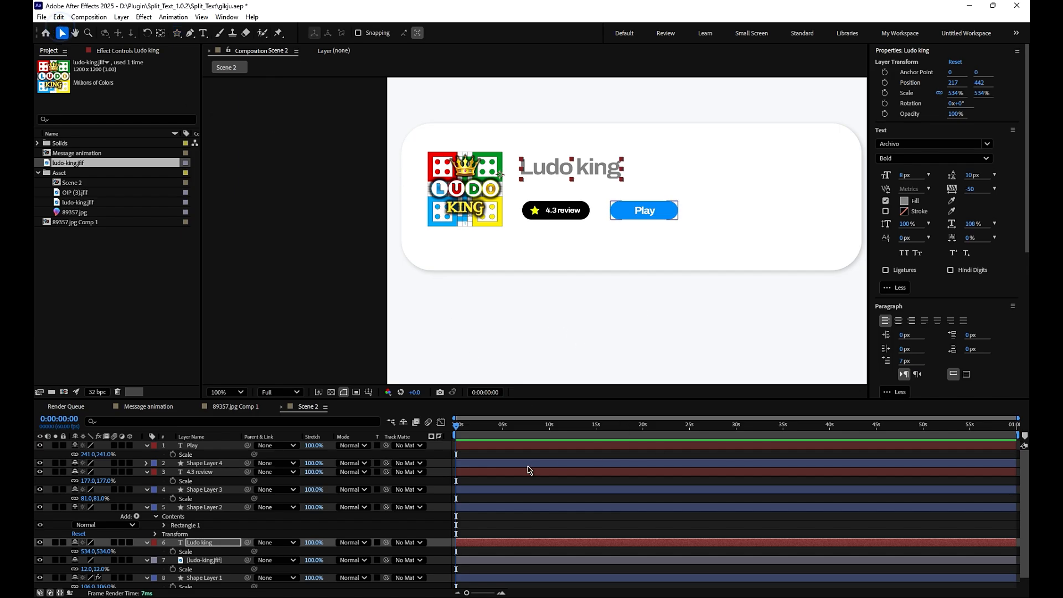
- Centre the anchor point of the white card, Shape Layer 1, and move the card to position 478.7, 478.1
left_click(778, 188)
left_click_drag(778, 188, 776, 194)
double_click(161, 33)
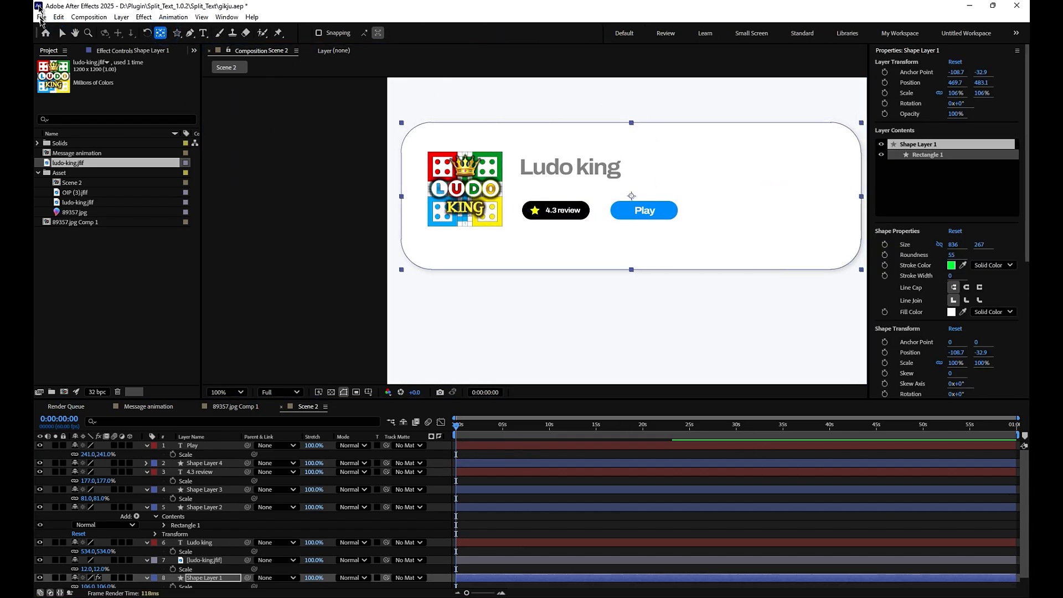
left_click(62, 33)
mouse_move(686, 192)
left_mouse_down()
mouse_move(684, 182)
mouse_move(691, 190)
left_mouse_up()
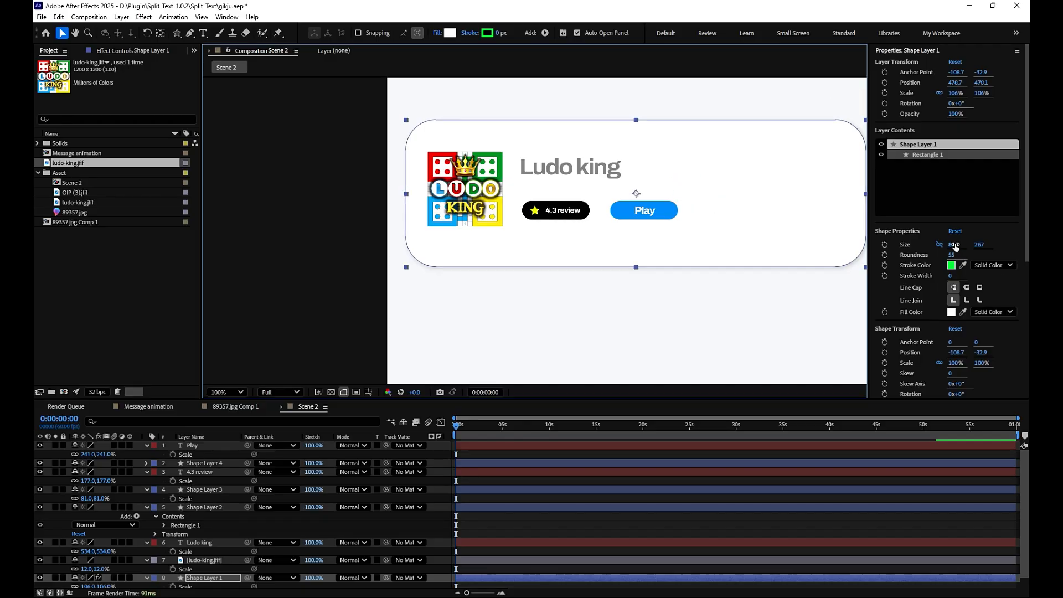
- Resize the white card's rectangle to 860 by 220 around the game details and deselect it
mouse_move(954, 247)
left_mouse_down()
mouse_move(943, 251)
mouse_move(963, 250)
left_mouse_up()
left_click_drag(707, 214, 709, 209)
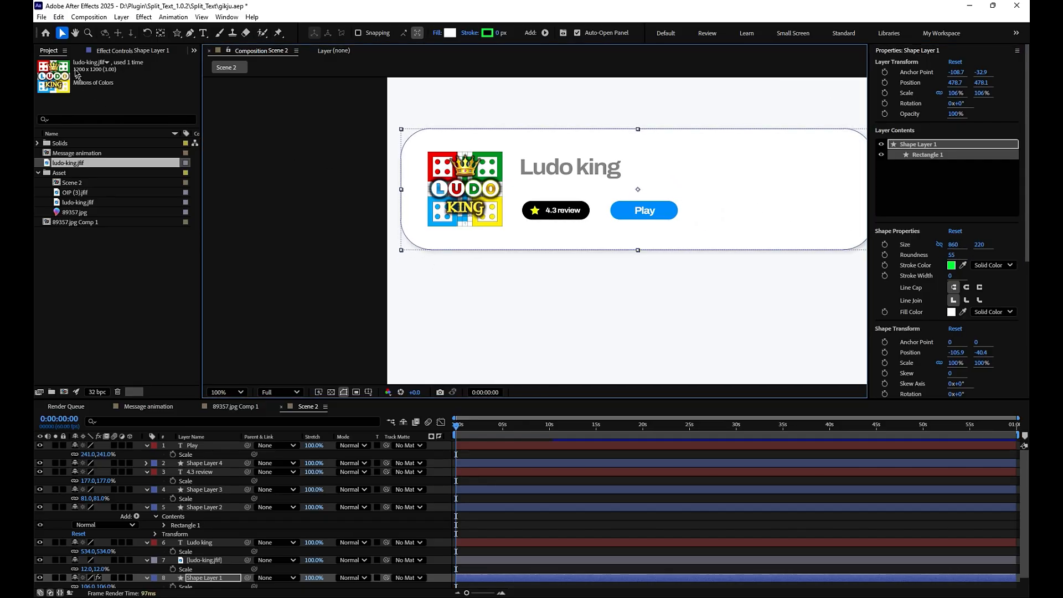
left_click(534, 457)
scroll(625, 277, "down", 1)
scroll(625, 277, "up", 1)
scroll(625, 277, "down", 1)
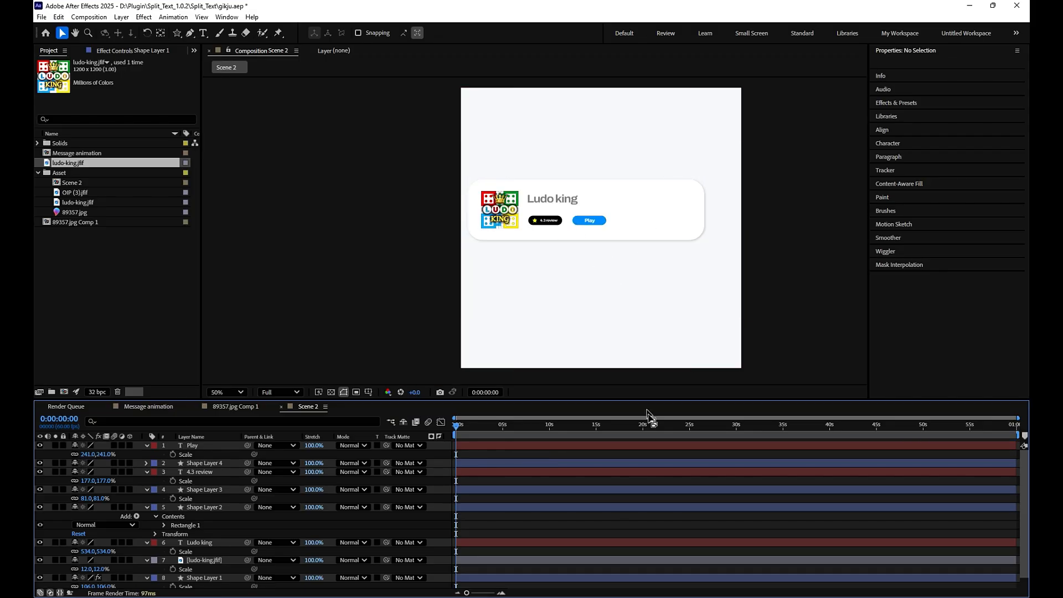
- Add a null object to Scene 2 and parent all eight card layers to it, leaving out the background solid
left_click(610, 519)
key("u")
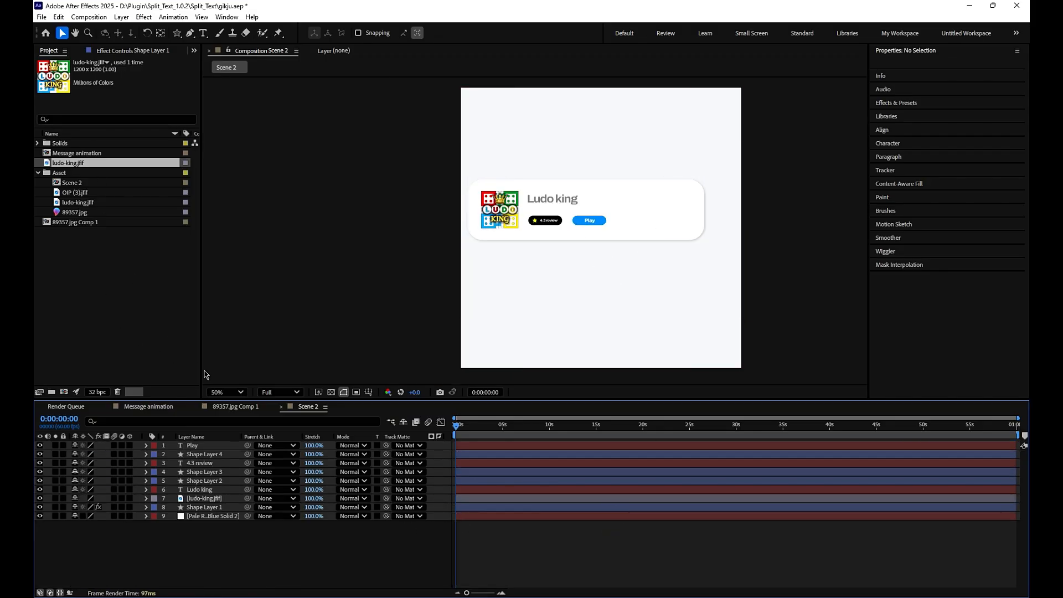
key("ctrl+alt+shift+y")
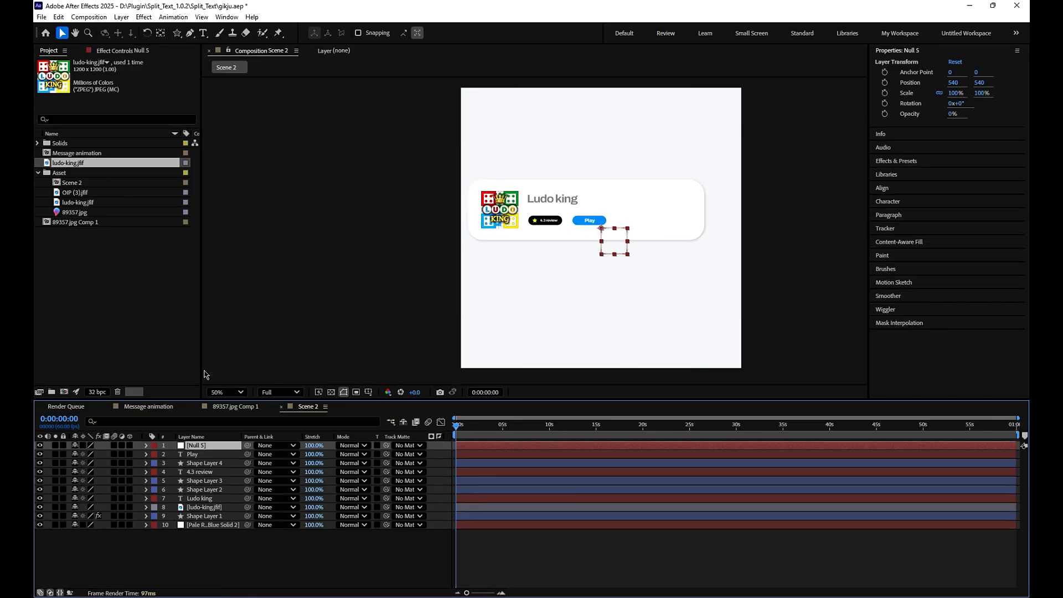
left_click(193, 517)
left_click(185, 454, "shift")
left_click_drag(247, 454, 200, 446)
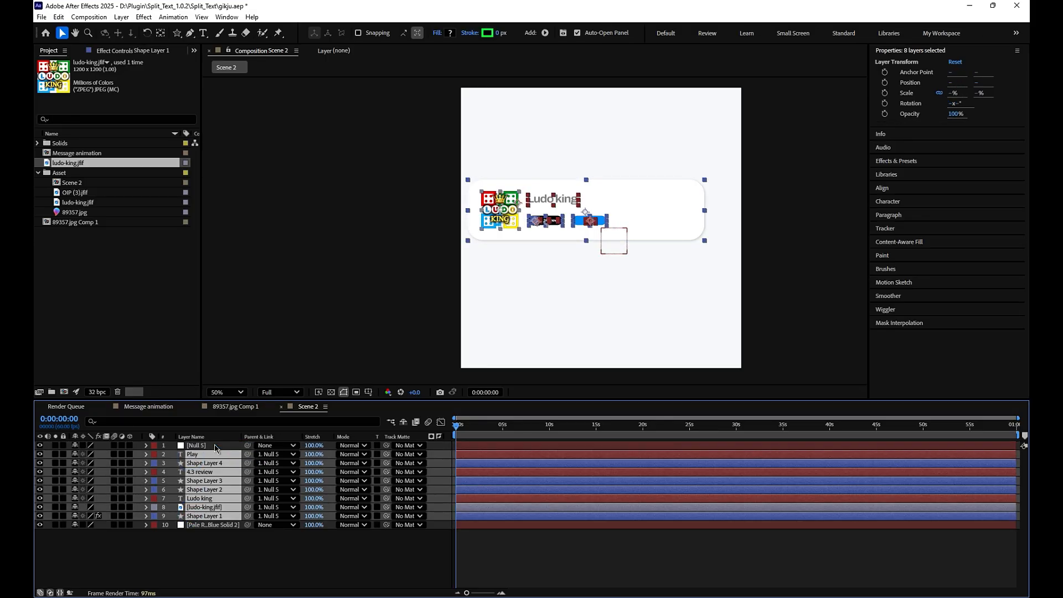
- Scale the null to 122% so the whole card enlarges, and show its position property
left_click(201, 446)
key("p")
left_click_drag(99, 454, 106, 459)
key("p")
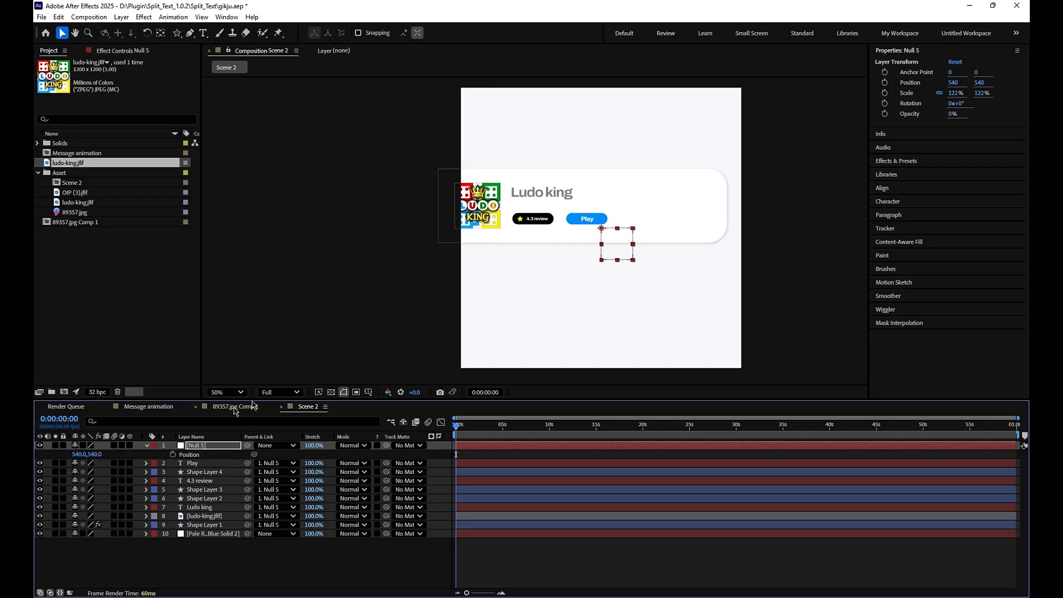
- Keyframe the null's position from 456, 542 at 0:00:00:00 to 818, 540 at 0:00:01:09
left_click_drag(617, 247, 595, 248)
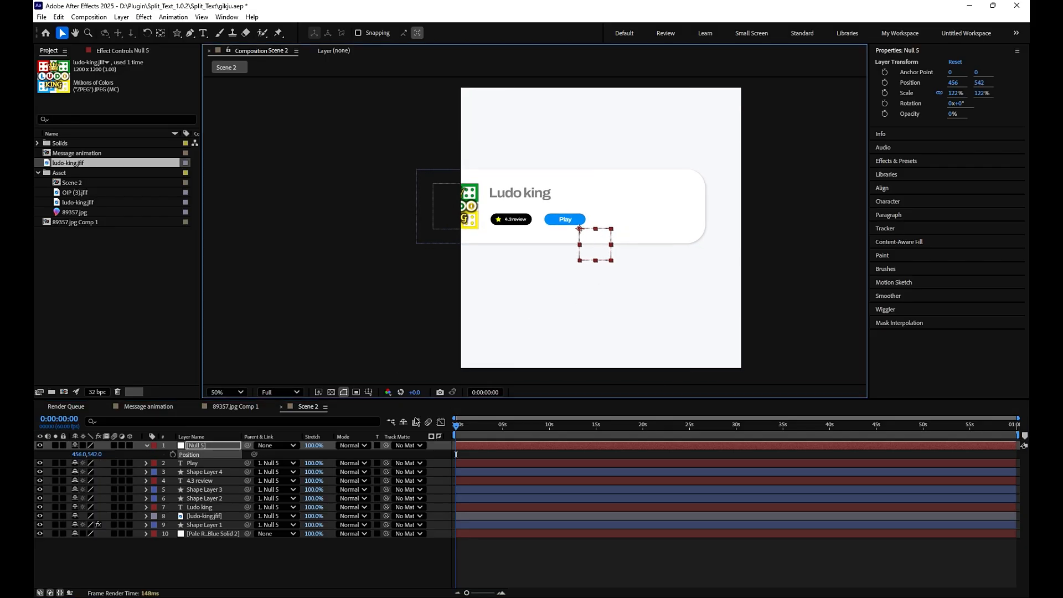
left_click(172, 455)
key("space")
key("space")
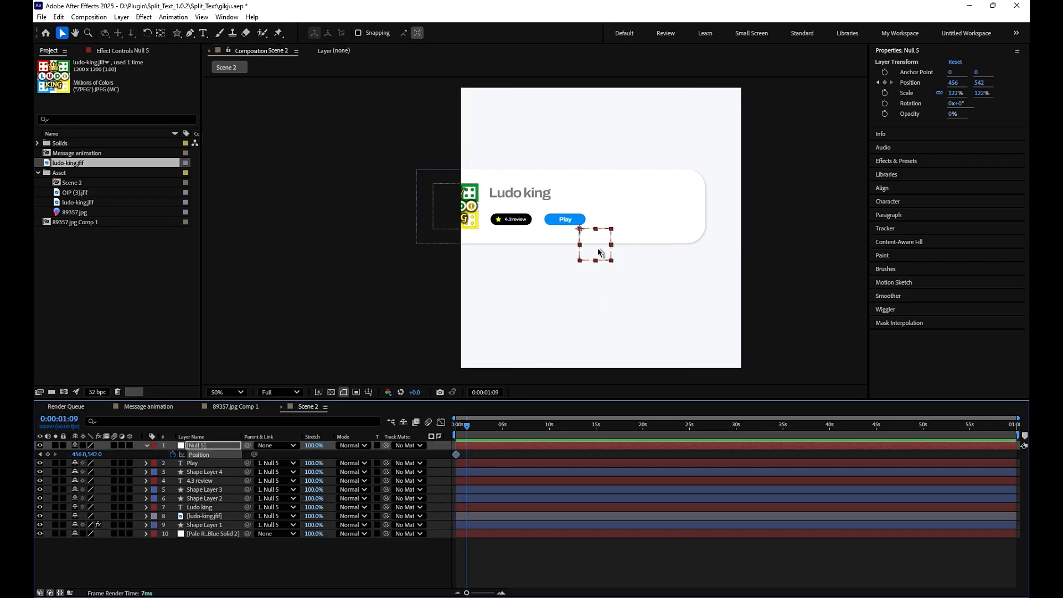
left_click_drag(595, 249, 686, 247)
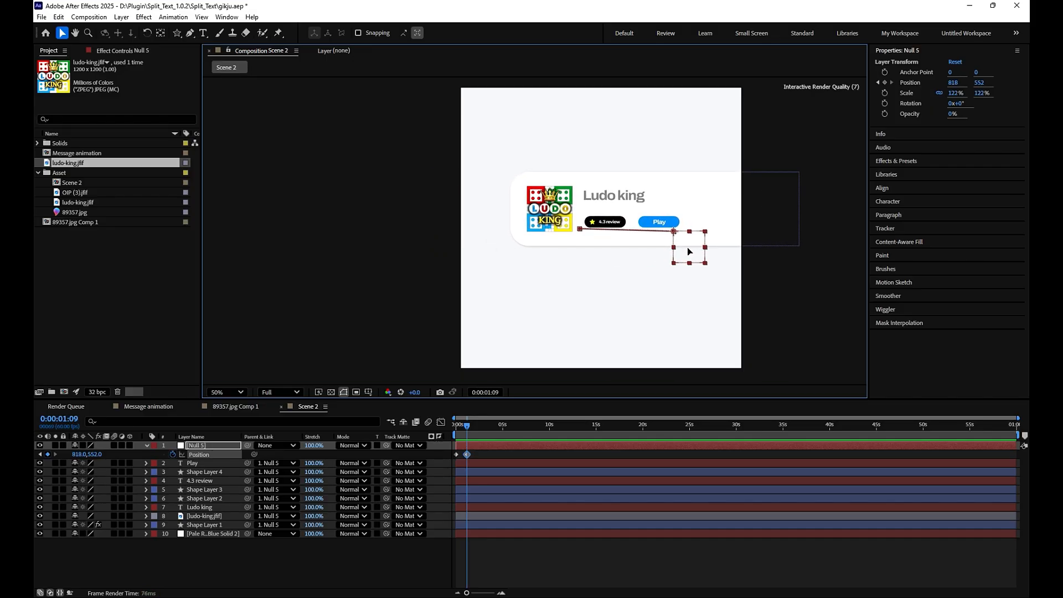
- Reshape the speed graph of the null's position keyframes to start fast and ease out gradually, and preview the card's slide
left_click(469, 454)
left_click(441, 422)
left_click(546, 520)
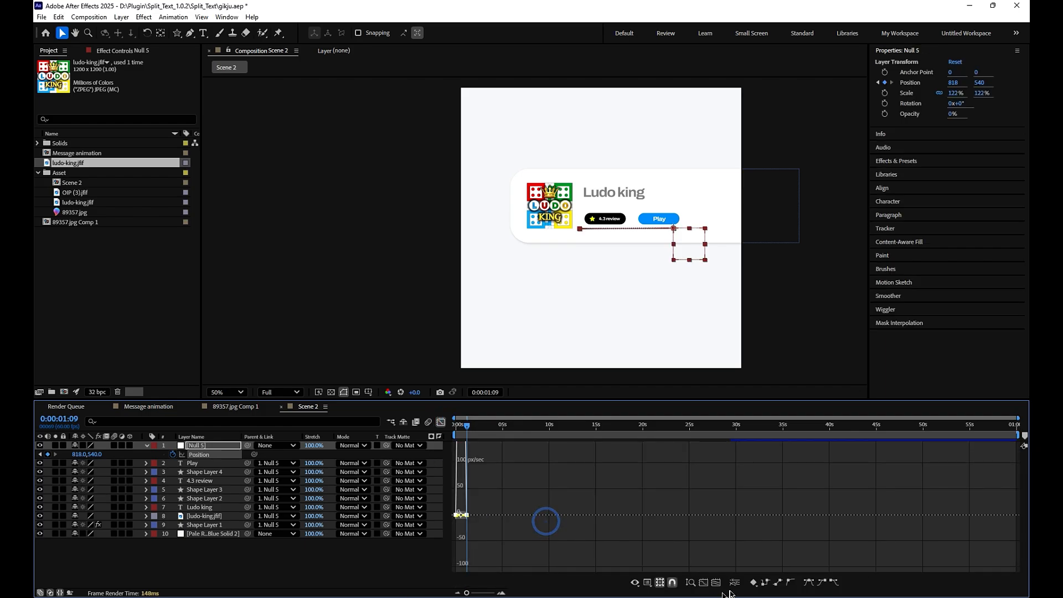
left_click(719, 583)
left_click_drag(549, 561, 458, 563)
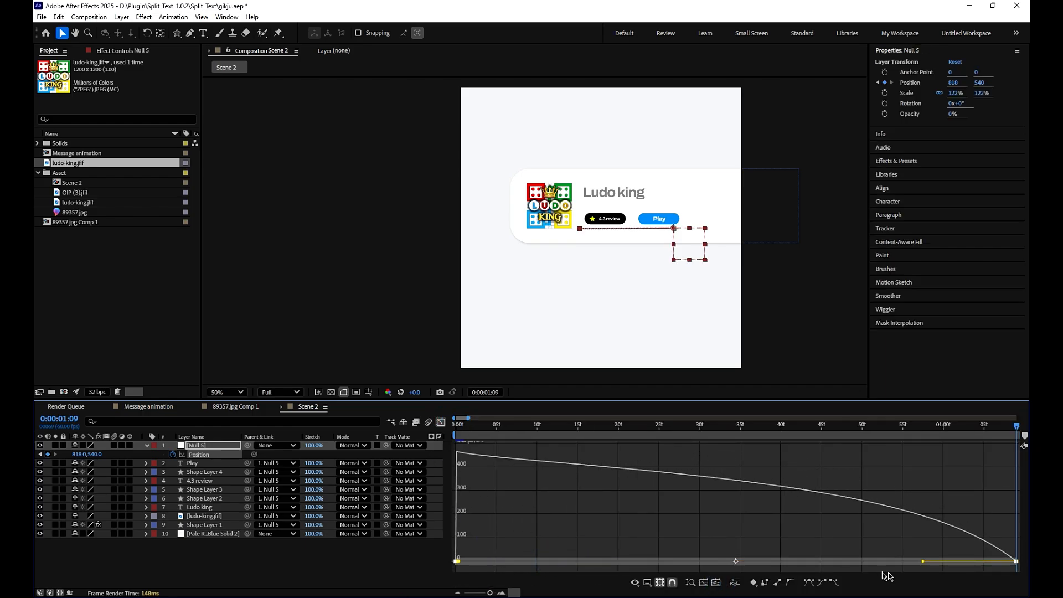
left_click_drag(923, 562, 730, 563)
key("space")
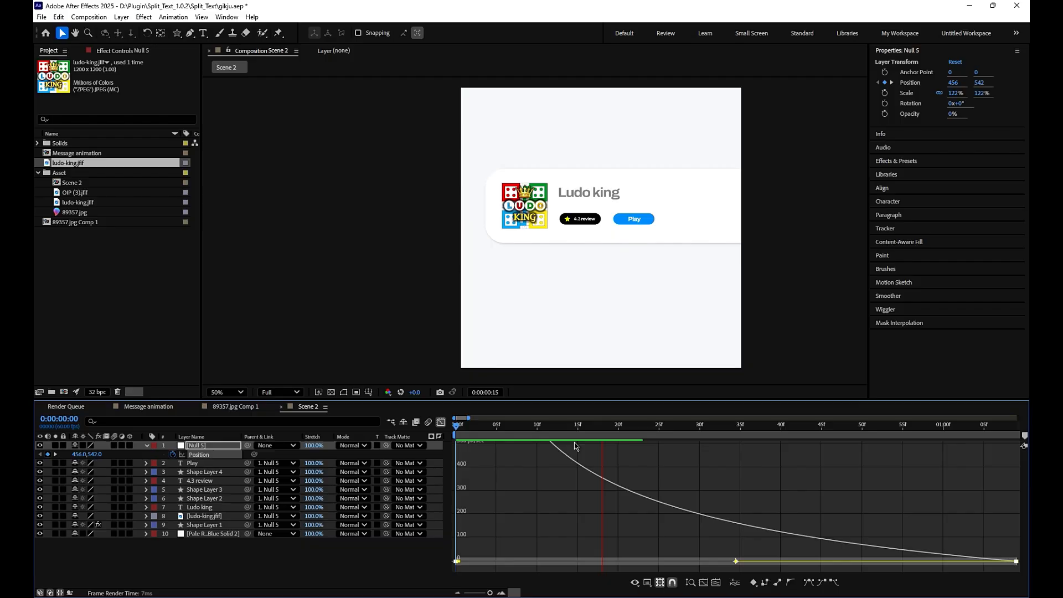
key("space")
left_click(440, 422)
key("space")
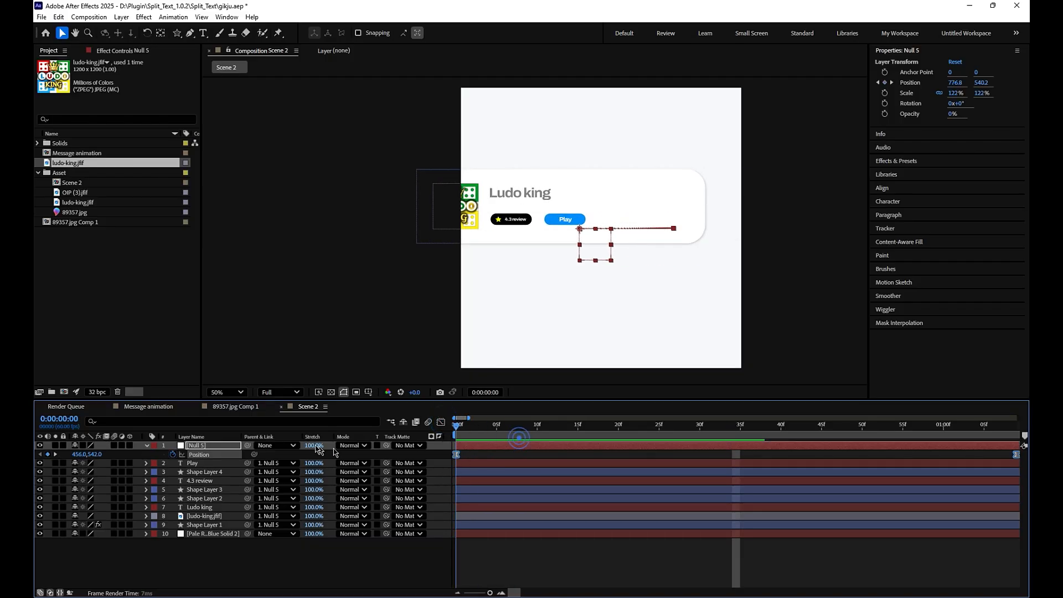
left_click(514, 551)
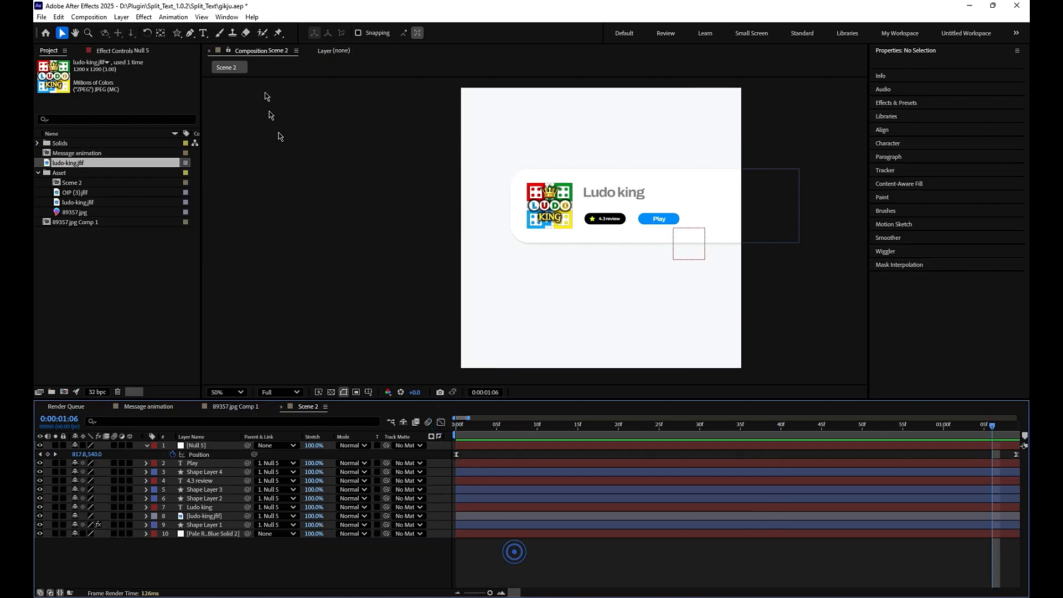
- Draw a small star with an outer radius of about 48 above the card and change its fill to black
left_click(189, 33)
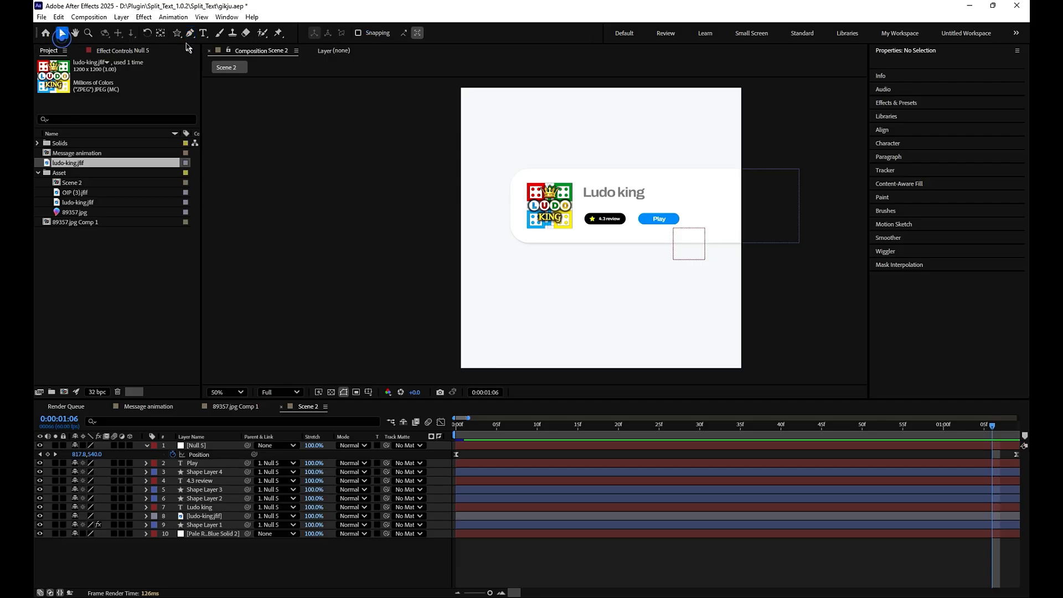
left_click(177, 33)
left_click_drag(537, 127, 543, 139)
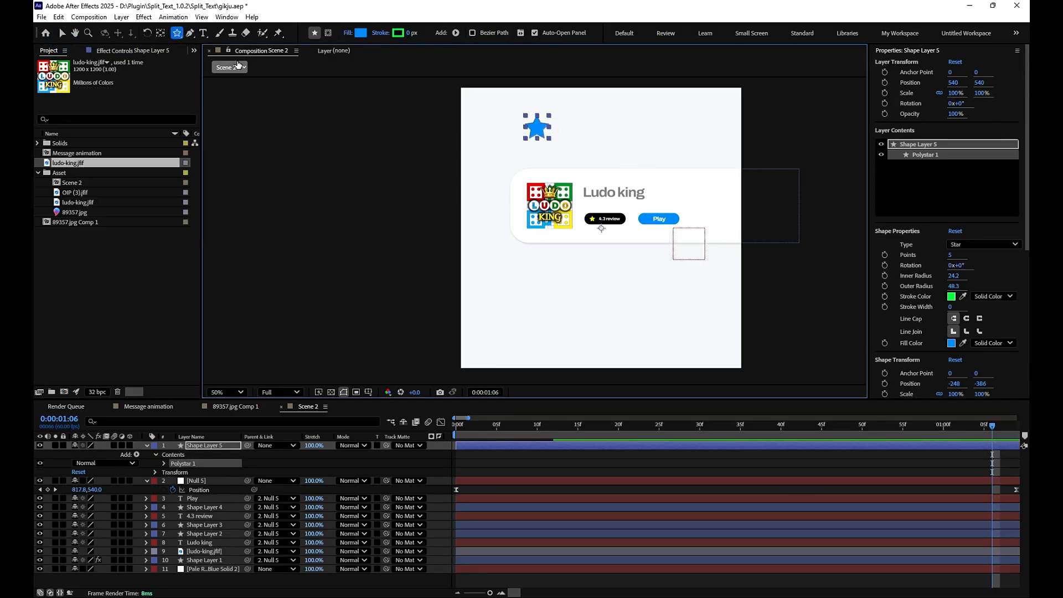
left_click(62, 34)
left_click(450, 33)
left_click_drag(490, 312, 372, 359)
left_click(633, 243)
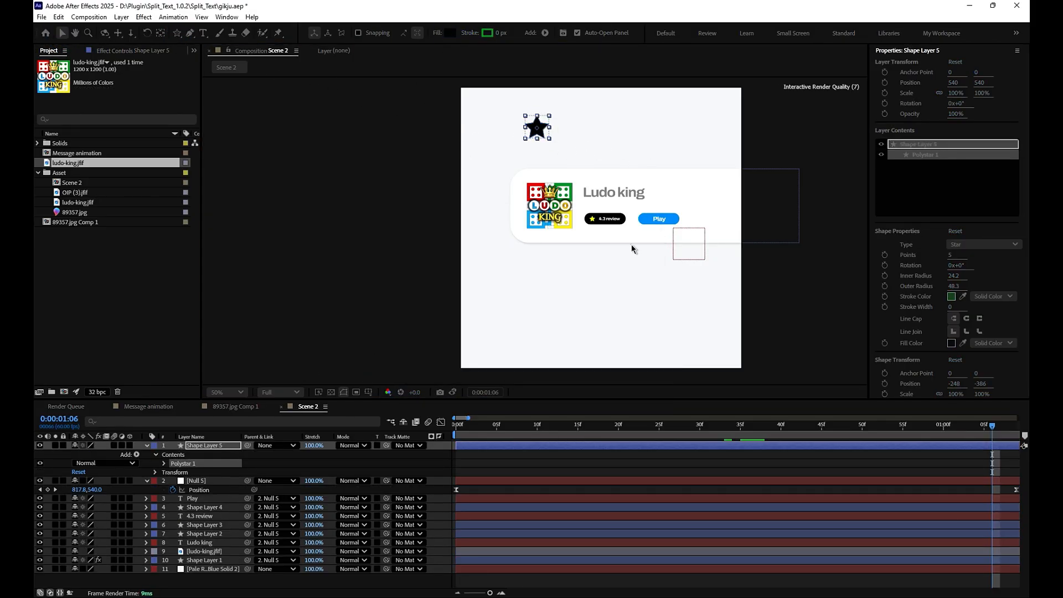
- Set the star's number of points to 3 to make it a triangle, and deselect it
left_click(951, 255)
type("3")
left_click(762, 469)
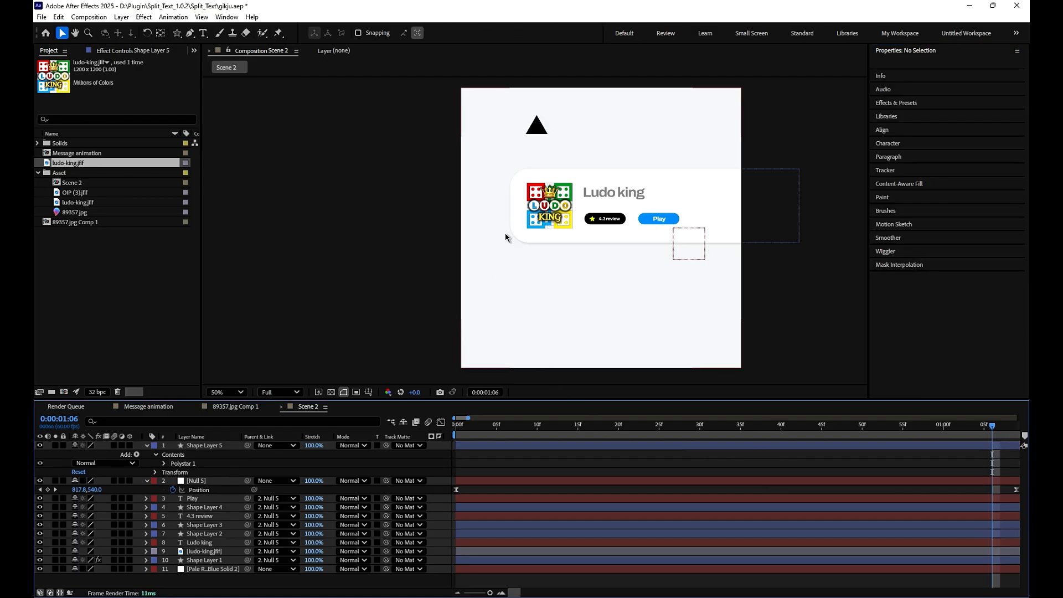
- Convert the polystar path of Shape Layer 5 to a Bezier path
scroll(515, 199, "up", 1)
left_click_drag(541, 132, 543, 303)
left_click(557, 197)
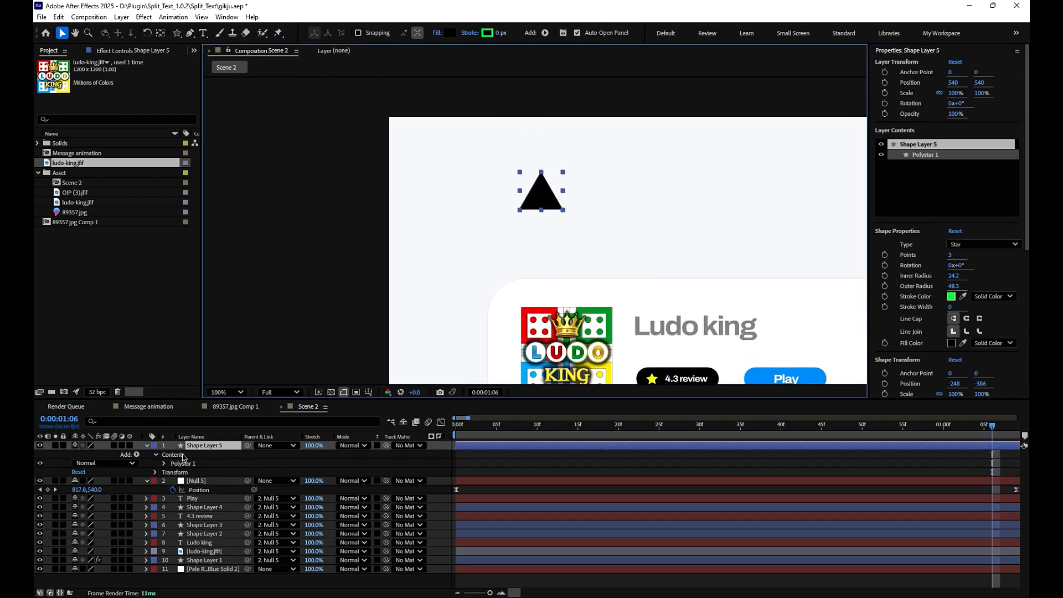
left_click(165, 463)
right_click(194, 472)
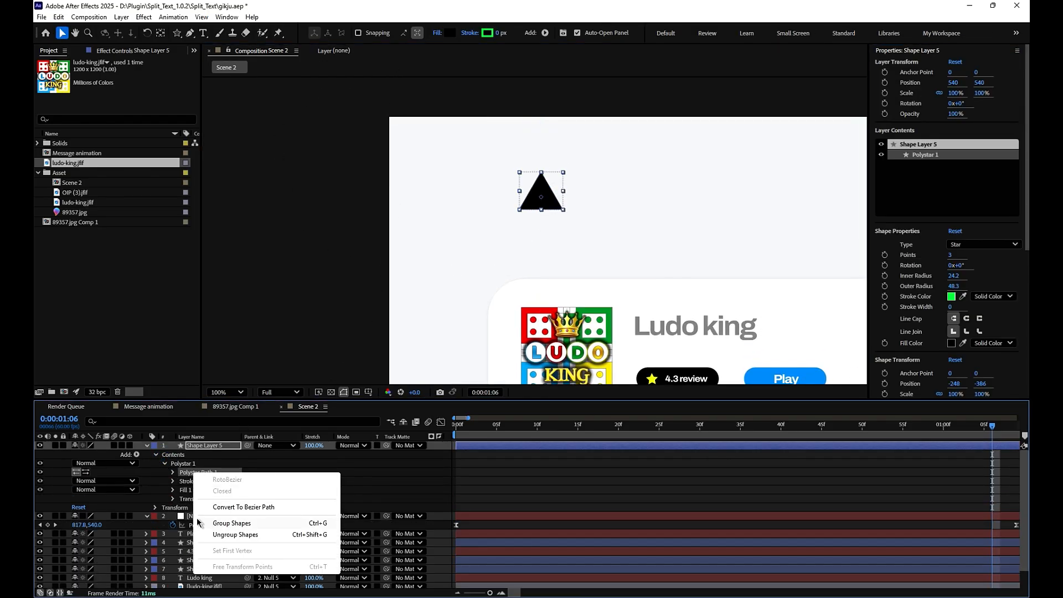
left_click(243, 507)
- Reshape the triangle into a narrow arrow cursor by notching its base upward and pulling both lower corners inward
scroll(449, 235, "up", 2)
scroll(528, 157, "down", 1)
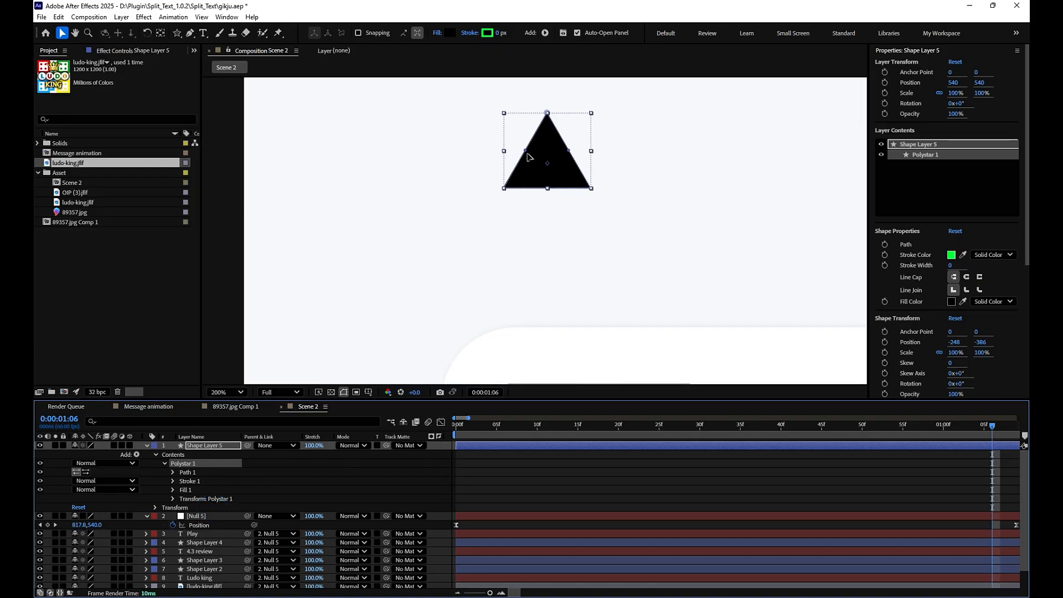
left_click(526, 153)
left_click_drag(547, 187, 550, 163)
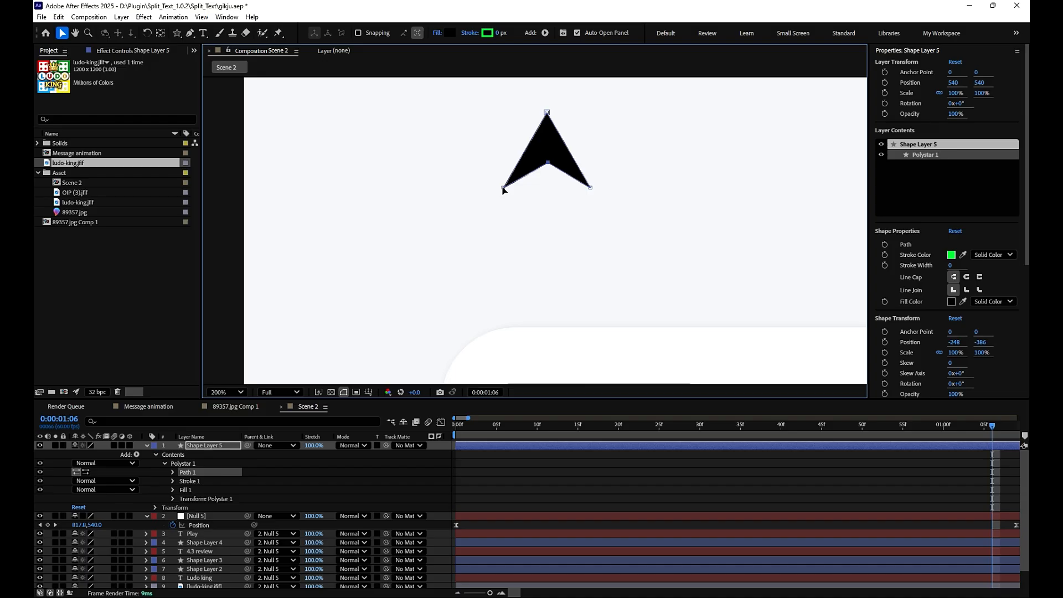
left_click_drag(503, 187, 508, 188)
left_click_drag(590, 189, 580, 188)
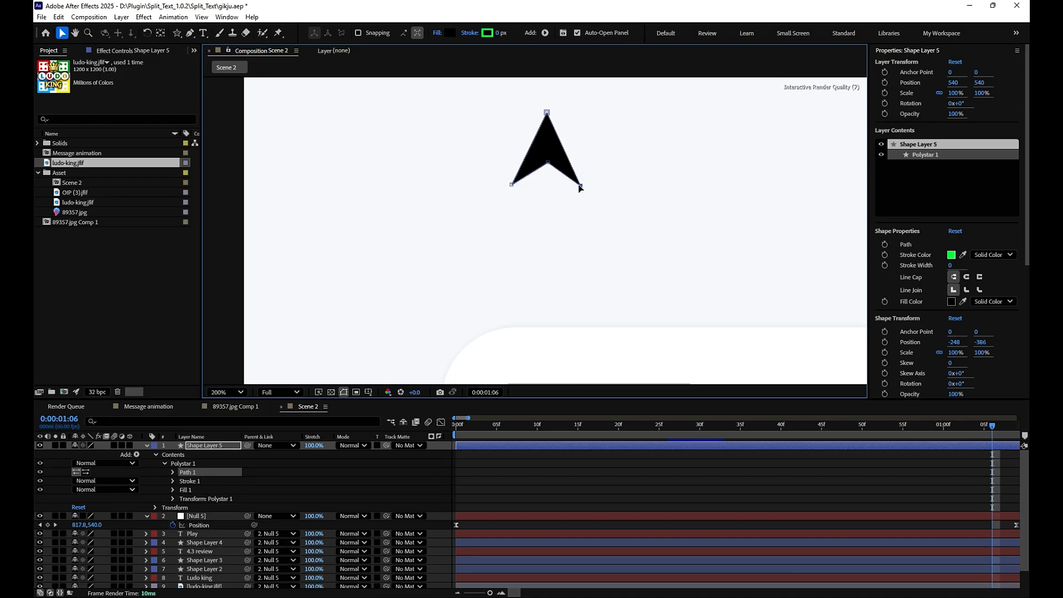
left_click_drag(512, 188, 581, 187)
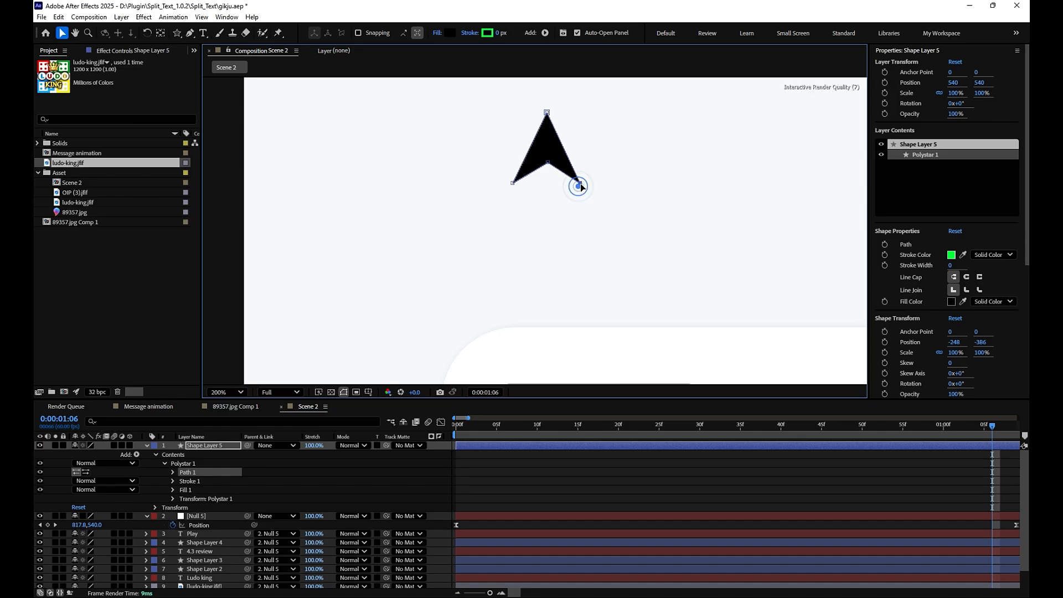
- Add Round Corners with a radius of 18 to the arrow shape, deselect it and collapse the layer properties
left_click(137, 455)
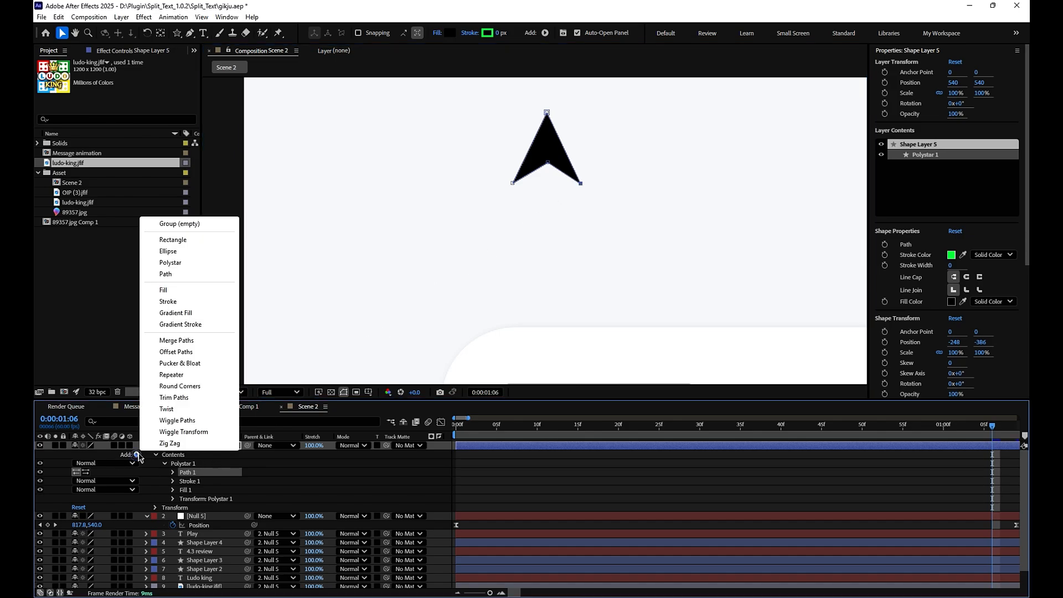
left_click(171, 387)
left_click(173, 481)
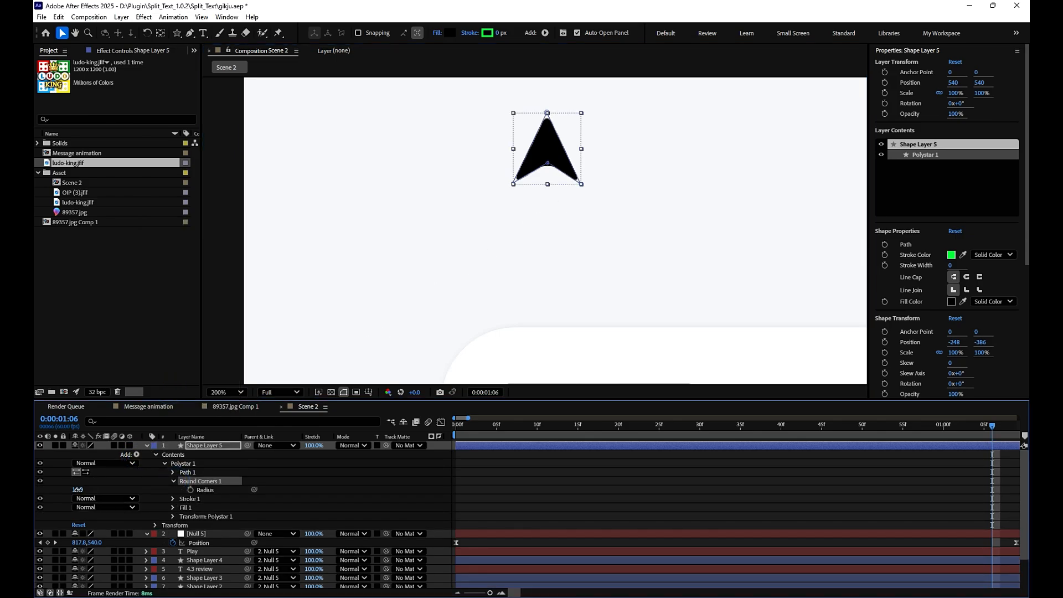
left_click_drag(77, 490, 81, 490)
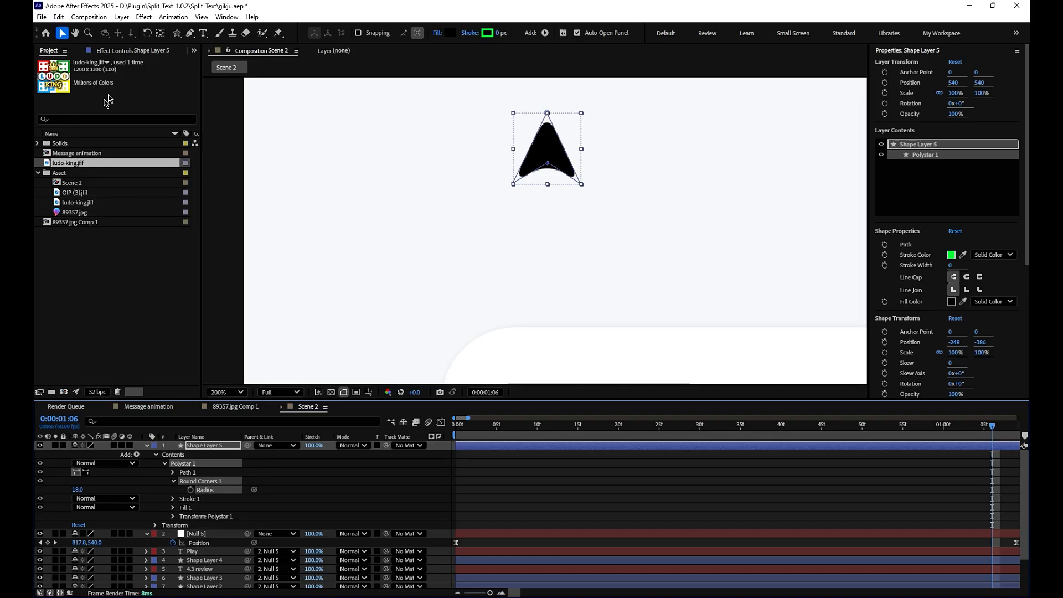
left_click(527, 486)
scroll(658, 298, "down", 1)
key("u")
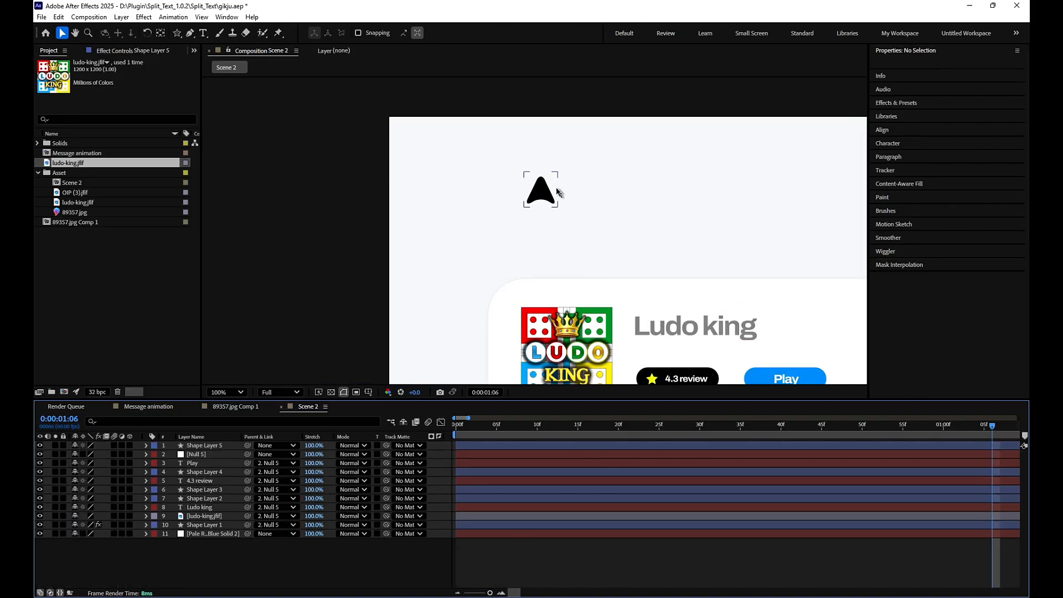
- Move the arrow below the card and centre its anchor point on the shape
left_click(549, 191)
left_click_drag(587, 249, 614, 306)
scroll(497, 176, "down", 1)
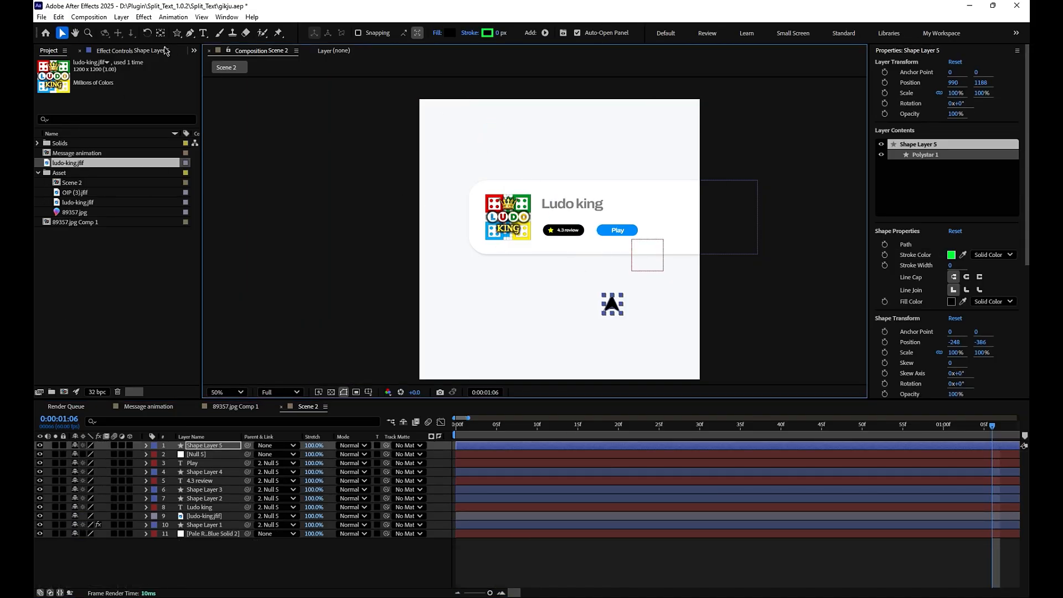
double_click(161, 33, "ctrl")
left_click_drag(509, 257, 501, 142)
left_click(62, 33)
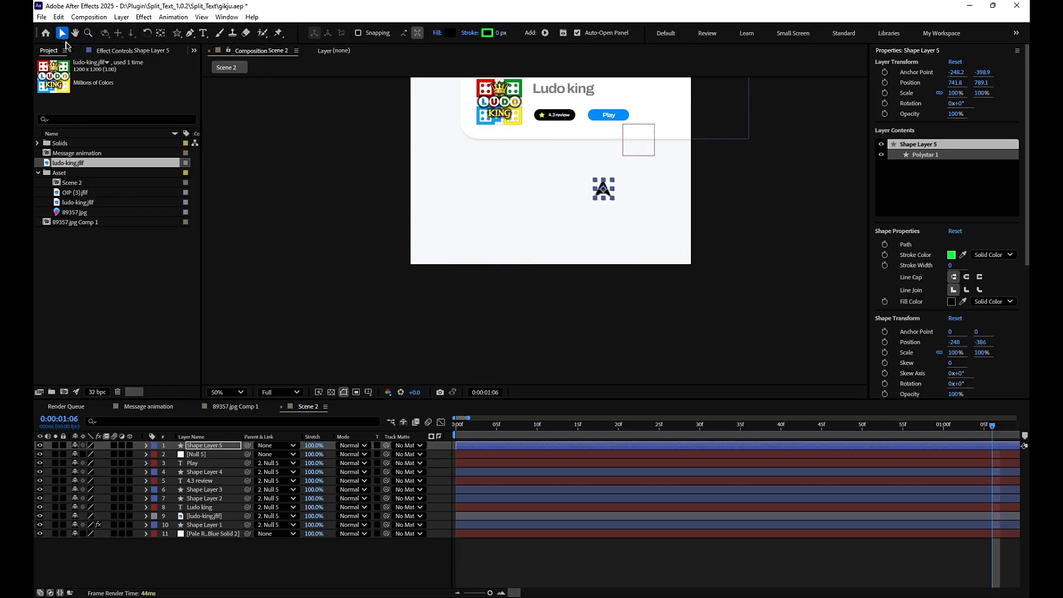
- Keyframe the arrow's position from 343.8, 1107.1 at 0:00:00:09 to 755.8, 539.1 over the Play button at 0:00:00:54
left_click_drag(606, 187, 500, 271)
key("p")
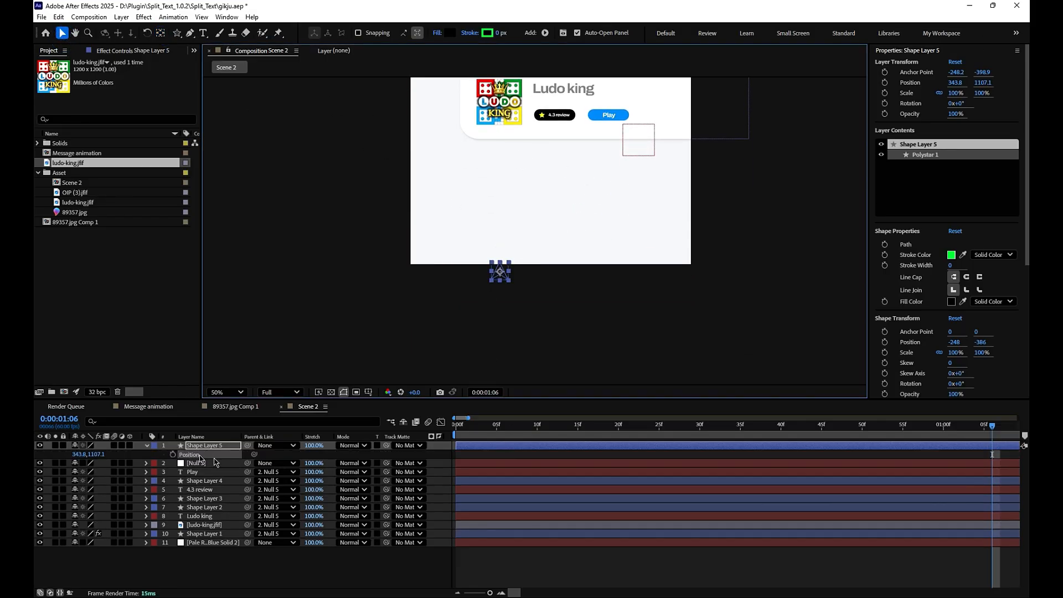
left_click_drag(993, 430, 494, 476)
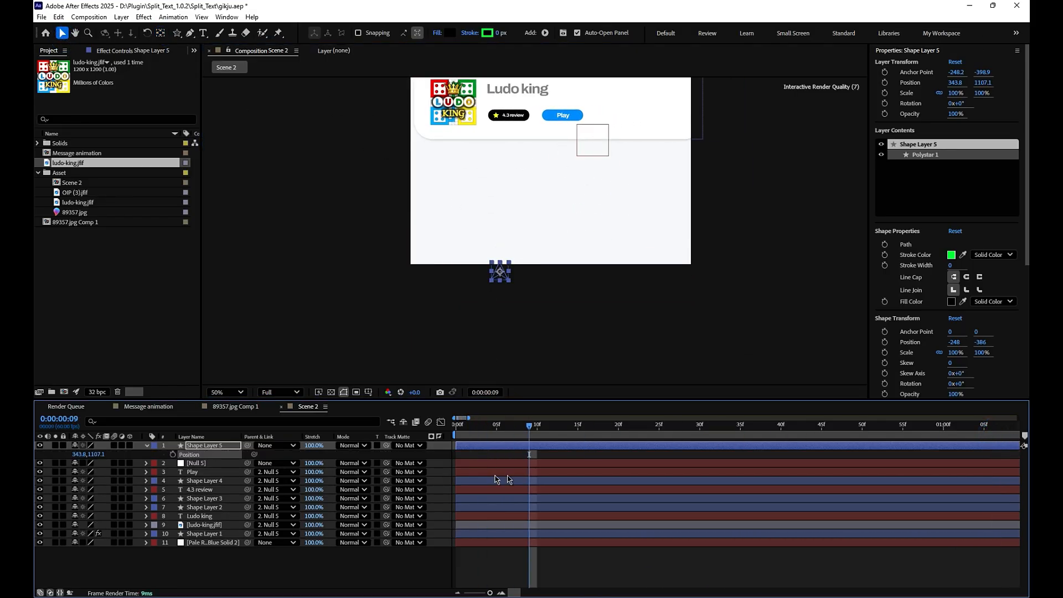
left_click(172, 455)
key("space")
key("space")
left_click_drag(499, 271, 607, 123)
- Bend the arrow's motion path into an arc by extending a vertical curve handle from its starting point
left_click(190, 35)
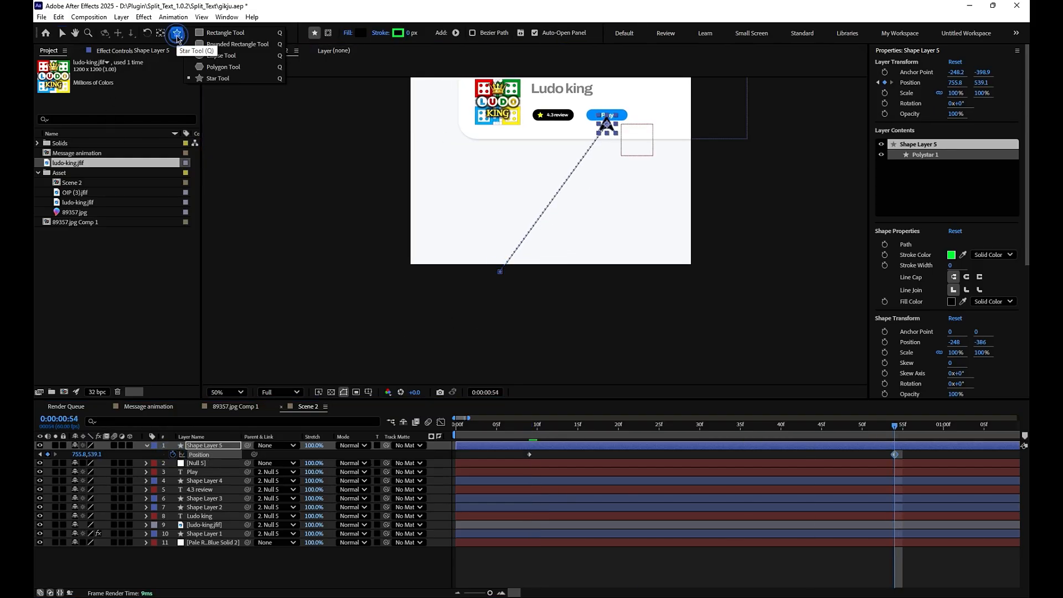
left_click_drag(190, 34, 227, 65)
left_click_drag(500, 272, 500, 128)
left_click(62, 34)
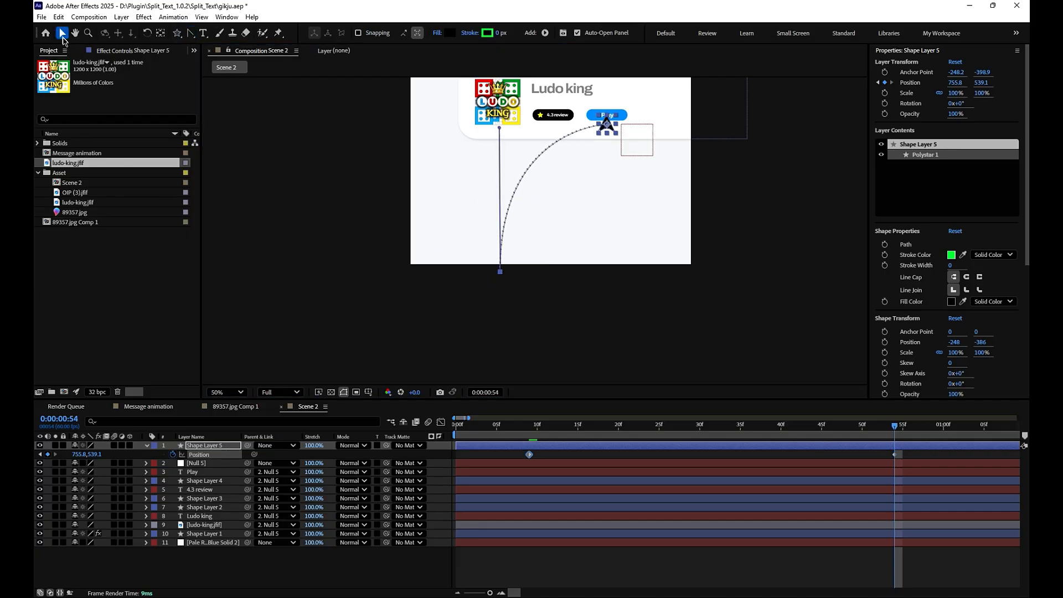
left_click(235, 395)
left_click(246, 201)
- Reshape the speed graph of the arrow's position keyframes to start fast and ease out, and preview it from the start
left_click_drag(904, 432, 455, 417)
left_click(441, 422)
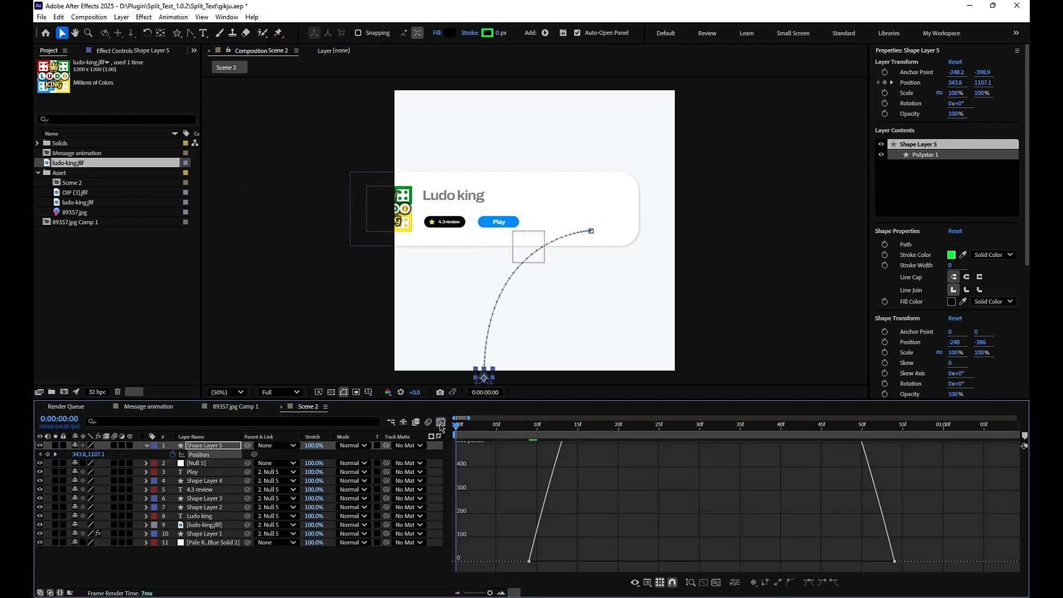
left_click_drag(933, 494, 457, 564)
left_click(716, 584)
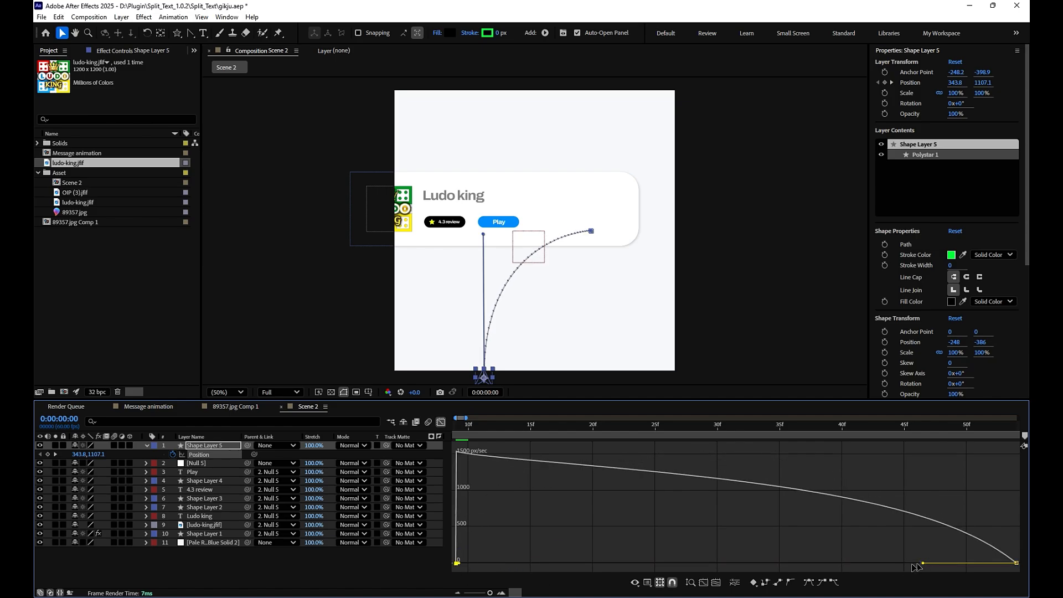
key("space")
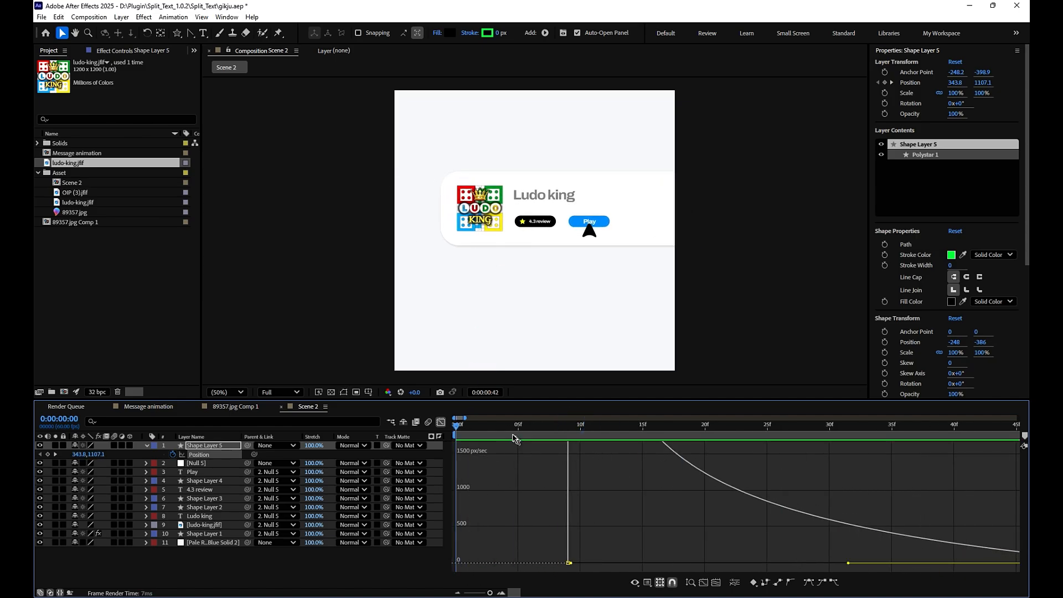
- Keyframe the arrow's rotation from 0° at its first position keyframe to 46° at 0:00:00:54, and nudge the arrow to 749.8, 545.1
key("space")
left_click(441, 422)
left_click_drag(488, 593, 483, 592)
left_click_drag(547, 426, 474, 445)
key("shift+r")
left_click(173, 463)
key("space")
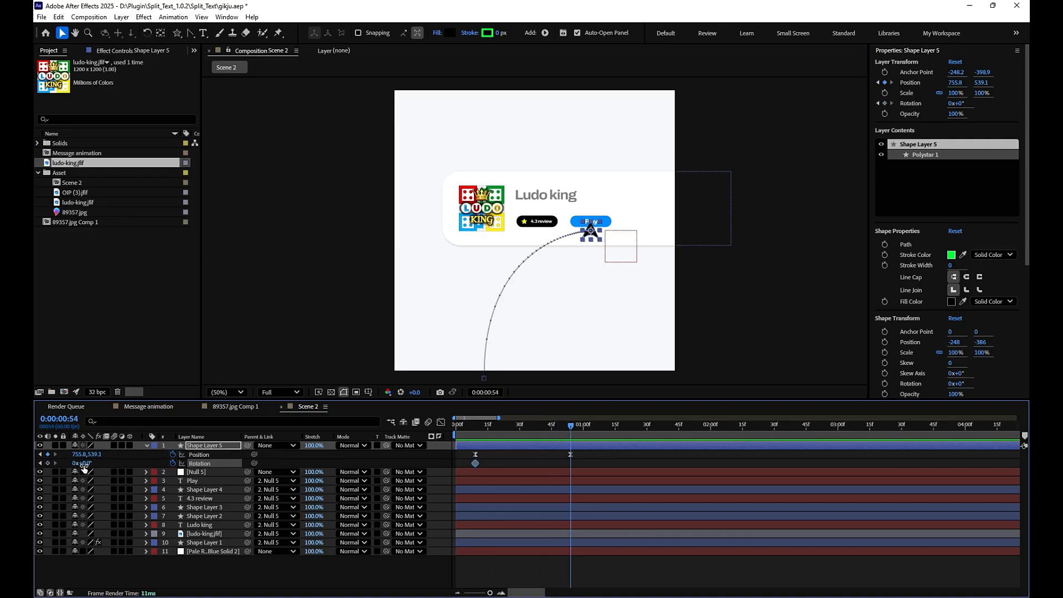
left_click_drag(83, 464, 90, 465)
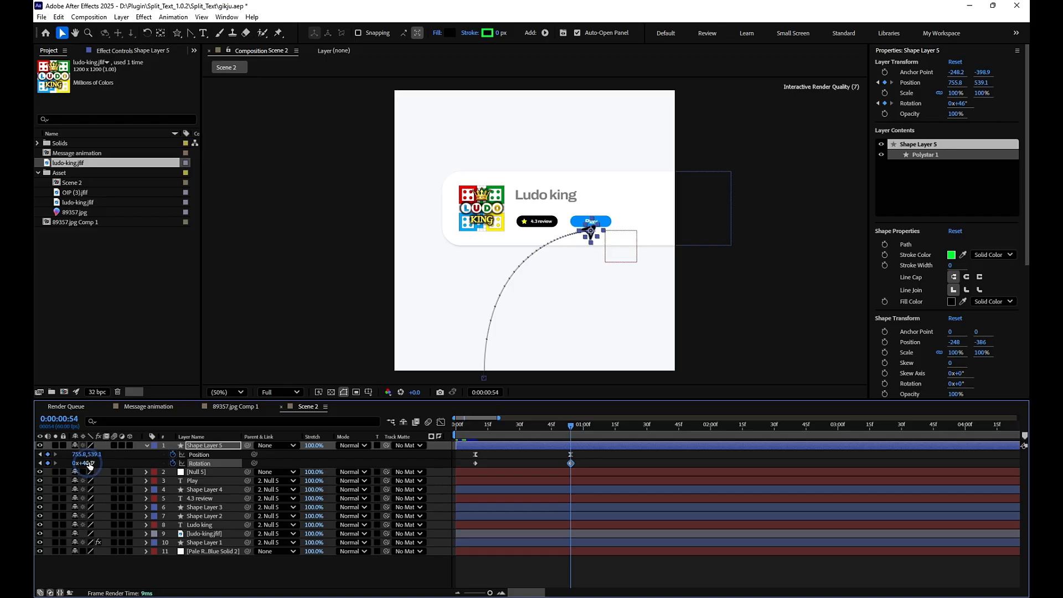
scroll(635, 268, "up", 1)
left_click_drag(645, 238, 643, 242)
- Ease the arrow's rotation keyframes and reshape their speed graph to start fast and slow down towards the end
left_click_drag(572, 426, 473, 442)
left_click_drag(575, 464, 546, 466)
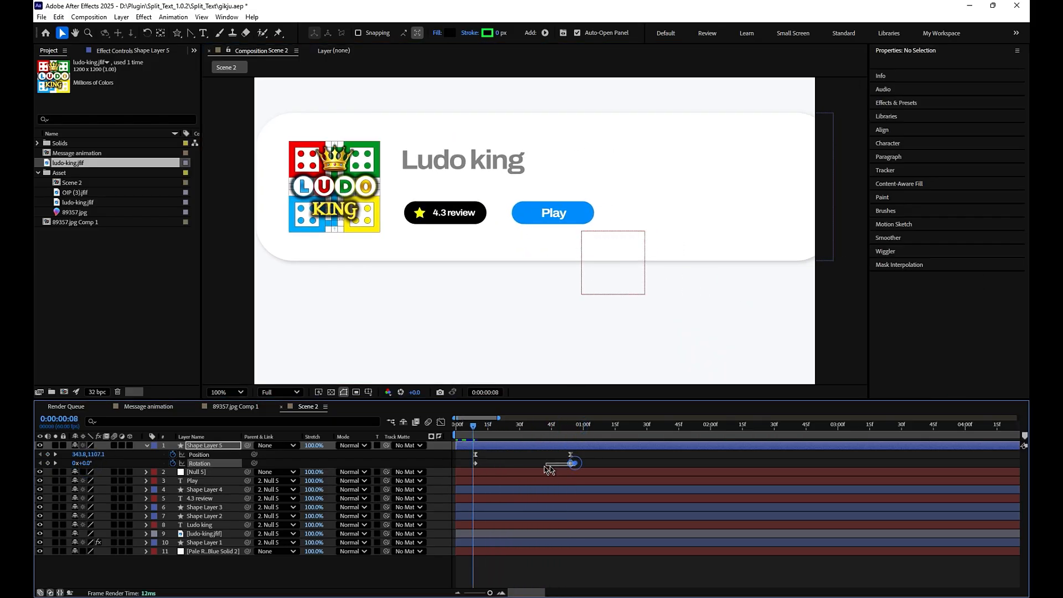
left_click(443, 423)
left_click(652, 510)
left_click(504, 557)
left_click_drag(492, 564, 466, 561)
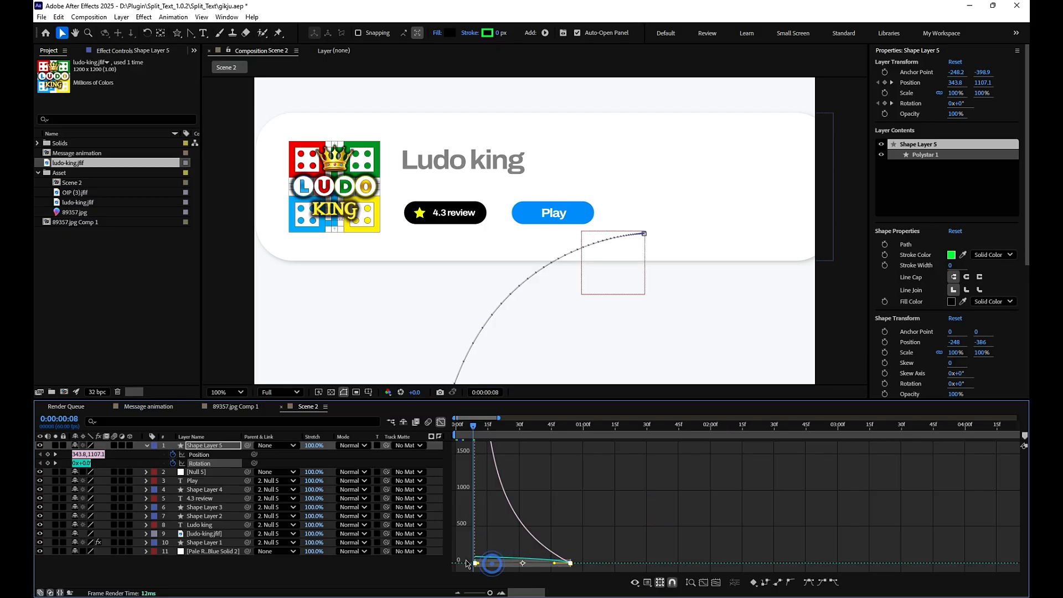
scroll(622, 237, "down", 4)
key("shift+F3")
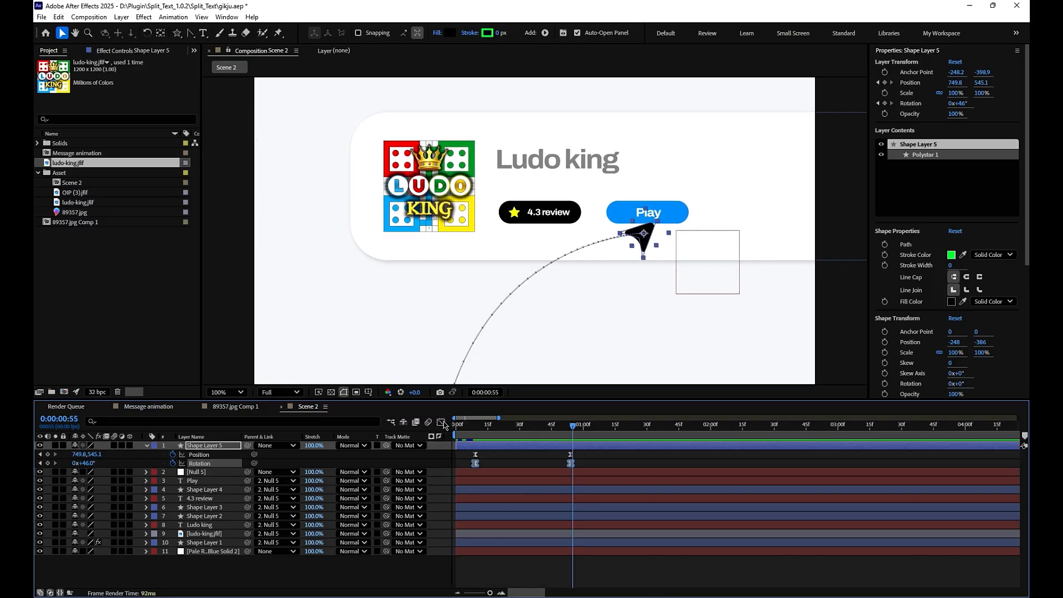
- Move the arrow's final position and rotation keyframes to about 0:00:01:21 and preview the slower motion
left_click(567, 434)
left_click_drag(576, 451, 631, 461)
key("space")
key("space")
key("space")
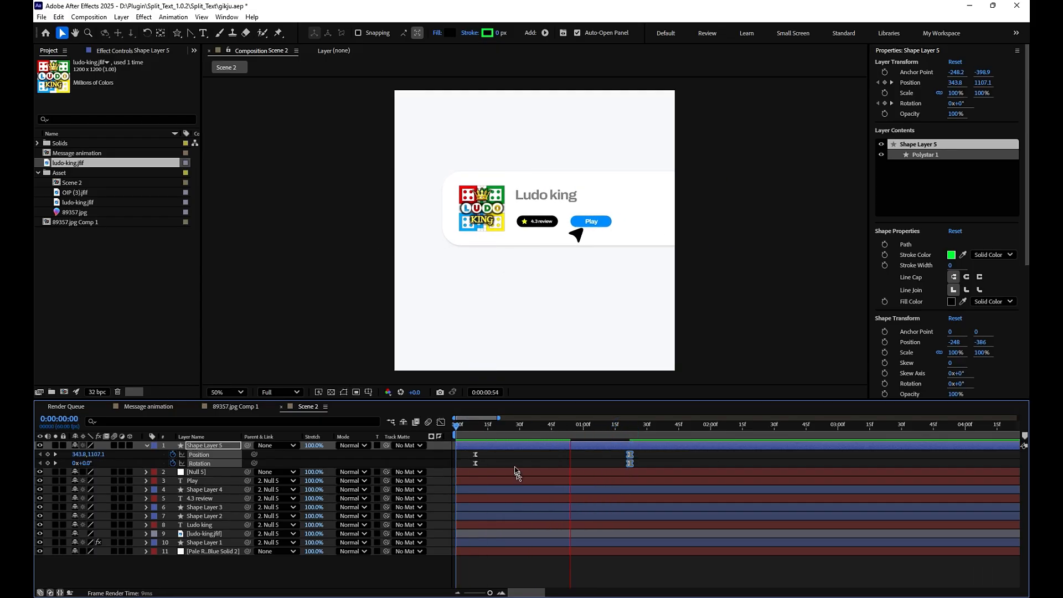
- Keyframe the arrow's scale at 100% at 0:00:01:21 and 90% at 0:00:01:23
key("space")
key("s")
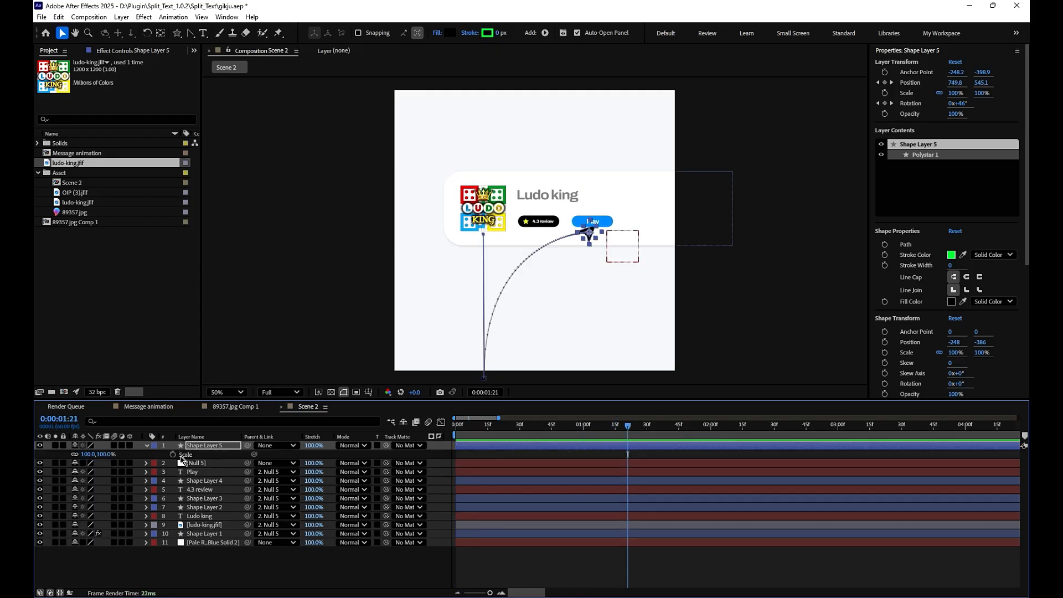
left_click(172, 453)
key("space")
left_click_drag(641, 426, 633, 431)
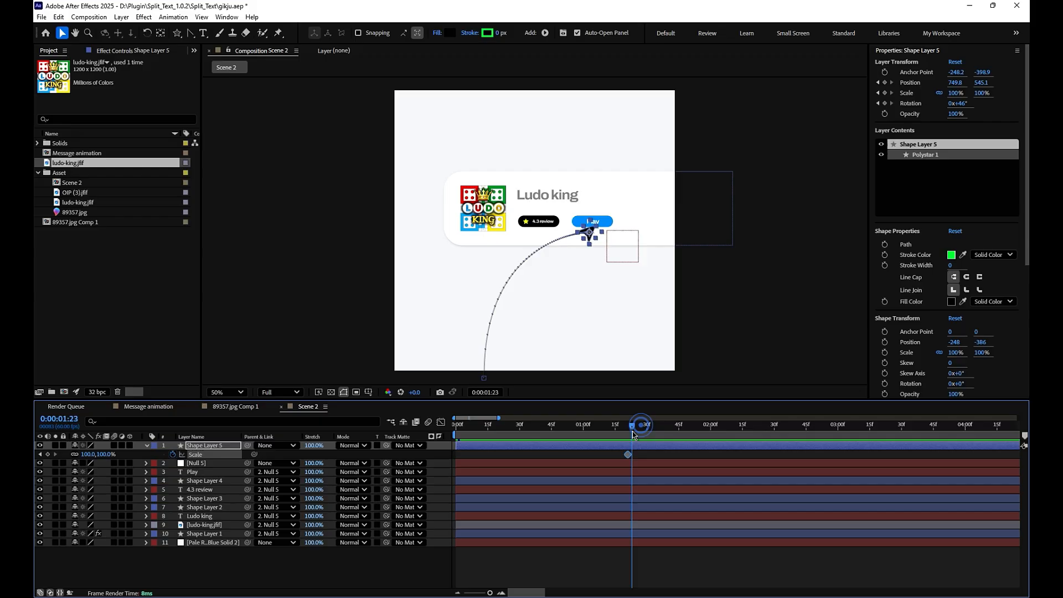
left_click(556, 564)
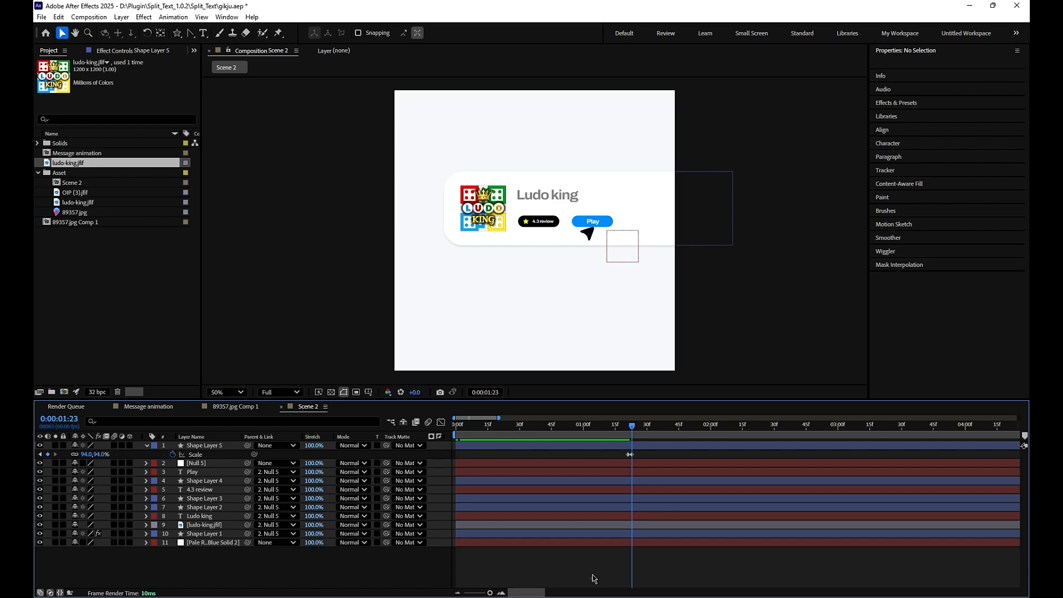
left_click(102, 455)
left_click(496, 565)
- Add a closing 100% scale keyframe to the arrow at 0:00:01:25, ease all three scale keyframes and preview the click pulse
left_click(632, 428)
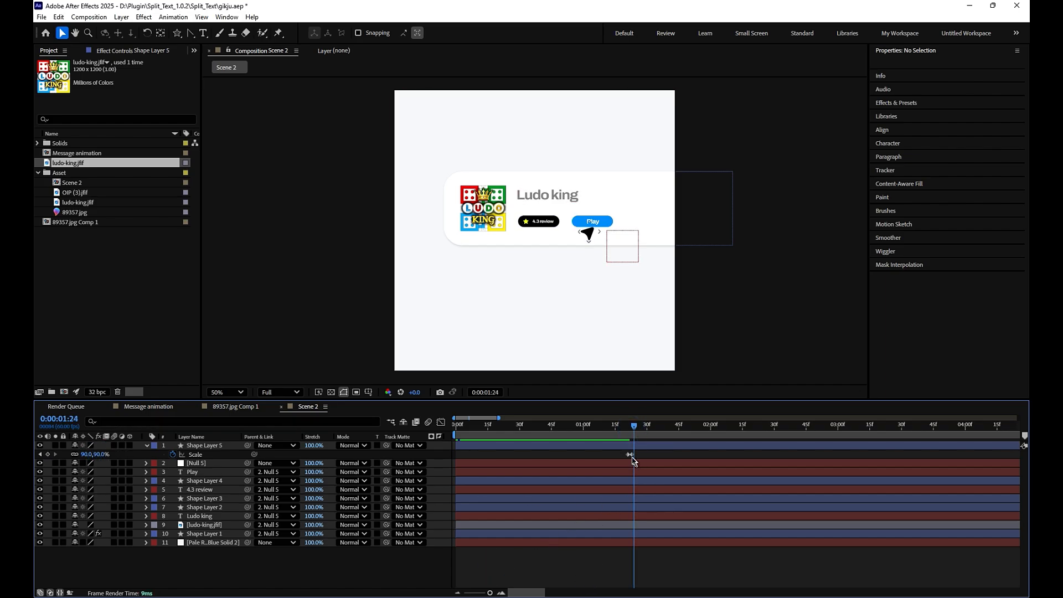
left_click(628, 454)
key("ctrl+c")
key("ctrl+v")
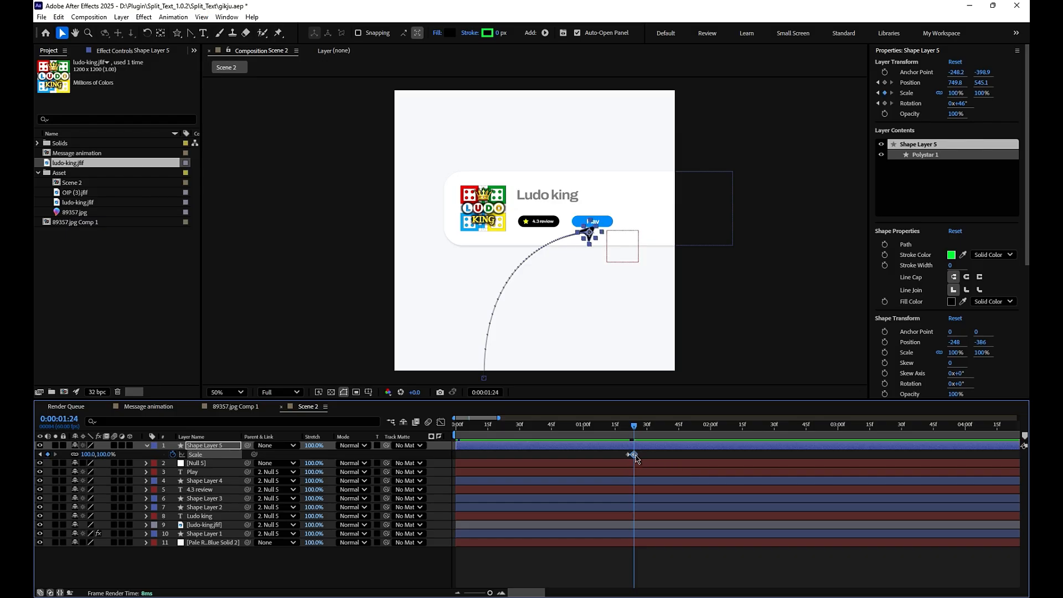
left_click(622, 429)
key("space")
key("space")
left_click_drag(649, 459, 622, 456)
left_click_drag(664, 430, 597, 429)
key("space")
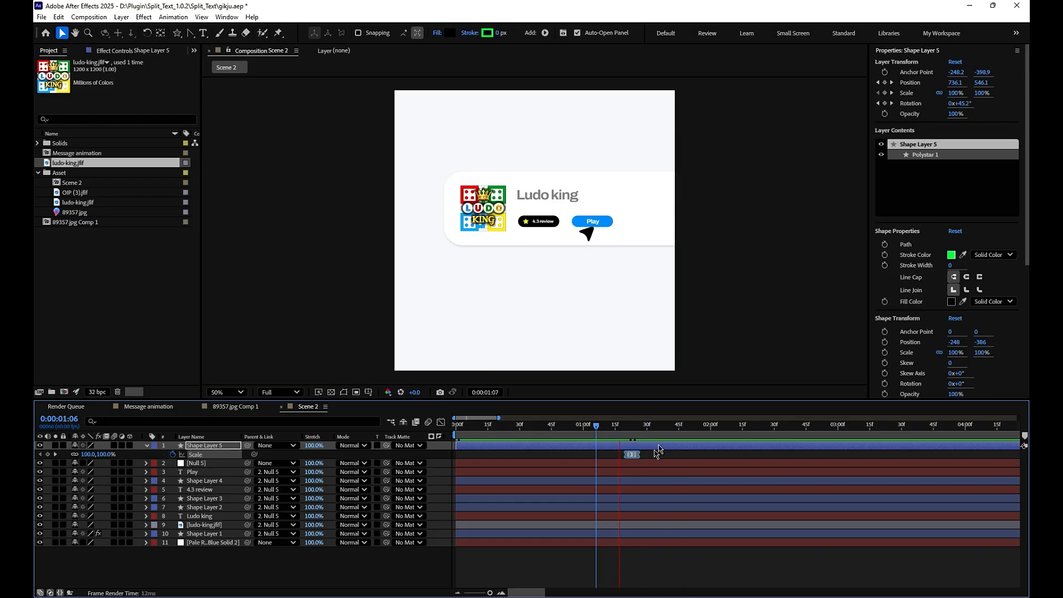
key("space")
- Apply a Fill effect to the Play button's shape and set its colour to blue 0060FF
scroll(630, 256, "up", 1)
left_click(616, 216)
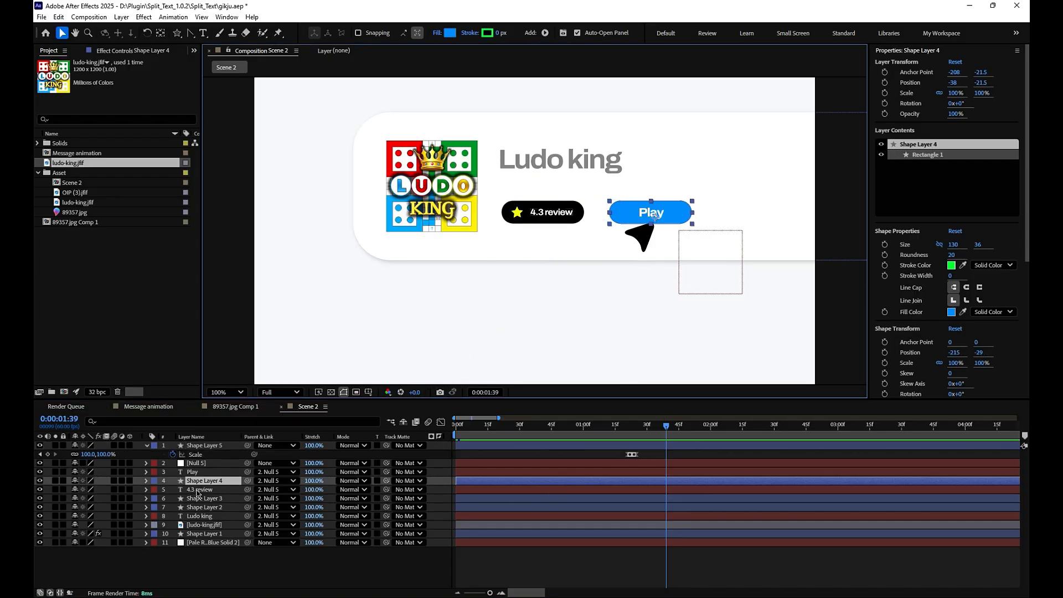
key("ctrl+space")
type("fill")
key("Return")
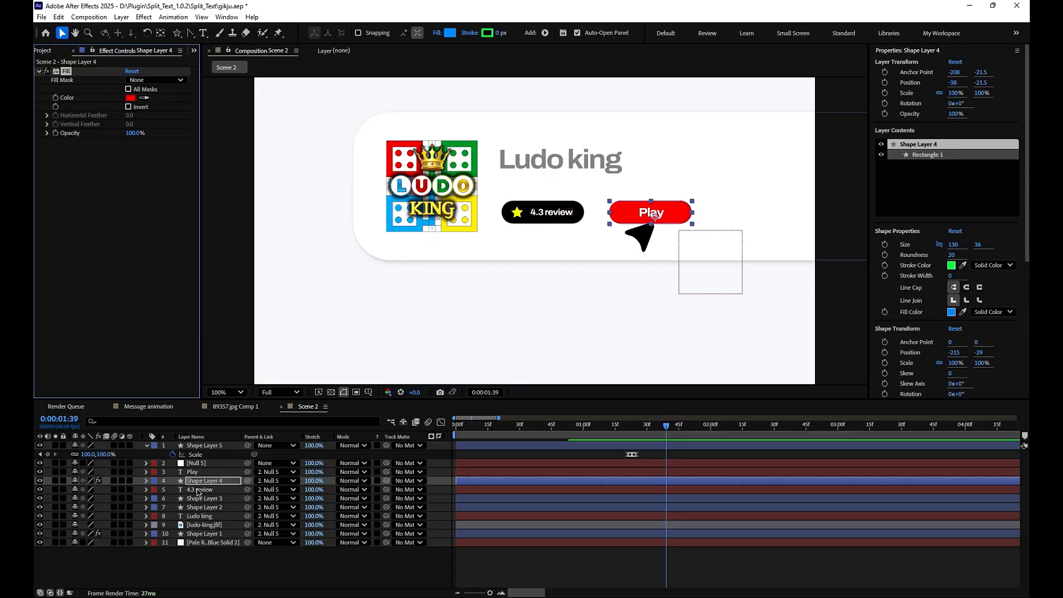
left_click(131, 98)
left_click(559, 291)
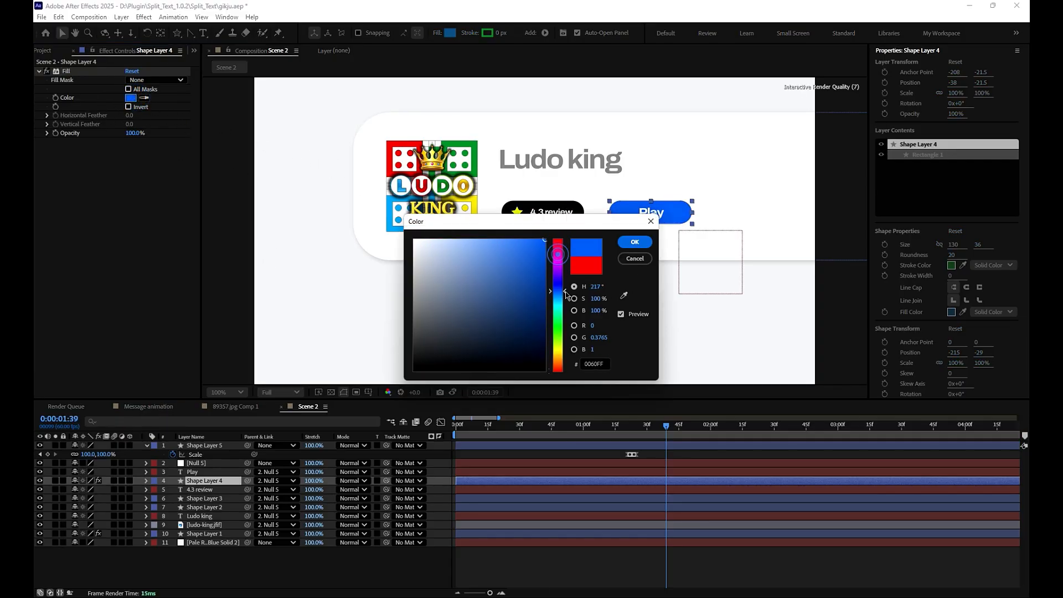
left_click(635, 243)
- Keyframe the Play button's fill colour from blue at 0:00:01:21 to black at 0:00:01:23
left_click_drag(643, 426, 628, 425)
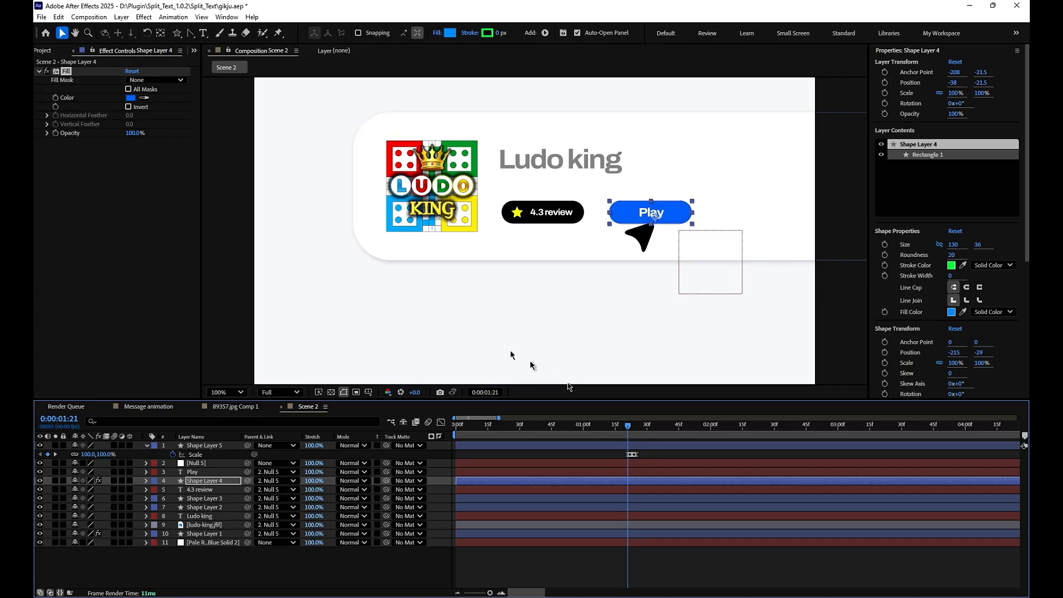
left_click(55, 99)
left_click_drag(476, 594, 495, 584)
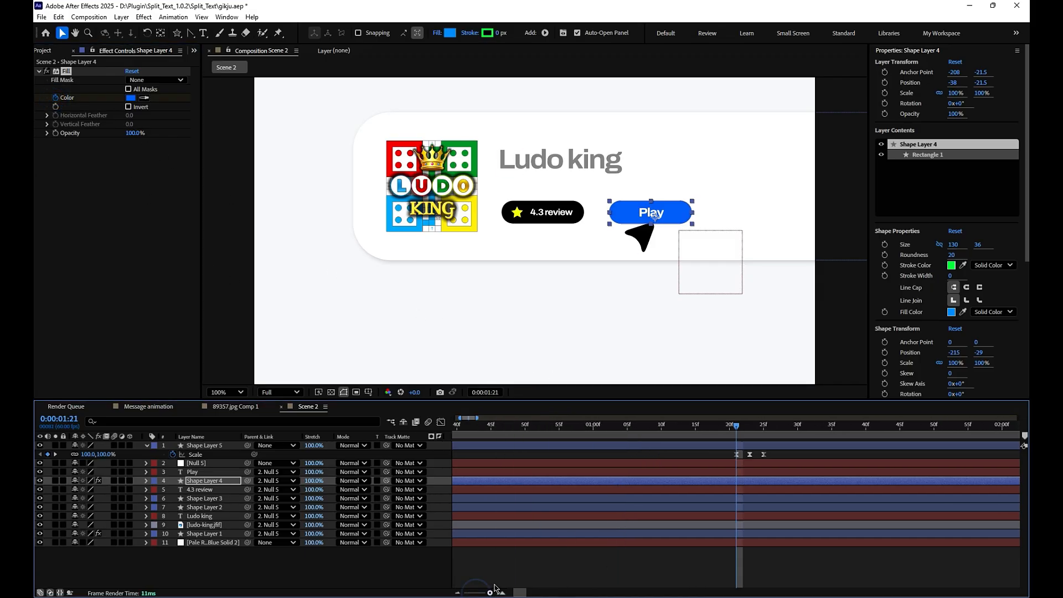
left_click_drag(738, 432, 750, 429)
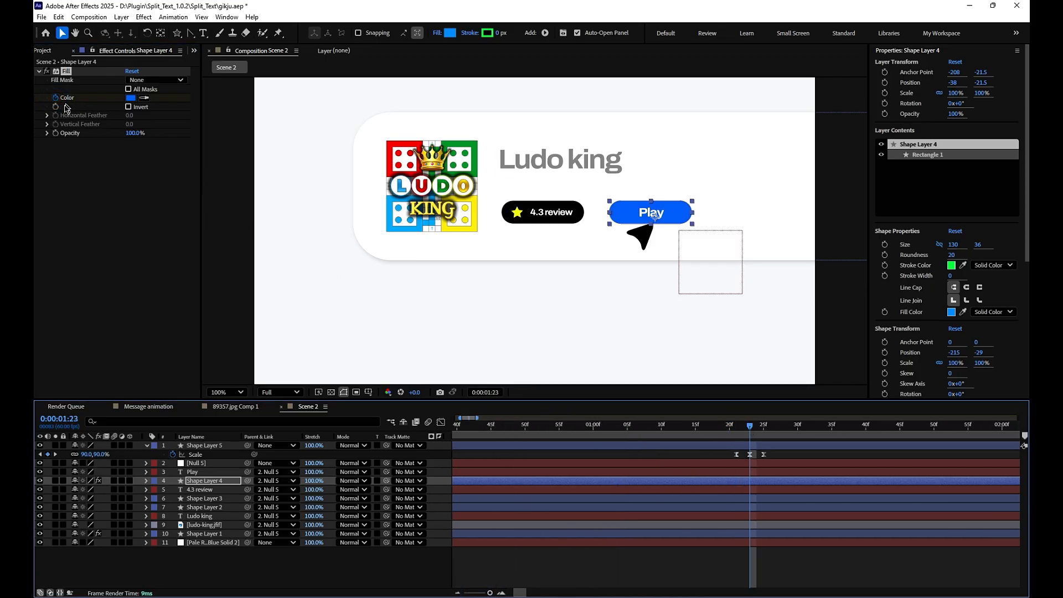
left_click(130, 100)
left_click_drag(524, 316, 523, 382)
left_click(628, 240)
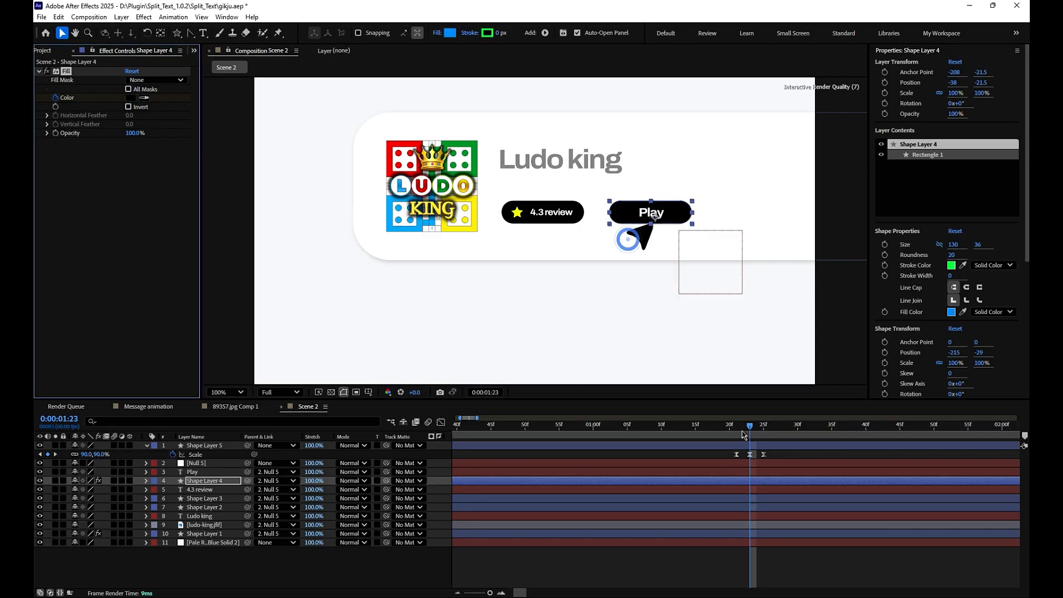
- Repeat the blue fill keyframe after the black one, ease the three colour keyframes and stretch them to end around 0:00:01:36
left_click_drag(751, 431, 765, 429)
key("u")
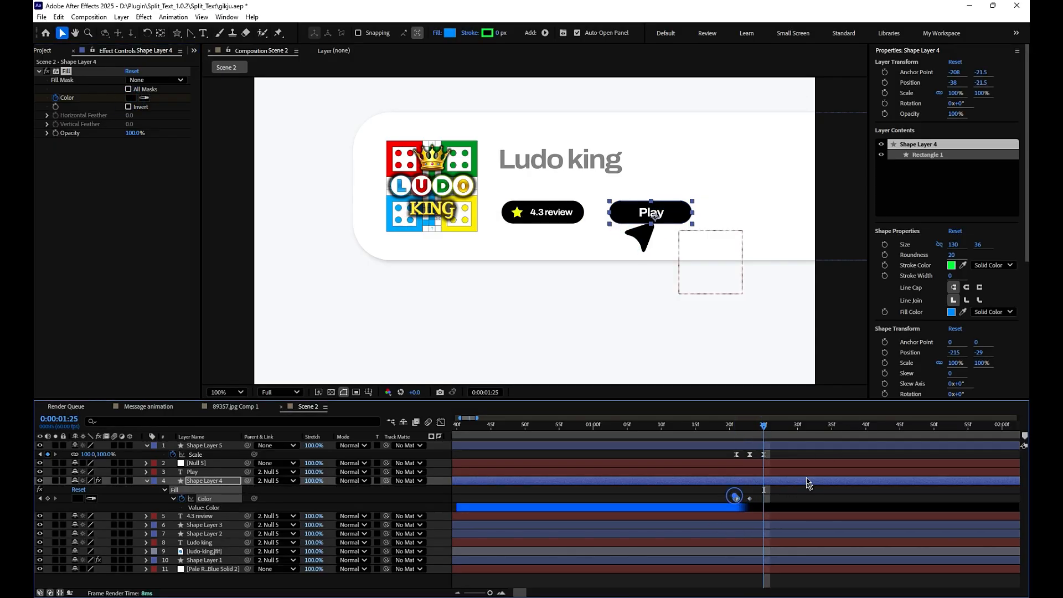
key("ctrl+v")
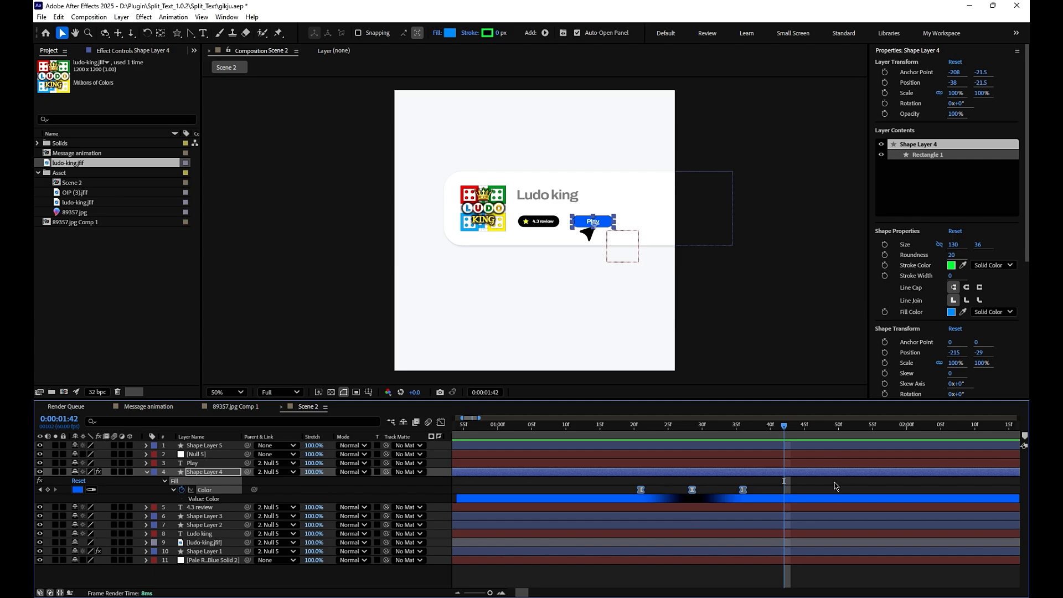
left_click(836, 486)
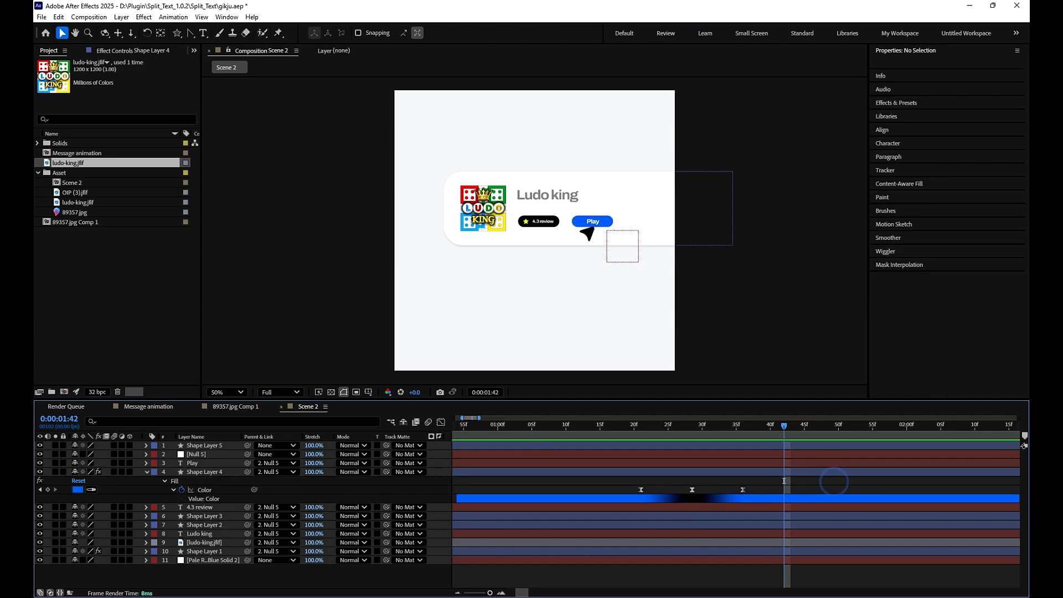
- Collapse the Play button's keyframe list, enable motion blur on the Scene 2 layers and preview the animation
key("u")
key("space")
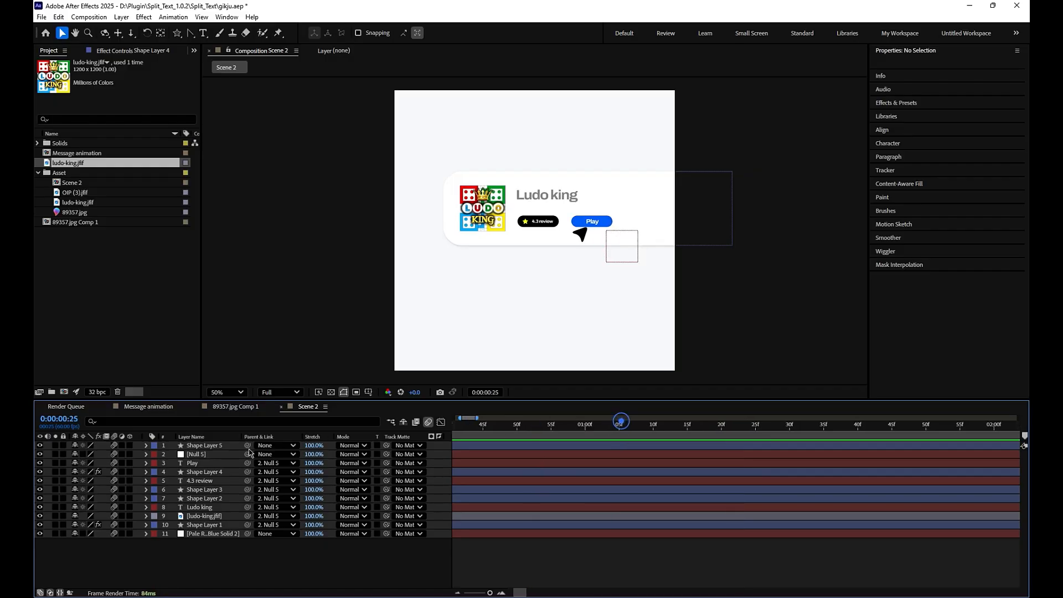
key("space")
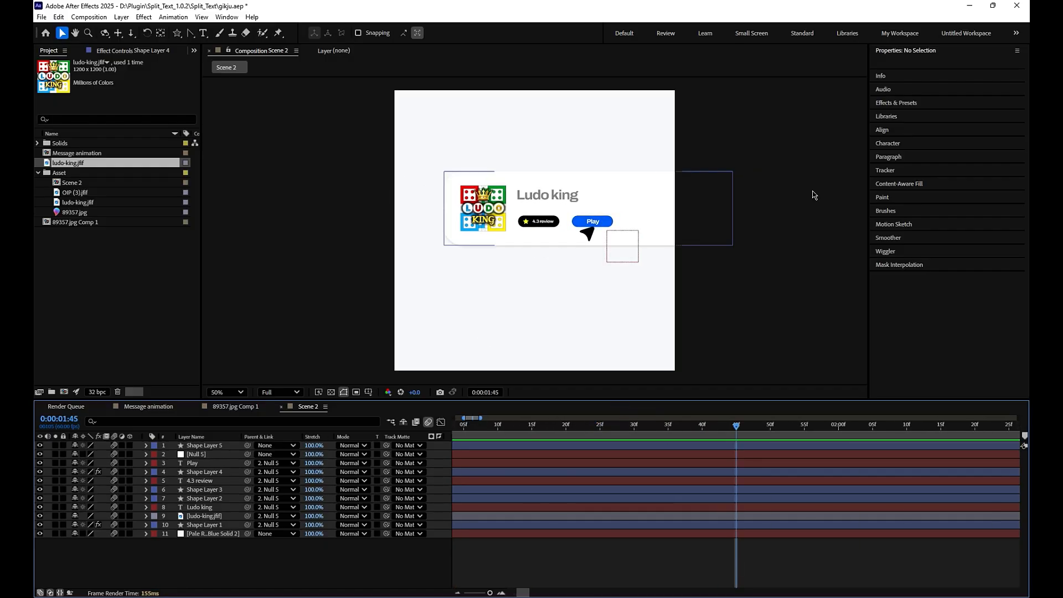
- Import the ludo game video and place it as the top layer of Scene 2
left_click(47, 268)
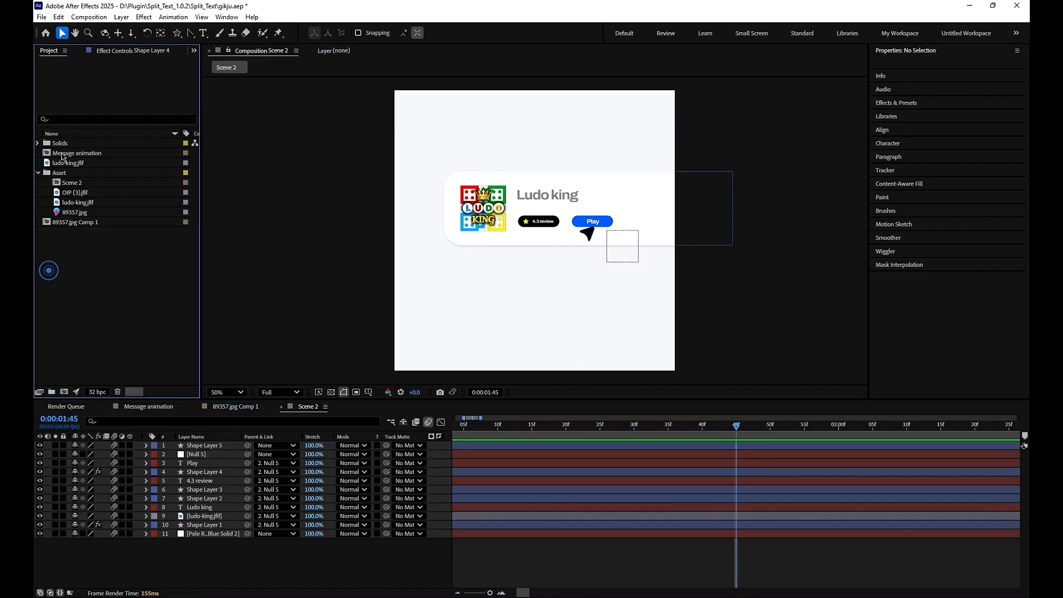
left_click(38, 173)
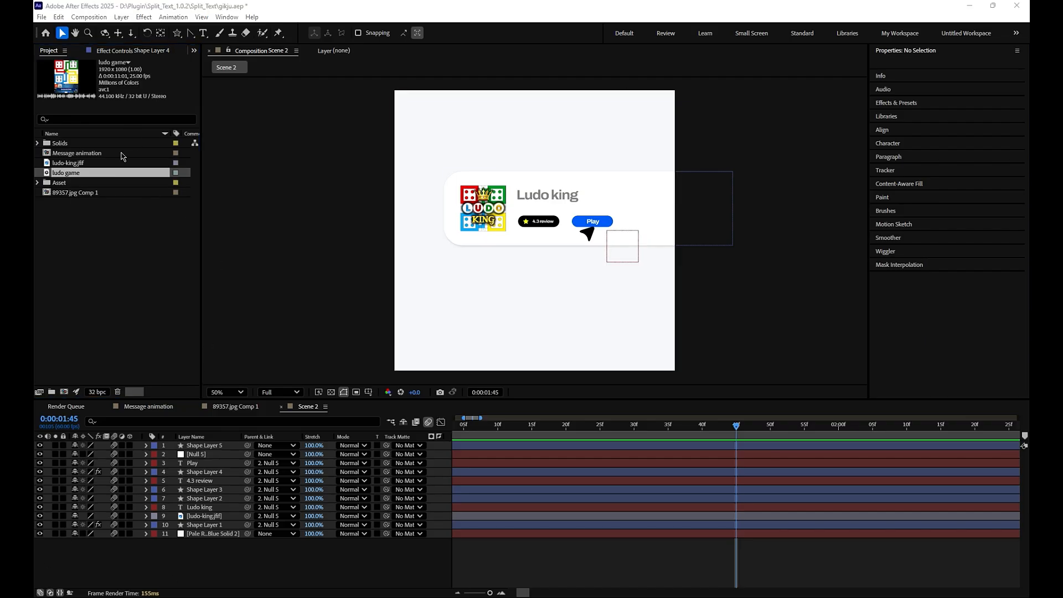
left_click(79, 205)
left_click_drag(71, 175, 222, 443)
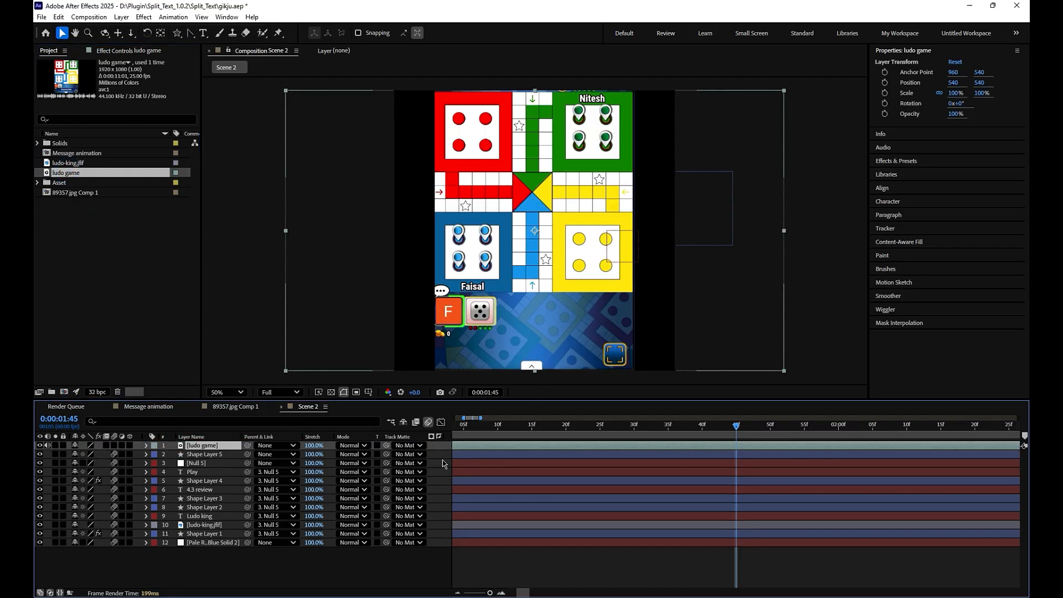
- Scale the ludo game video to 76% and mask it with a rectangle around the square game board
key("s")
left_click_drag(102, 456, 90, 455)
left_click(172, 578)
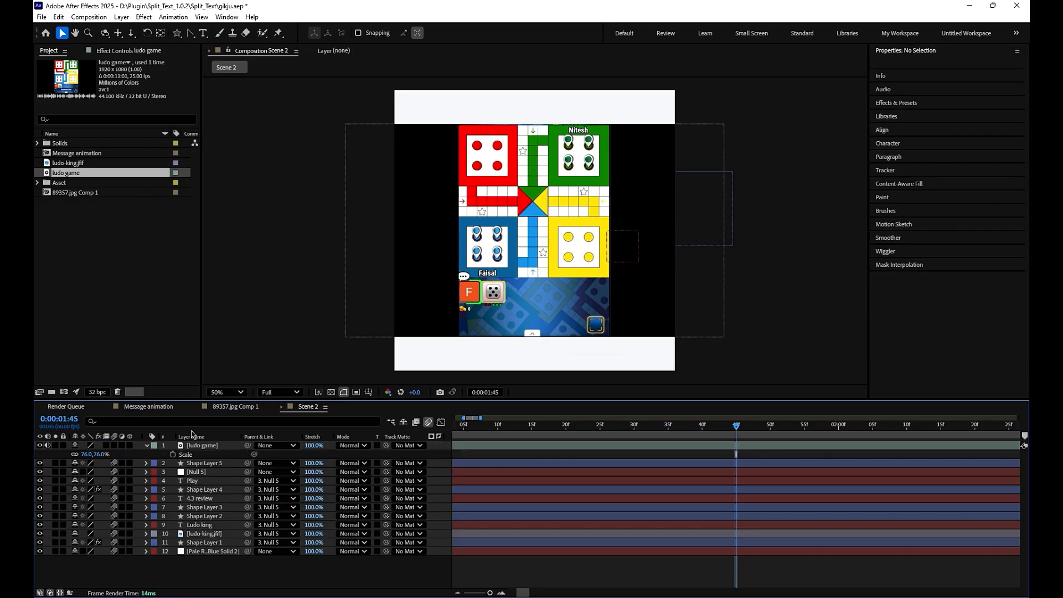
left_click(200, 445)
left_click_drag(177, 33, 219, 33)
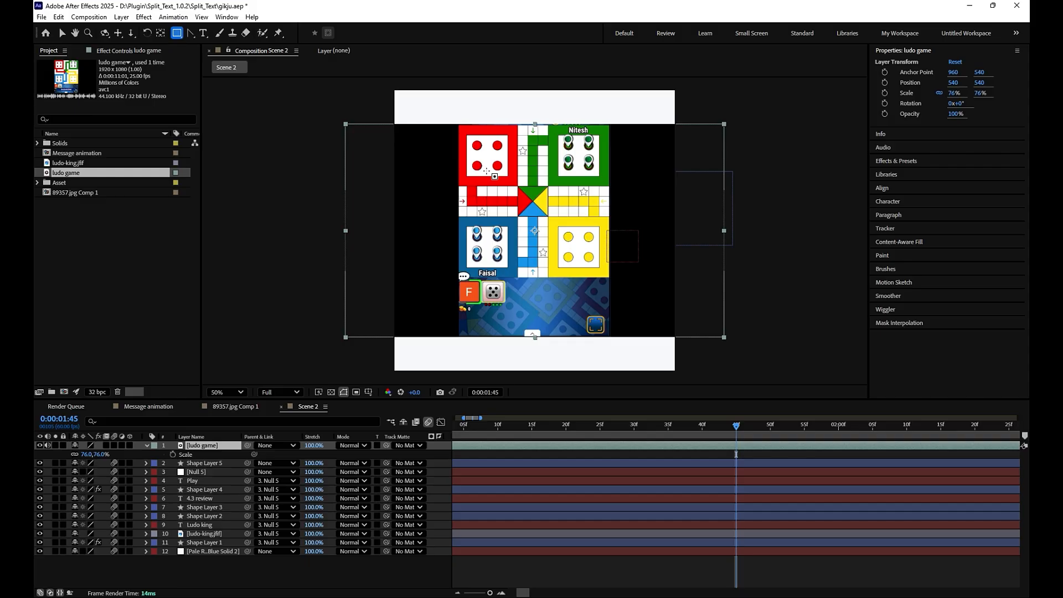
left_click_drag(457, 126, 609, 279)
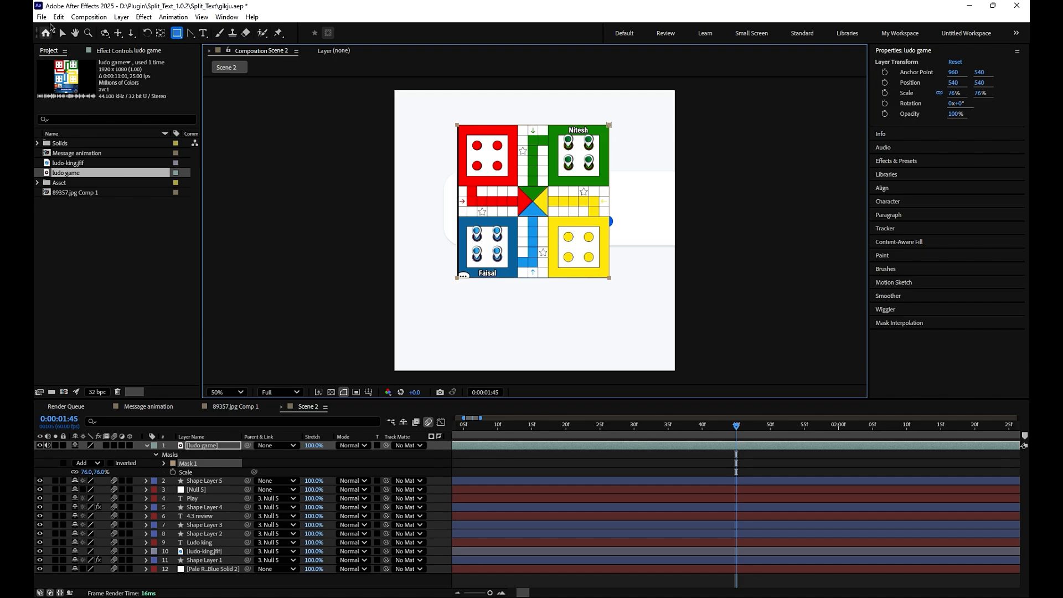
- Move the masked game board up above the card to position 542, -90
left_click(204, 447)
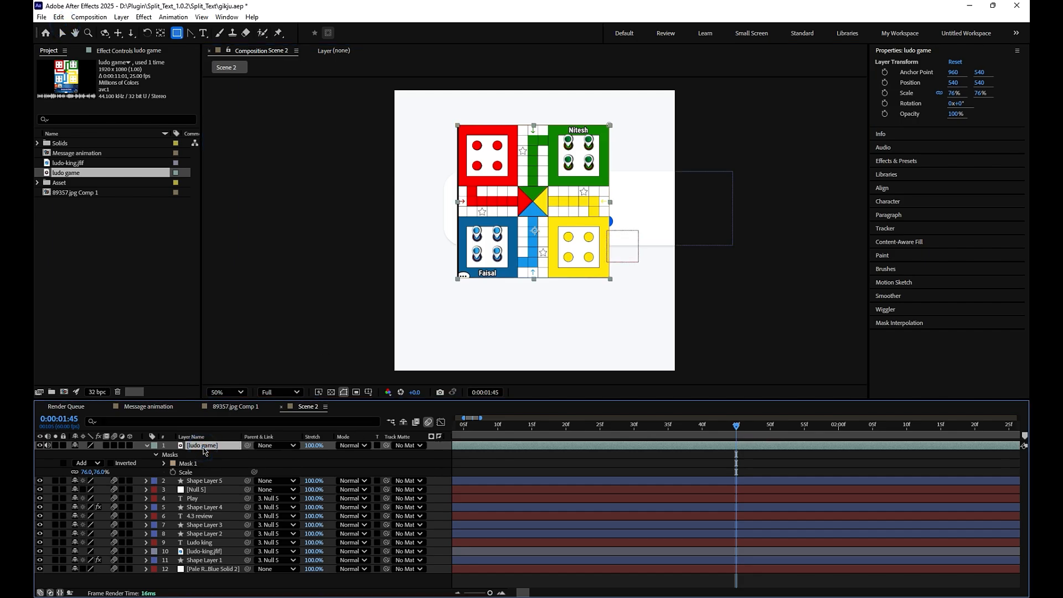
key("p")
left_click_drag(740, 428, 641, 425)
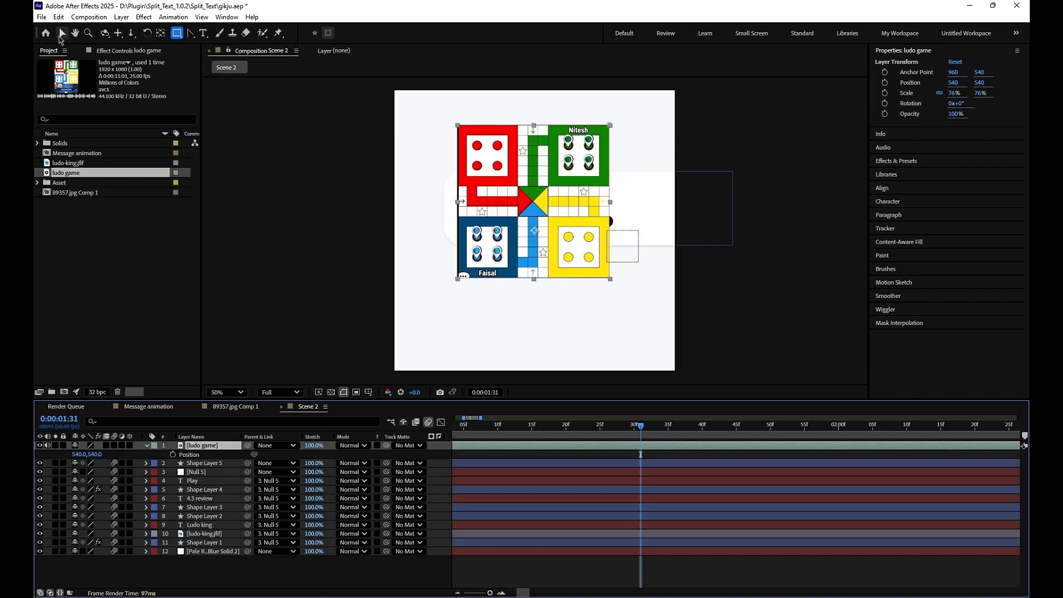
left_click(60, 37)
left_click_drag(521, 219, 521, 56)
- Trim the end of every layer in Scene 2 to 0:00:01:35 and clear the selection
left_click_drag(639, 425, 662, 451)
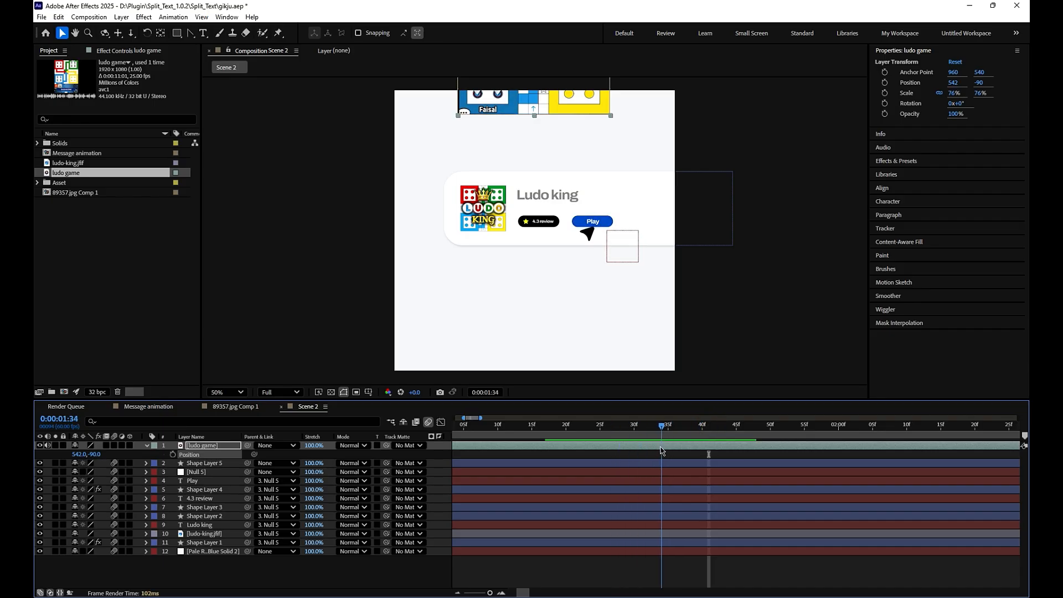
key("Page_Down")
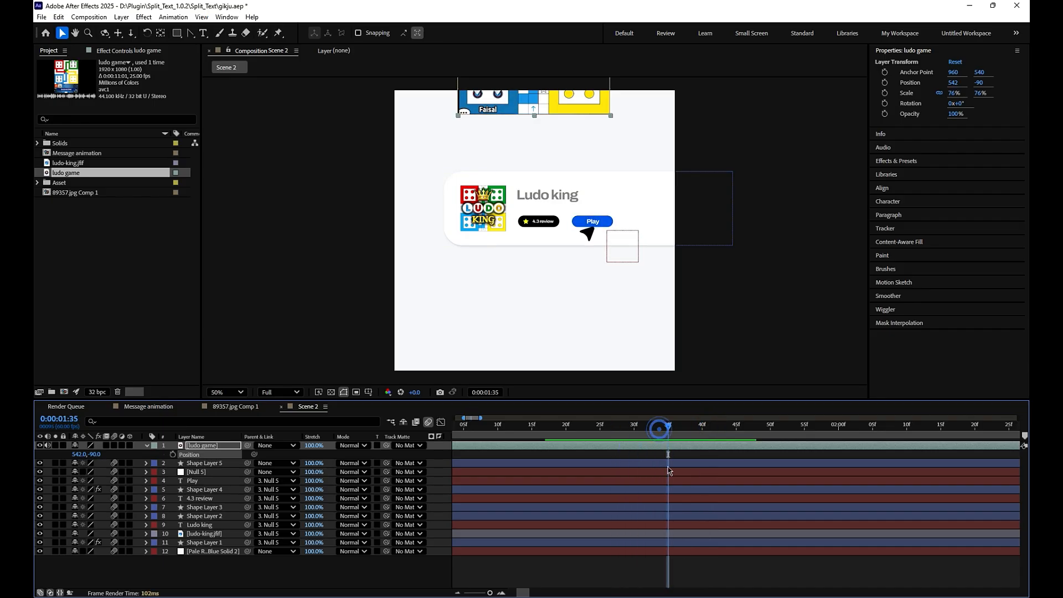
key("ctrl+a")
key("alt+bracketright")
key("ctrl+shift+a")
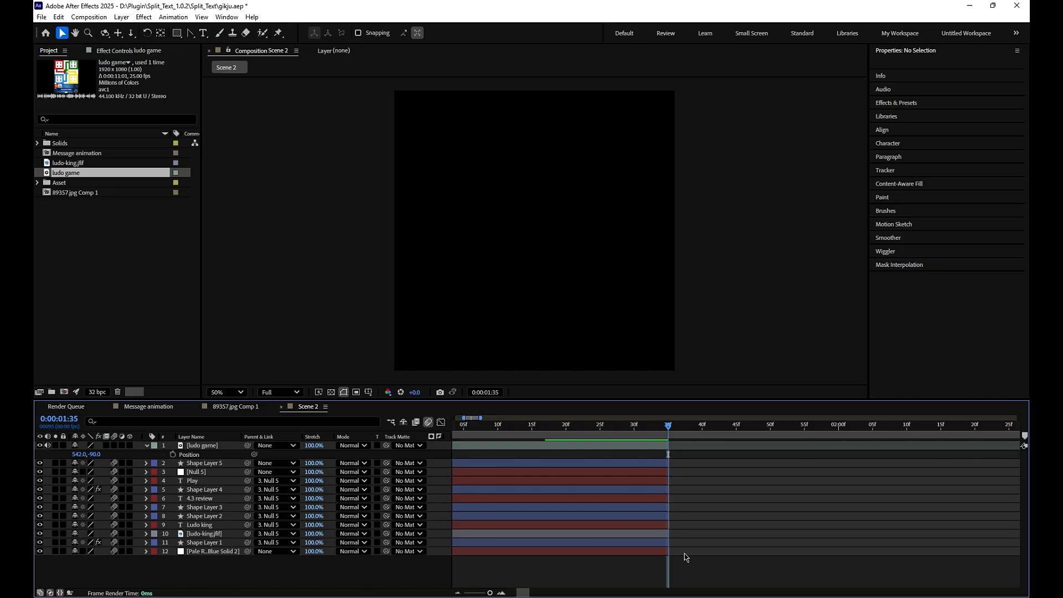
- Extend the end of the Pale Royal Blue background solid to about 0:00:03:24
left_click_drag(668, 552, 991, 552)
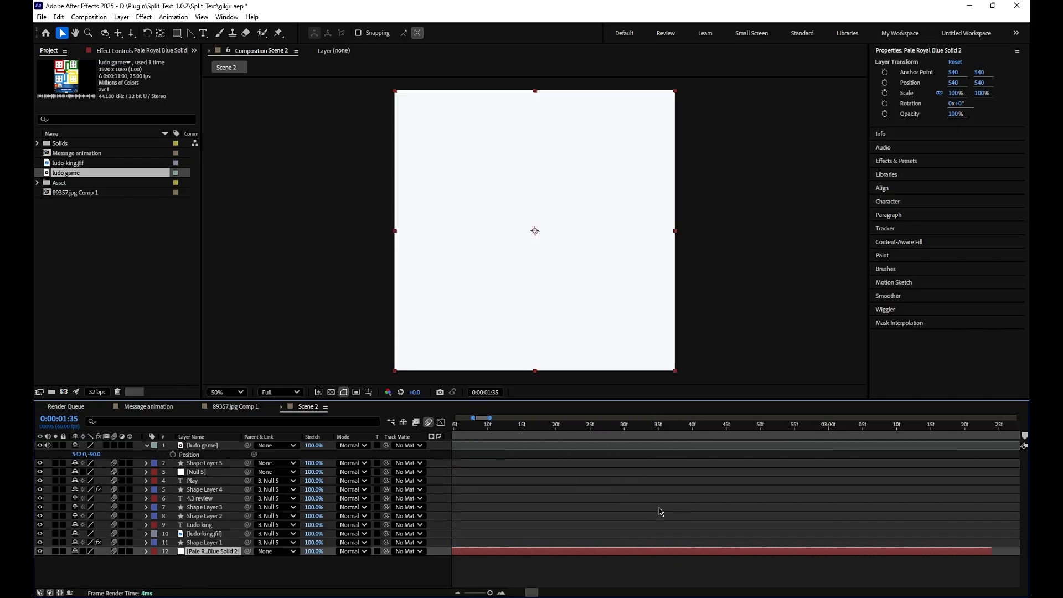
left_click_drag(478, 594, 496, 592)
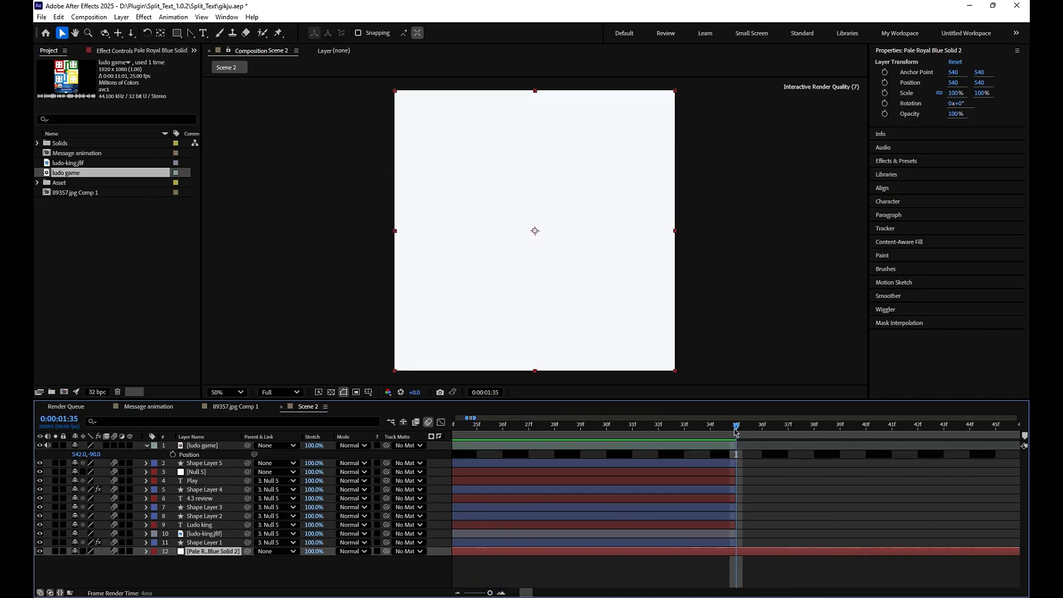
- Move the ludo game board fully above the frame to position 546, -182 and keyframe its position at 0:00:01:29
left_click_drag(736, 432, 580, 432)
left_click(214, 444)
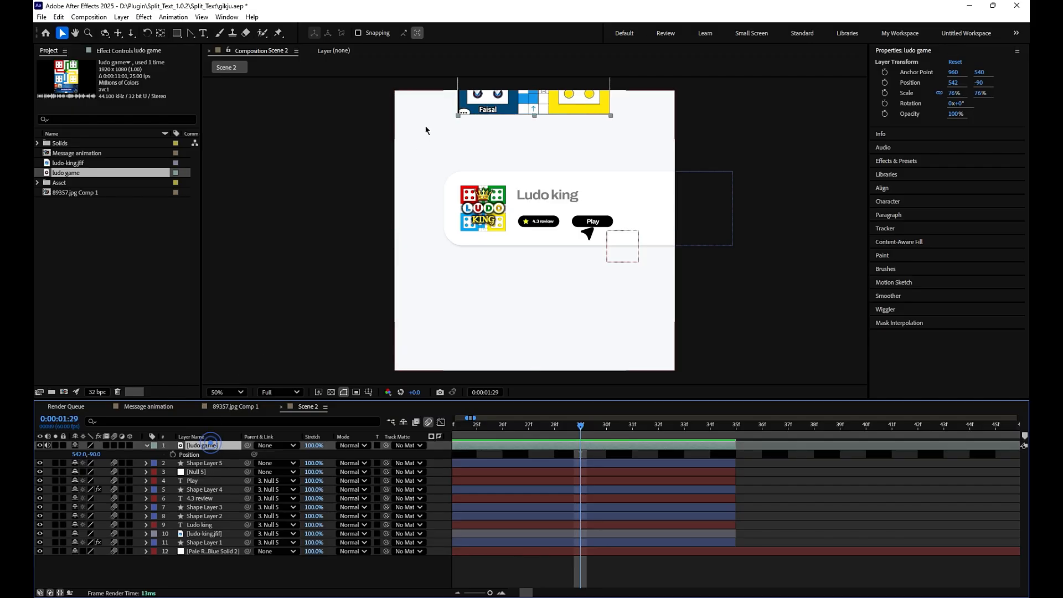
left_click_drag(500, 110, 502, 86)
key("p")
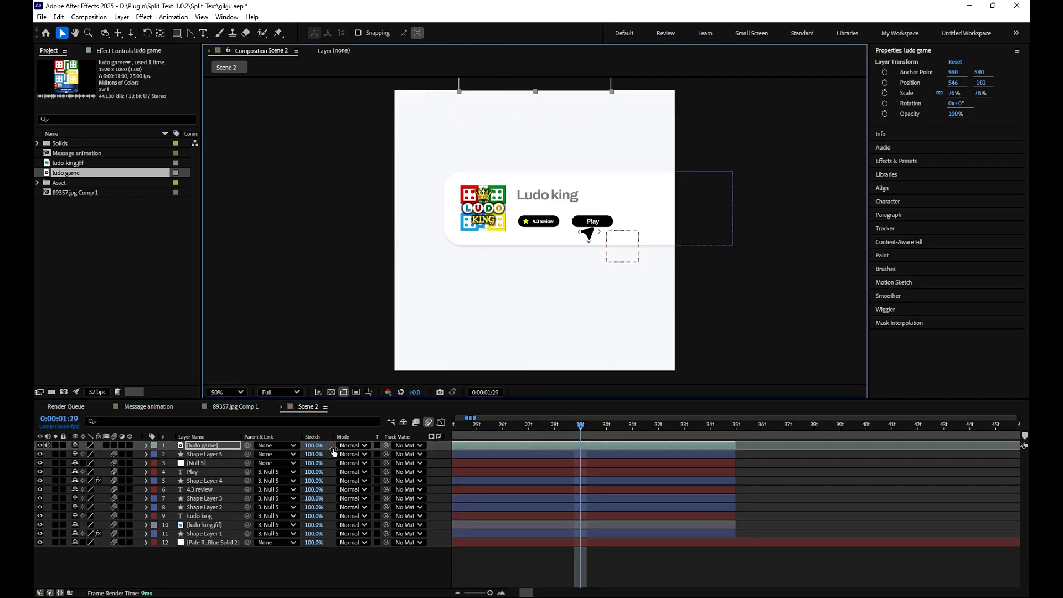
key("p")
left_click(173, 454)
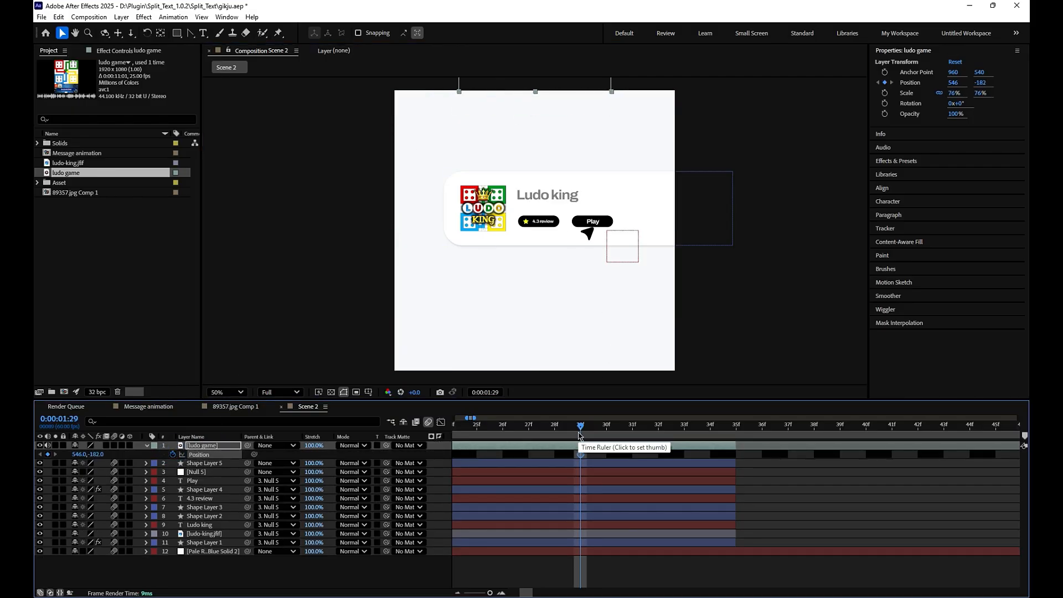
- Extend the ludo game layer beyond 0:00:01:35 and keyframe its position at 546, 618 at that time
left_click_drag(579, 430, 734, 422)
scroll(596, 266, "down", 4)
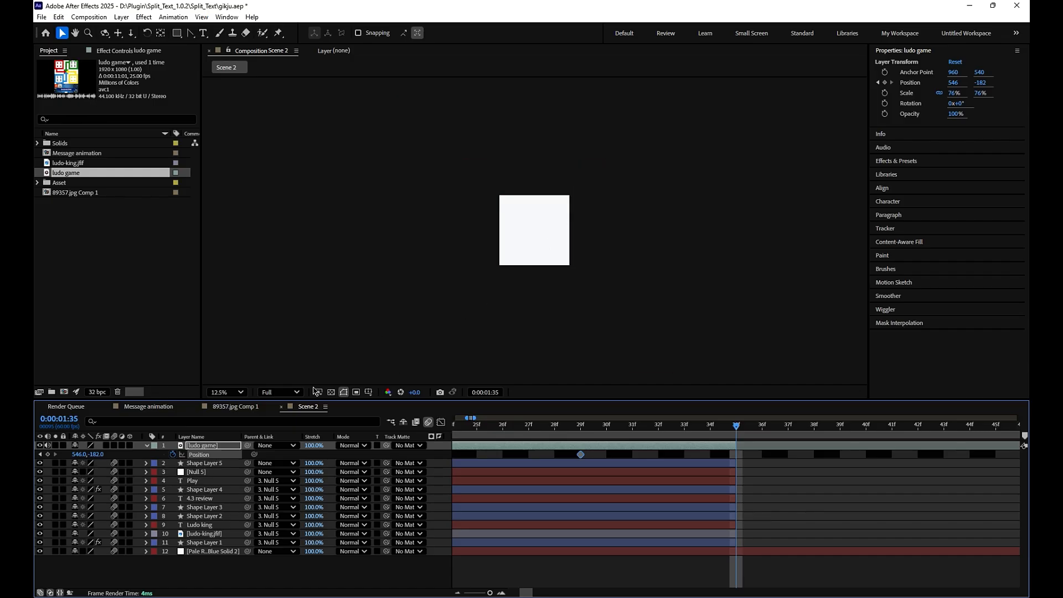
left_click(225, 449)
left_click_drag(741, 447, 1025, 447)
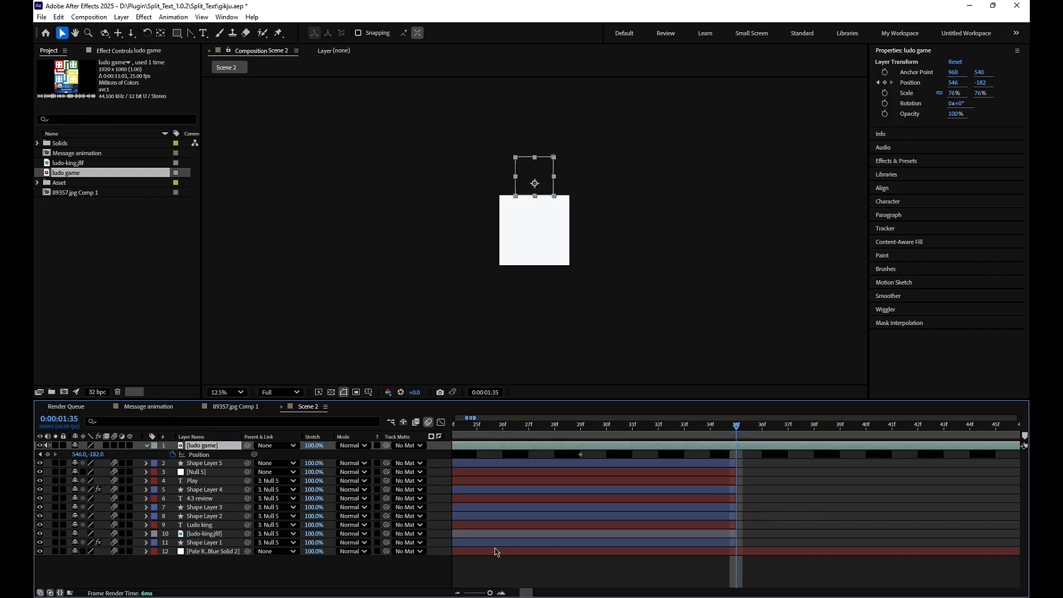
mouse_move(490, 593)
left_mouse_down()
mouse_move(478, 593)
mouse_move(490, 593)
left_mouse_up()
key("ctrl+v")
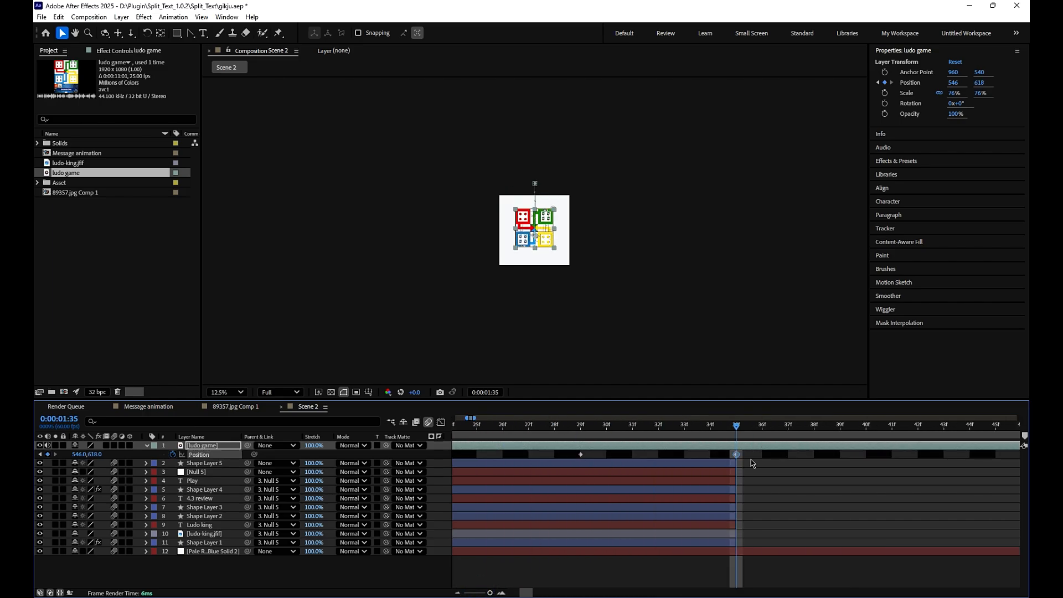
- Apply the BOUNCr Overshoot+ expression to the position keyframes of the ludo game layer
left_click_drag(750, 459, 550, 448)
left_click(221, 17)
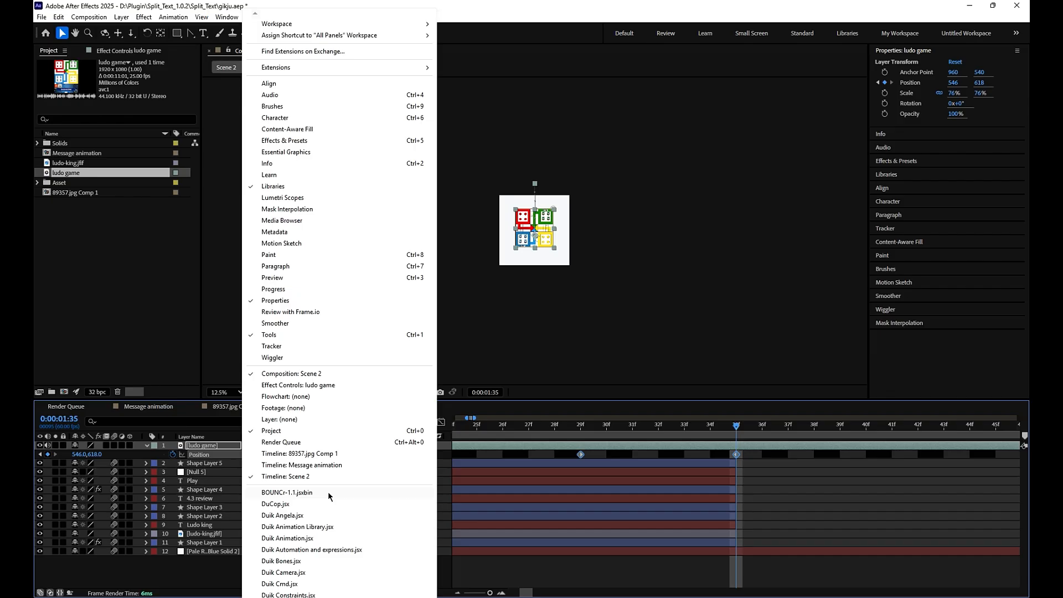
left_click(287, 493)
left_click(147, 152)
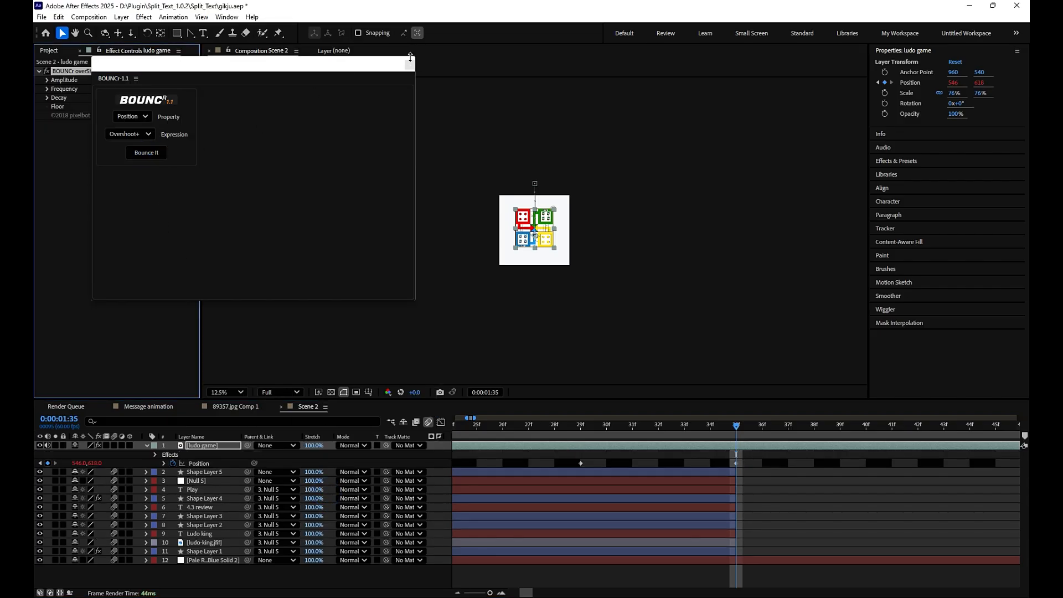
- Preview the game board's bouncing entrance from about 0:00:01:23 with the composition fitted to the viewer
left_click_drag(741, 427, 455, 498)
key("space")
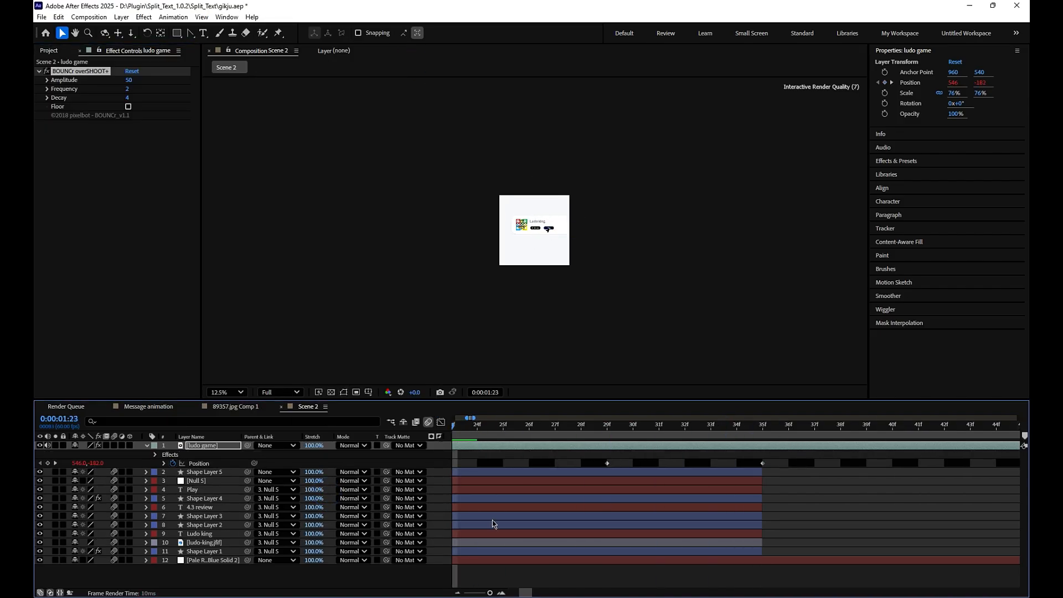
left_click(221, 392)
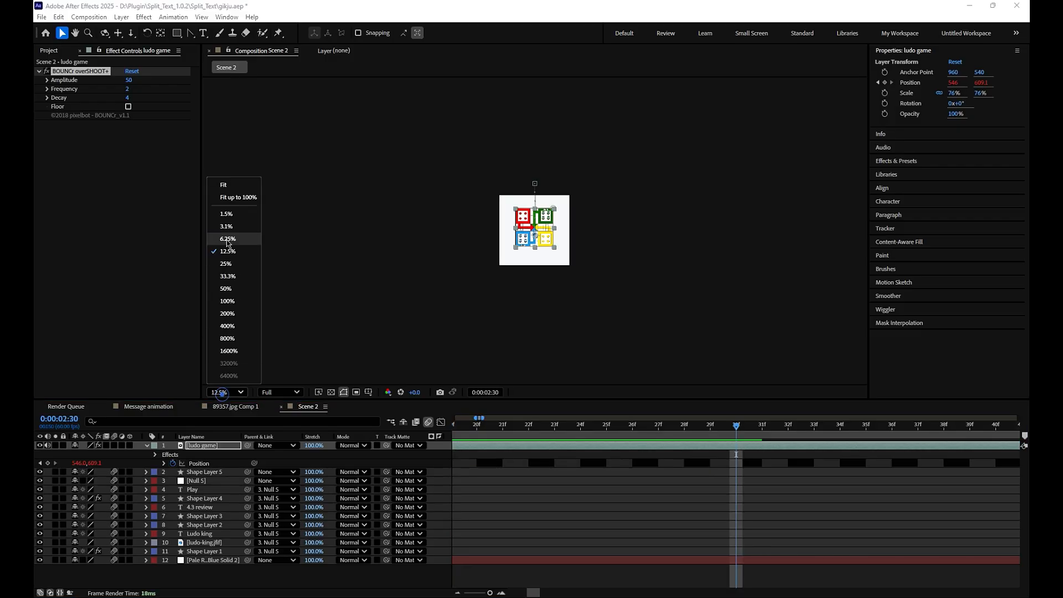
left_click(230, 189)
left_click(643, 523)
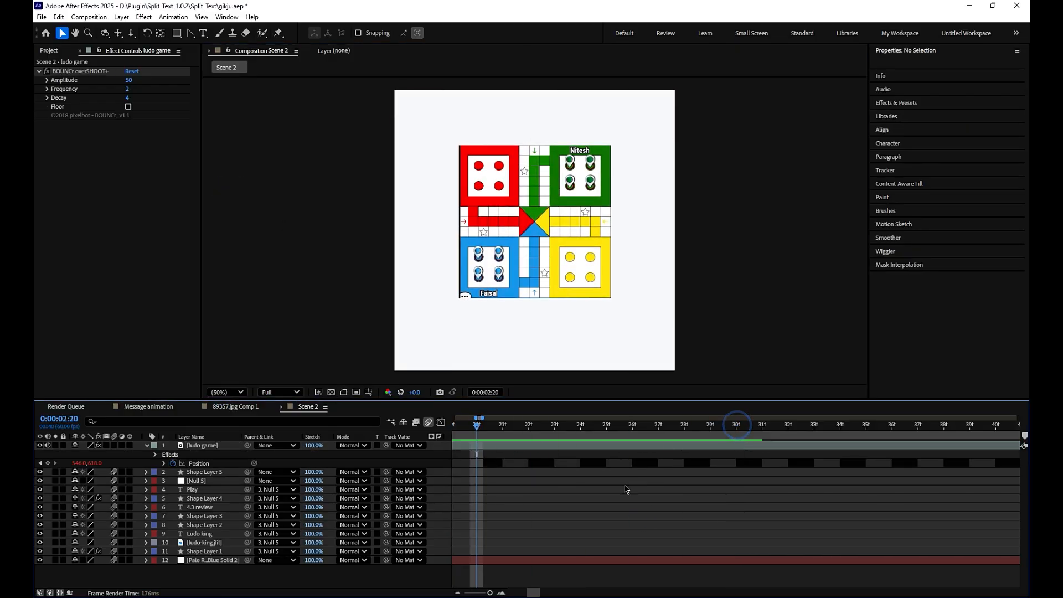
left_click_drag(490, 592, 483, 593)
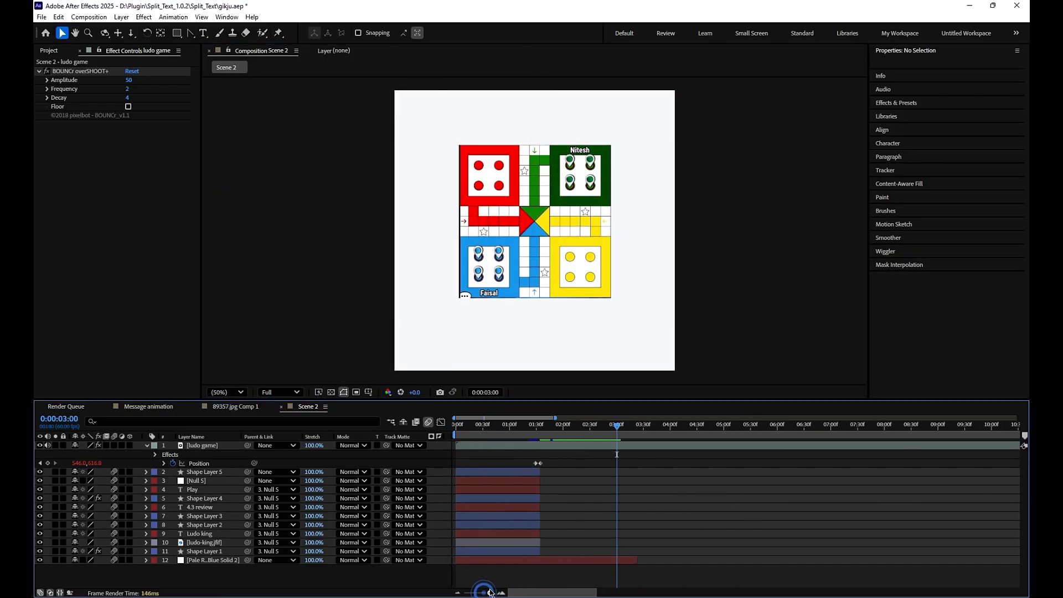
- Undo the bounce on the ludo game layer and preview the board's drop without it
key("m")
key("space")
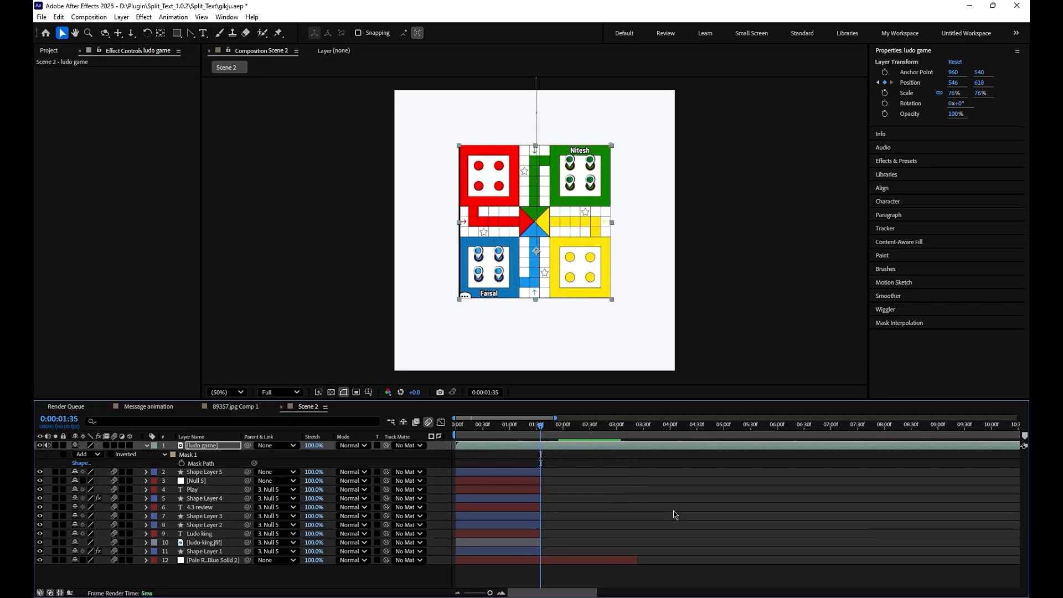
left_click_drag(531, 431, 507, 450)
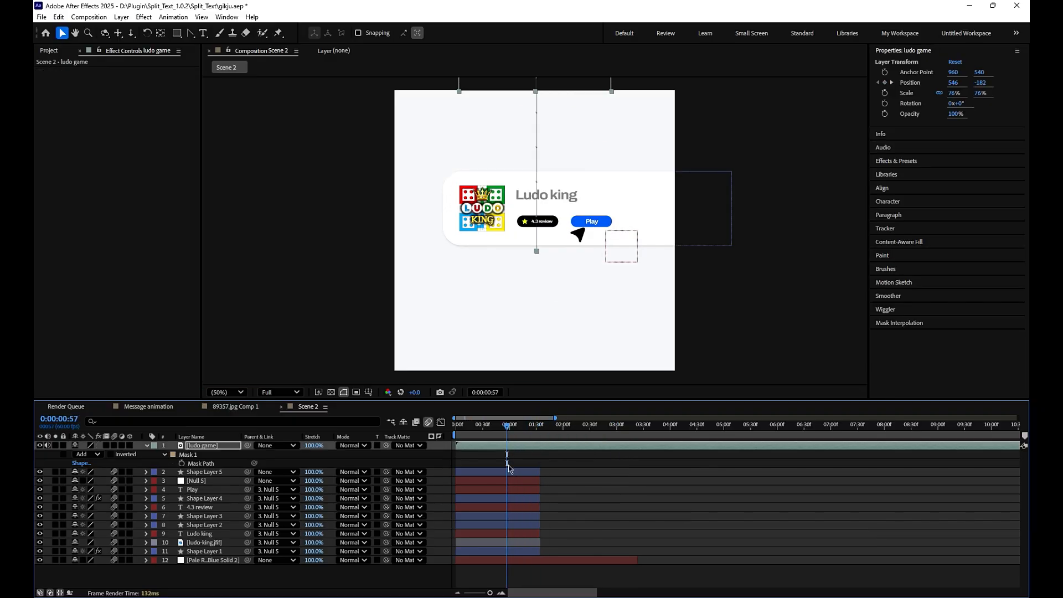
key("space")
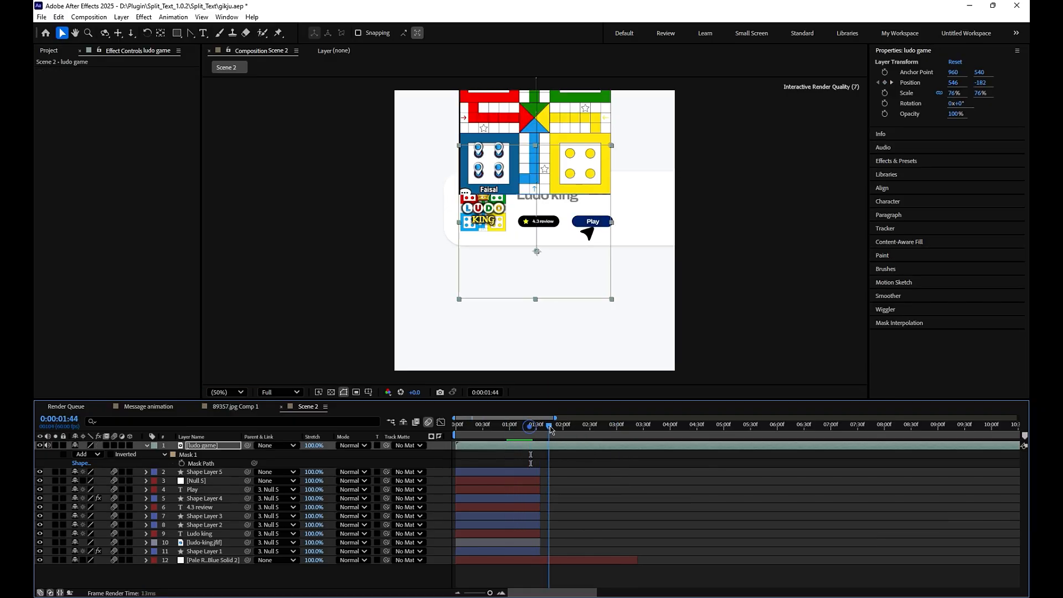
left_click(523, 442)
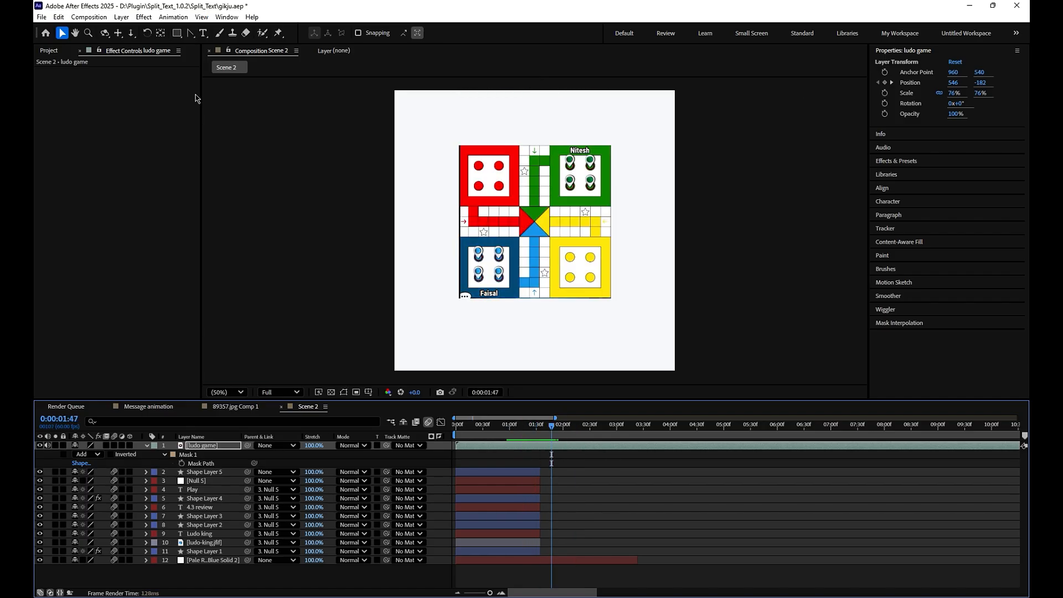
- Reapply the BOUNCr Overshoot+ expression to the ludo game's position and check the board's motion up to 0:00:01:52
left_click(221, 18)
left_click(288, 493)
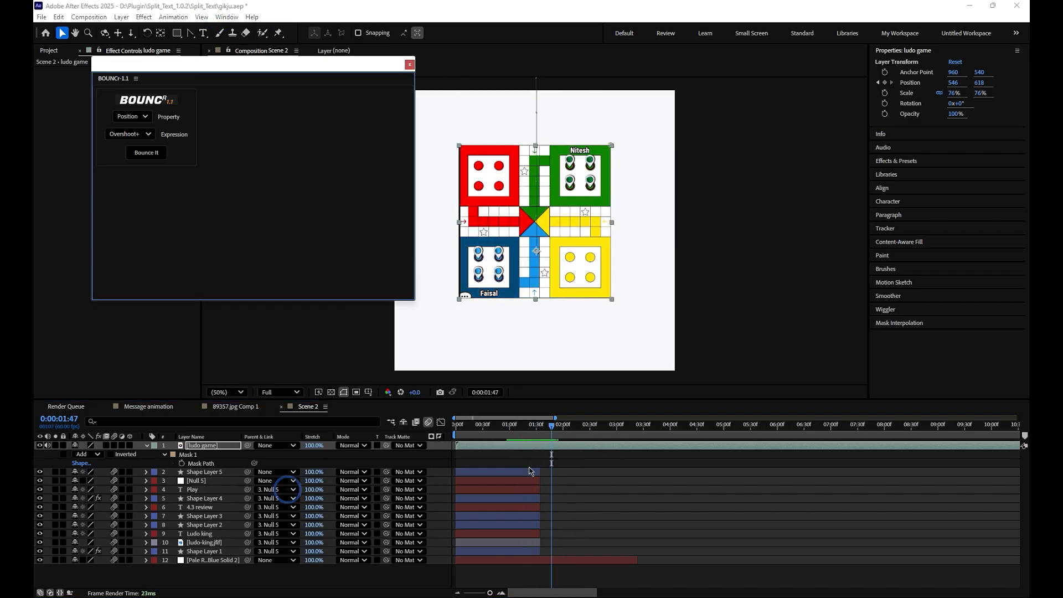
key("p")
left_click(146, 152)
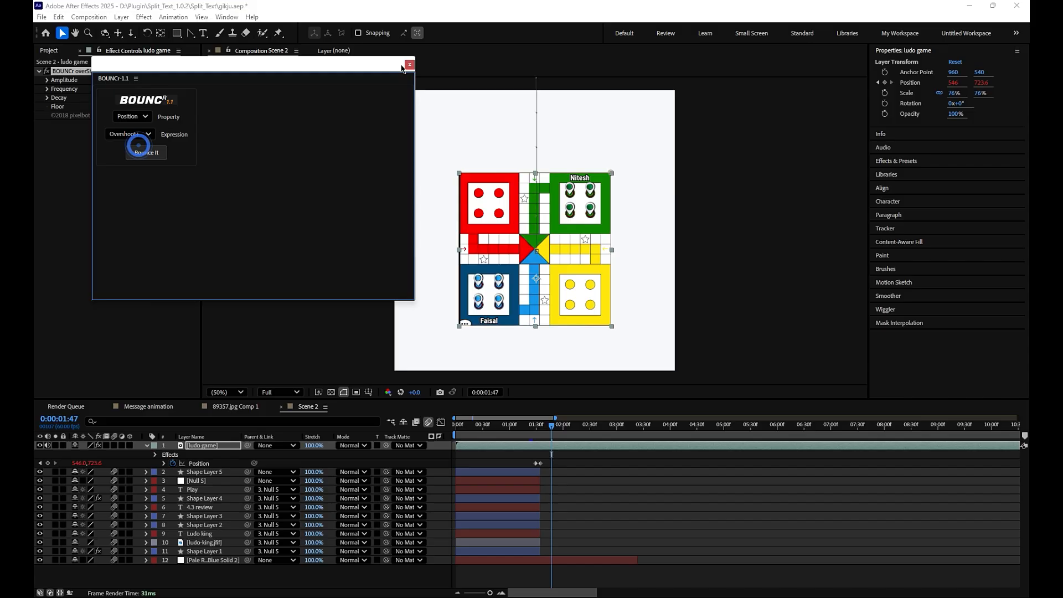
left_click(409, 65)
mouse_move(547, 430)
left_mouse_down()
mouse_move(536, 430)
mouse_move(556, 430)
left_mouse_up()
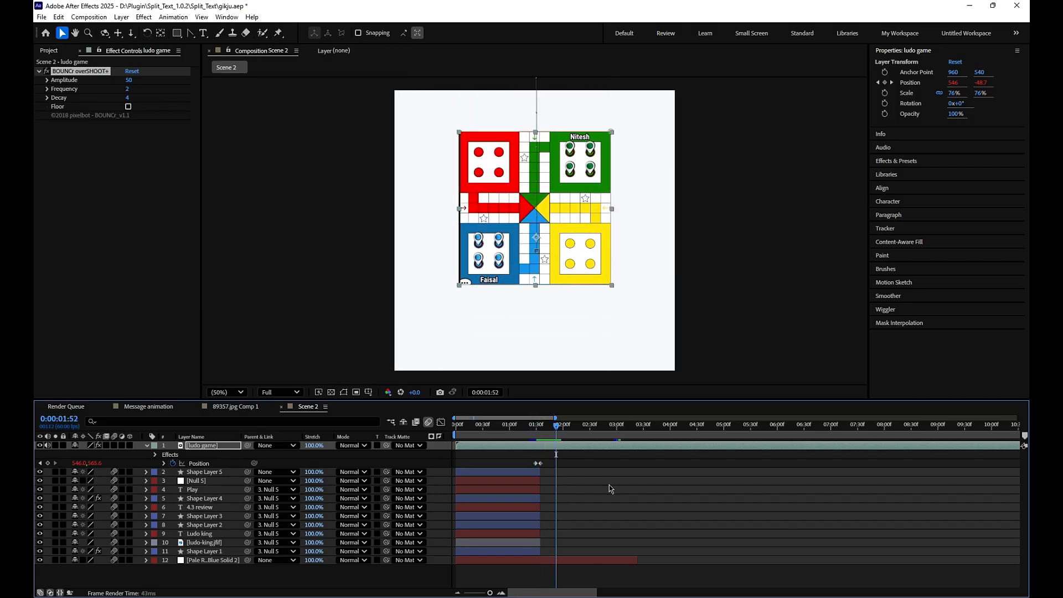
left_click(609, 484)
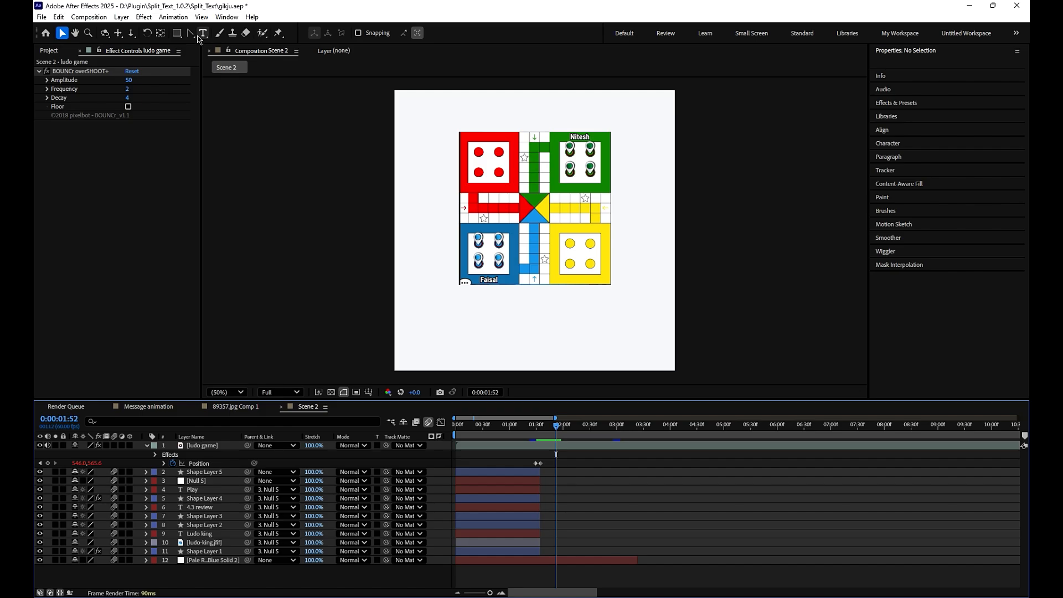
- Draw a star with an outer radius of about 230 over the upper part of the game board and set its points to 4
left_click(177, 33)
left_click(213, 81)
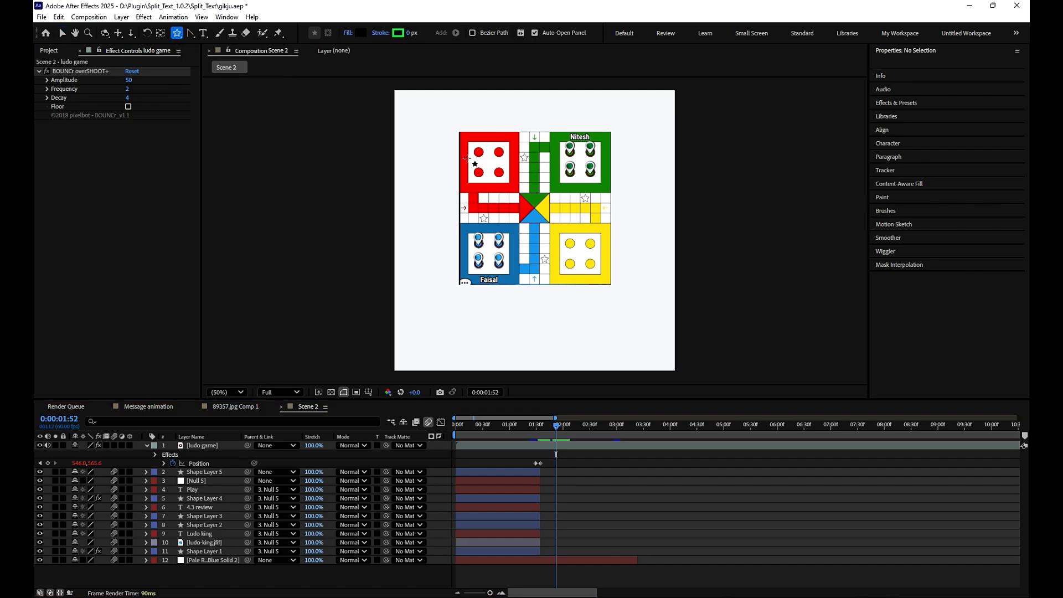
left_click_drag(506, 151, 506, 92)
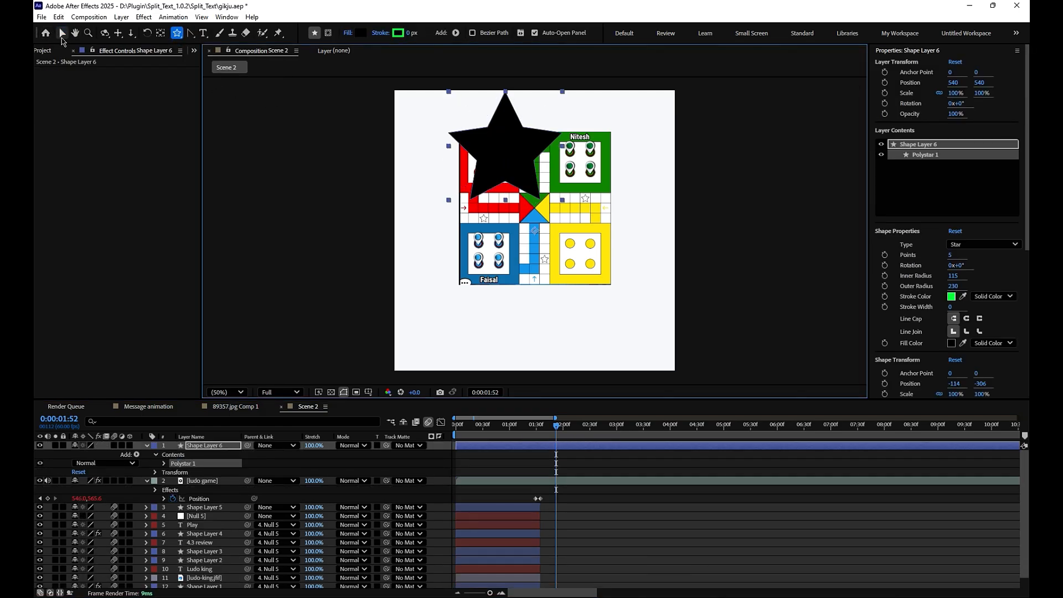
left_click(62, 34)
left_click(951, 254)
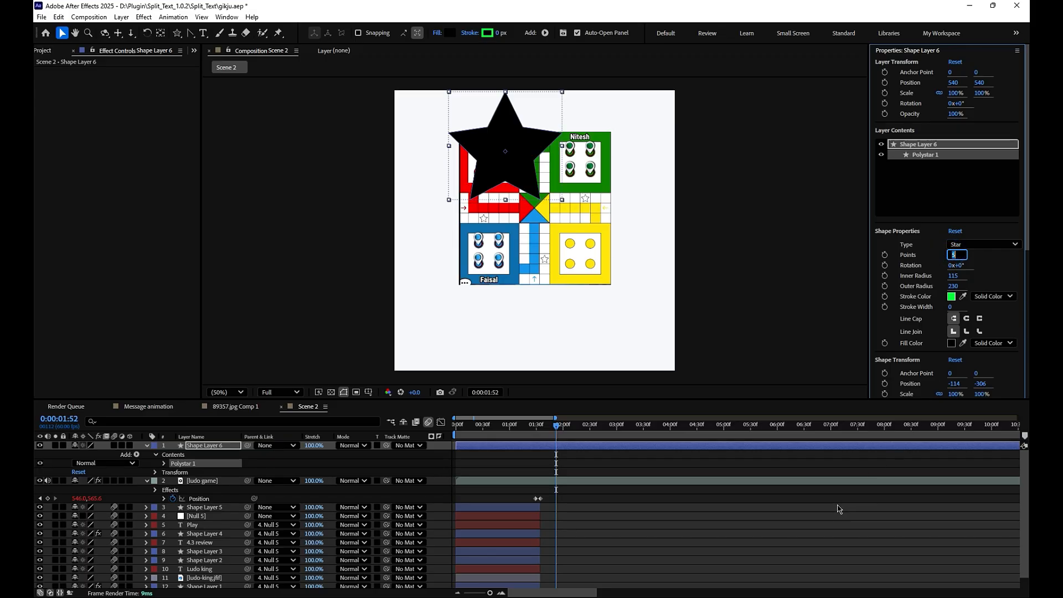
type("4")
left_click(806, 524)
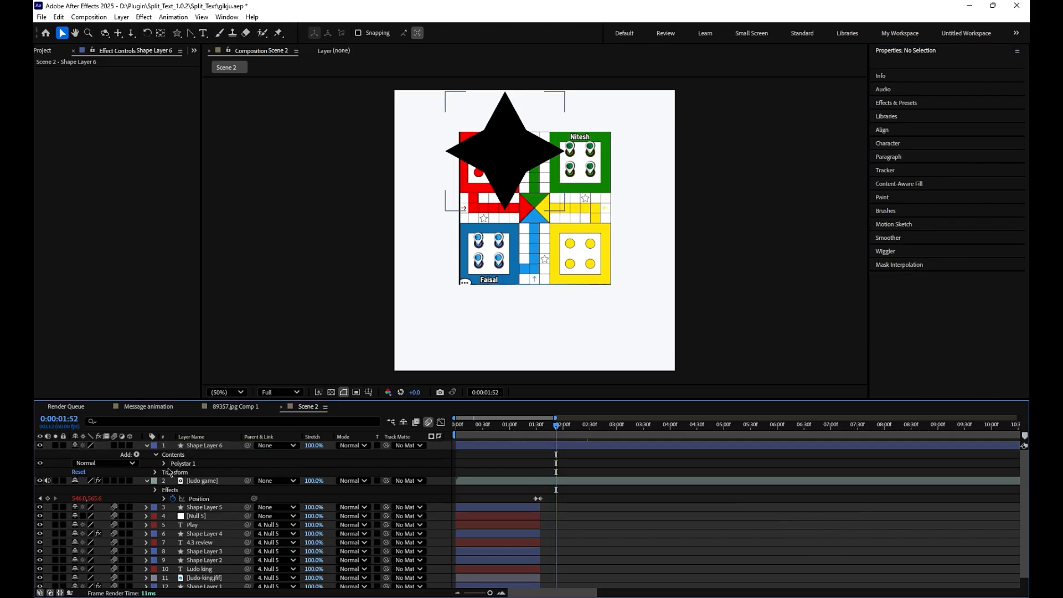
- Set the star's inner roundness to 285%, outer roundness to 9%, inner radius to 54 and outer radius to 246
left_click(164, 463)
left_click(173, 473)
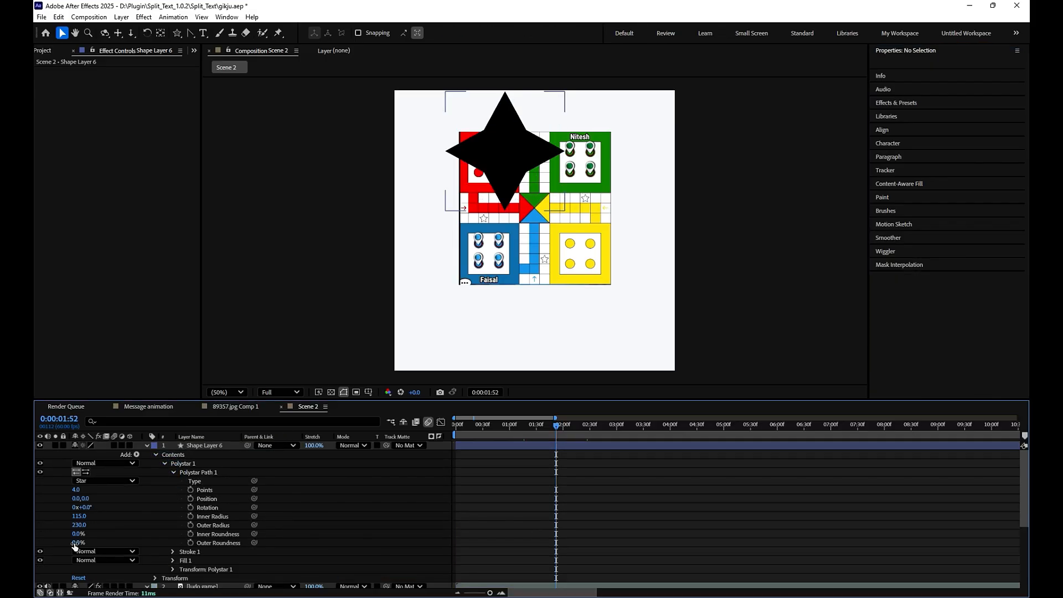
left_click_drag(83, 542, 236, 548)
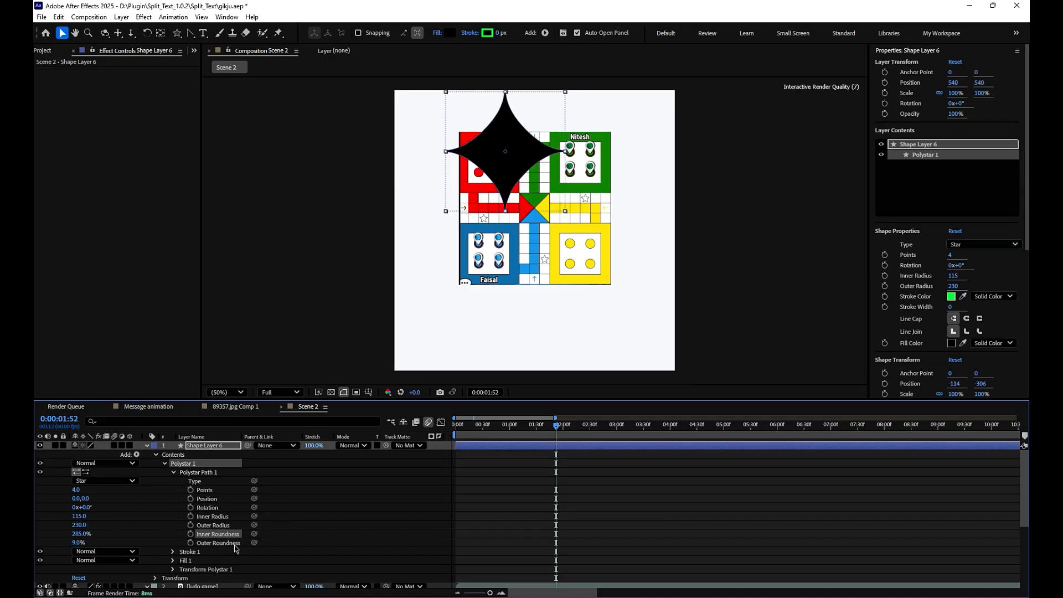
mouse_move(78, 525)
left_mouse_down()
mouse_move(97, 521)
mouse_move(58, 536)
mouse_move(67, 529)
left_mouse_up()
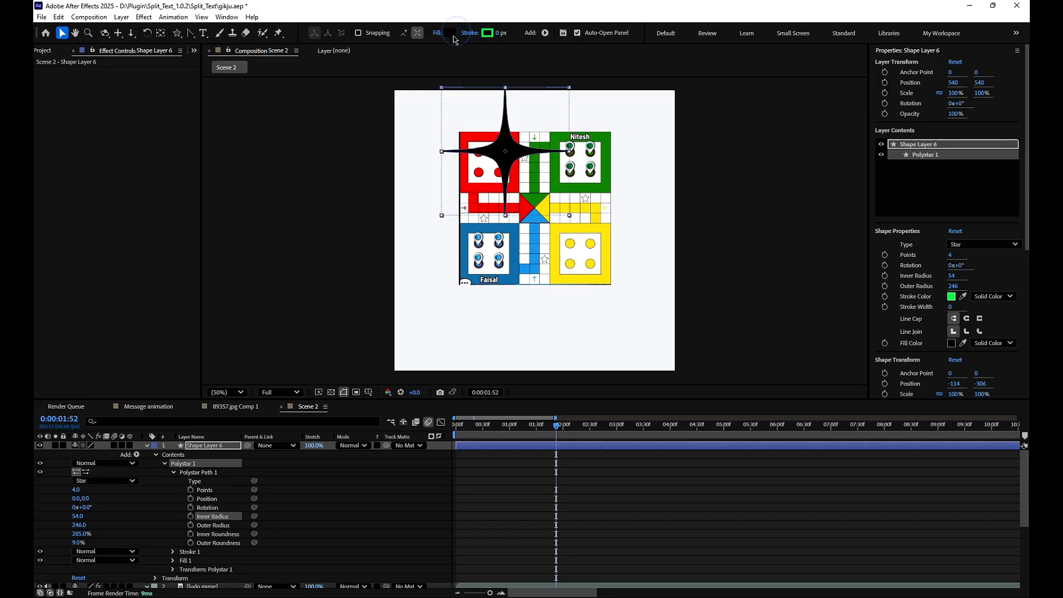
- Change the star's fill colour to bright green (00FF48)
left_click(451, 33)
left_click_drag(562, 266, 565, 325)
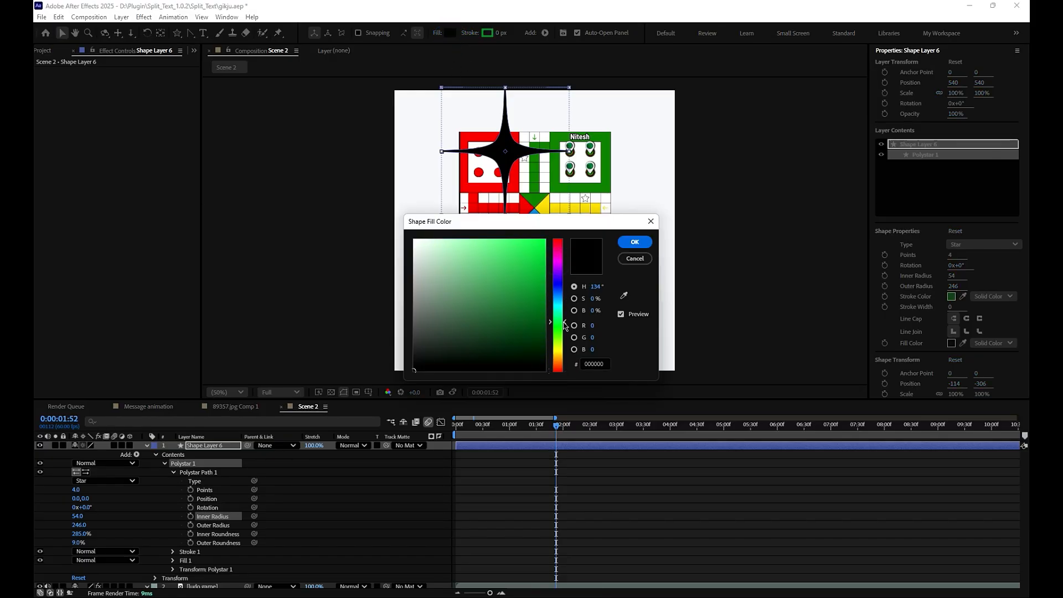
left_click_drag(537, 227, 569, 197)
left_click_drag(569, 238, 580, 207)
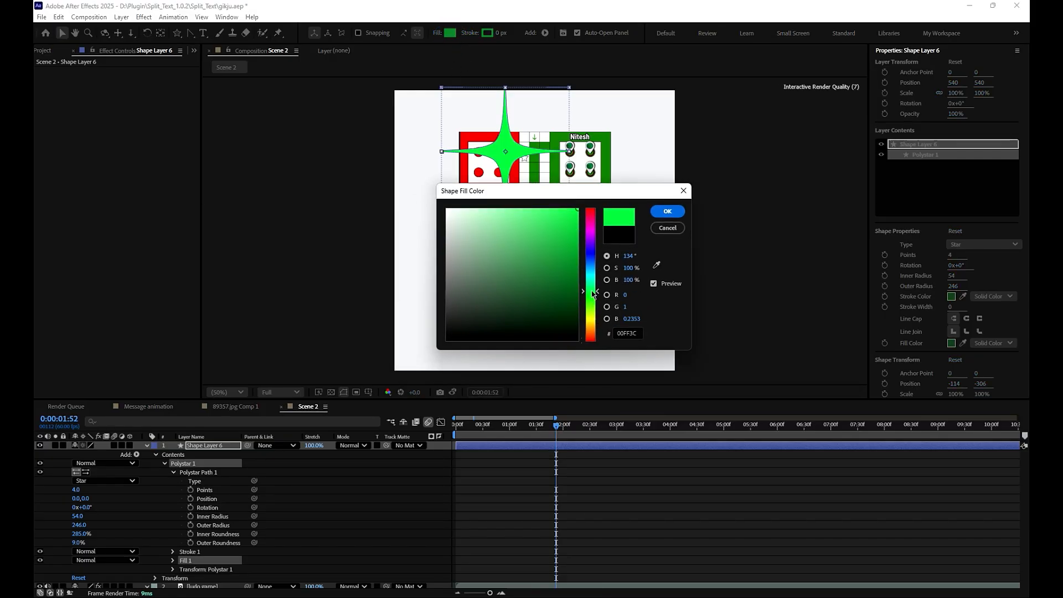
left_click_drag(594, 295, 619, 176)
left_click_drag(595, 242, 593, 292)
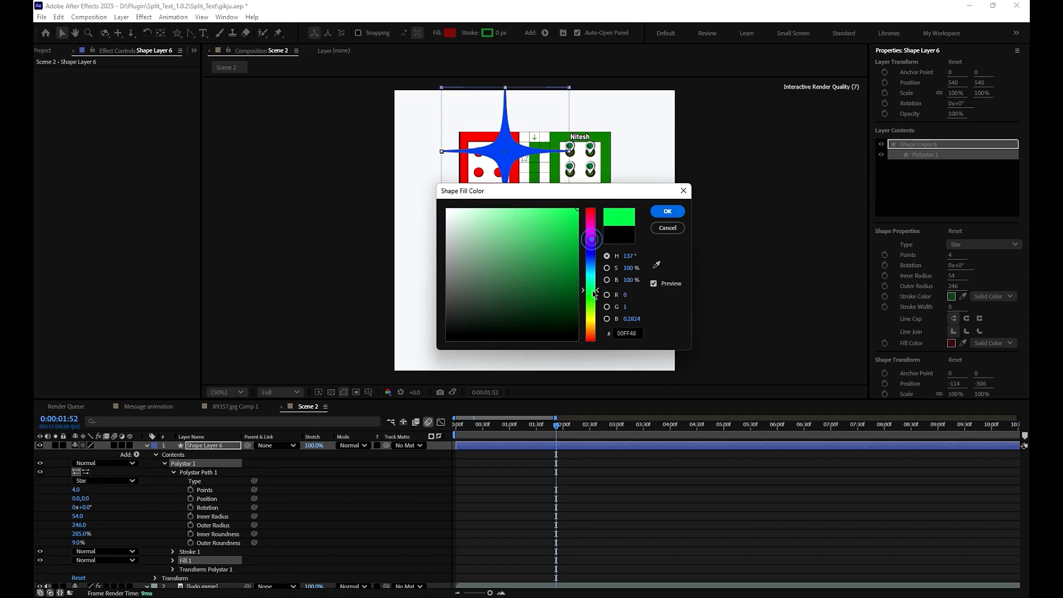
left_click(660, 215)
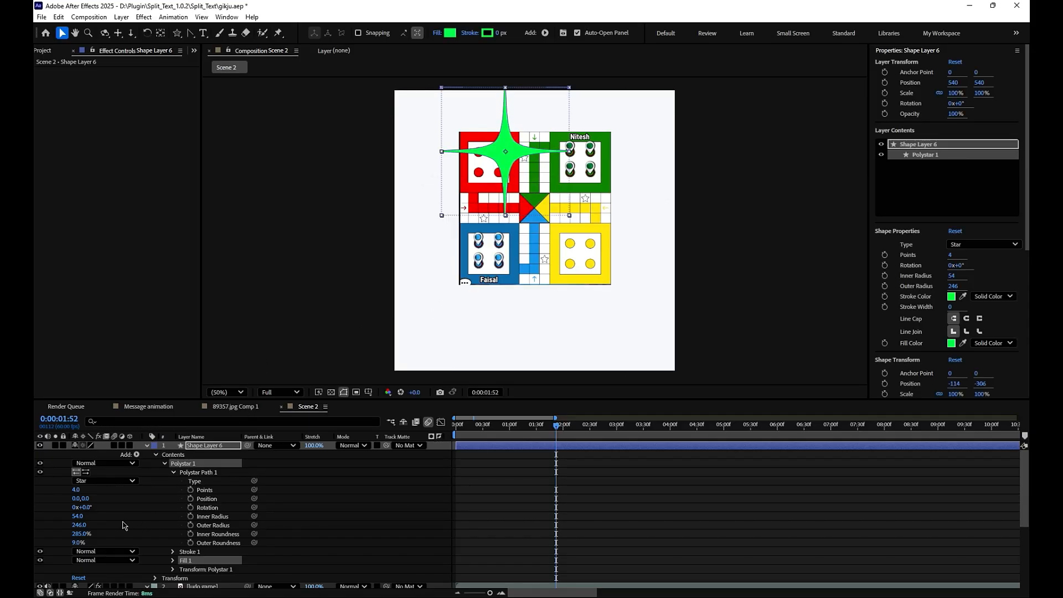
- Set the green star's inner radius to 88 and clear the selection
left_click_drag(77, 516, 95, 517)
left_click(521, 498)
left_click(519, 162)
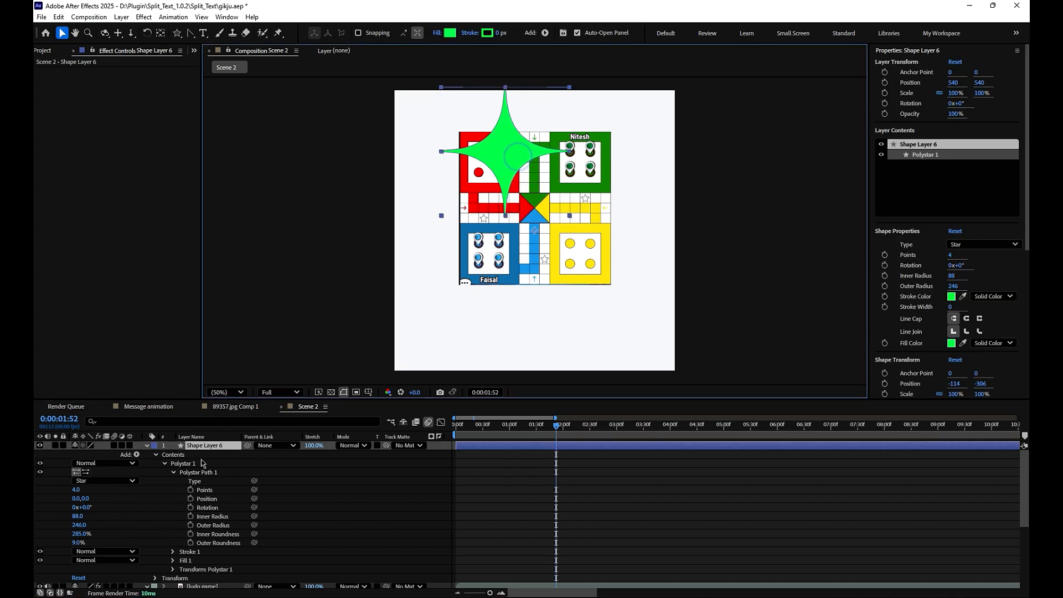
left_click(582, 509)
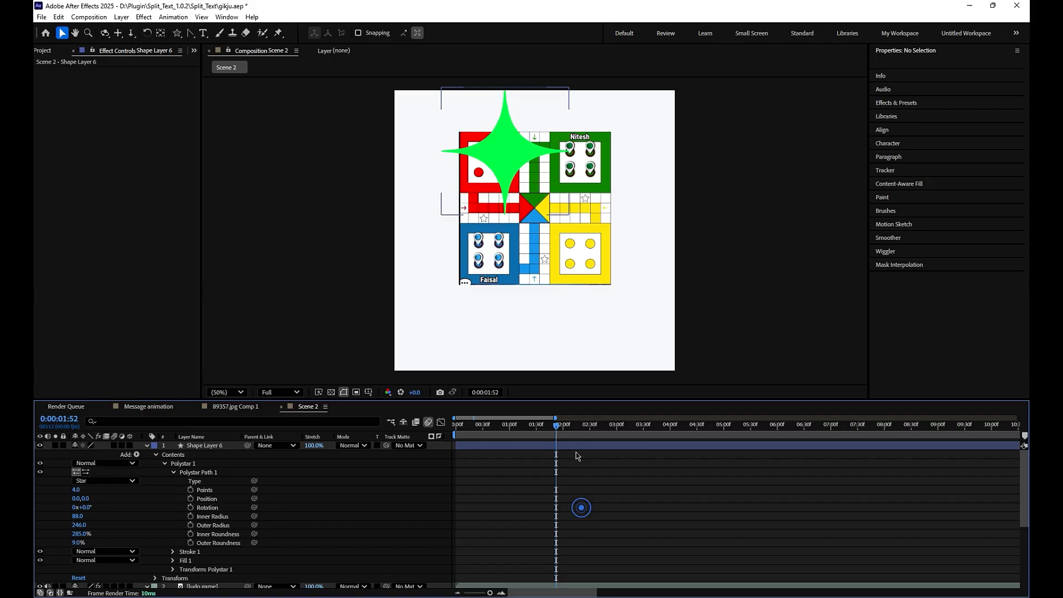
- Start position and rotation keyframes for the star at 0:00:02:21 and move it beyond the canvas's upper-right corner, to position 1356, 212
left_click(574, 445)
left_click(582, 463)
left_click(486, 446)
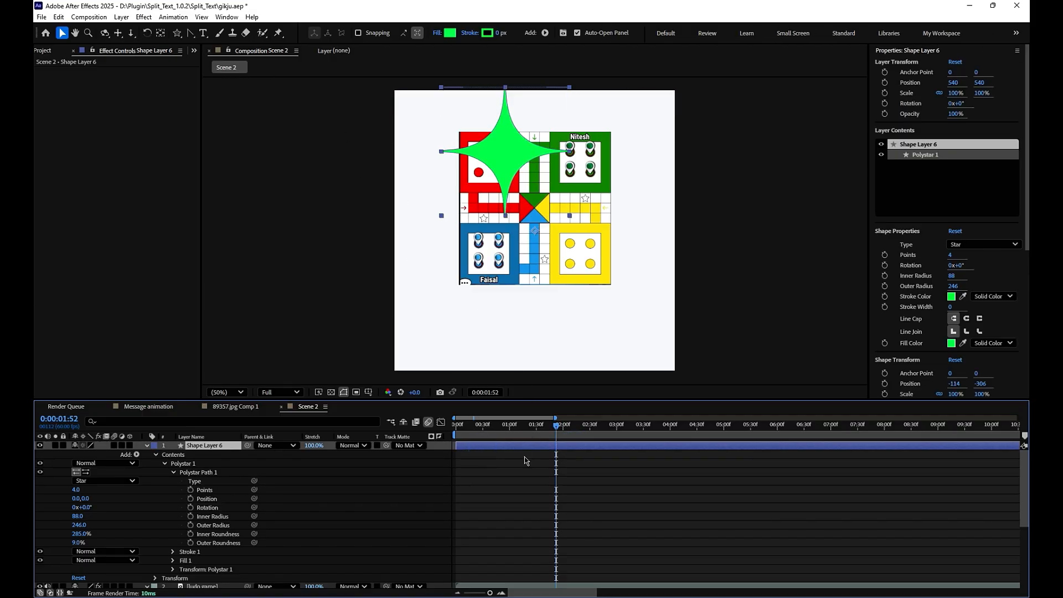
key("p")
key("shift+r")
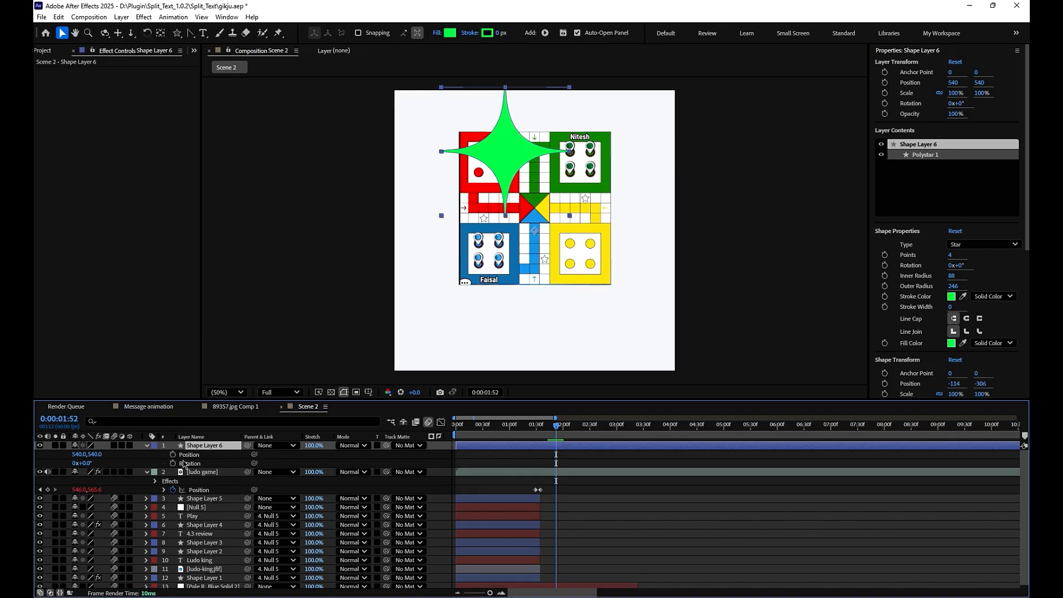
left_click_drag(466, 431, 581, 430)
left_click(173, 455)
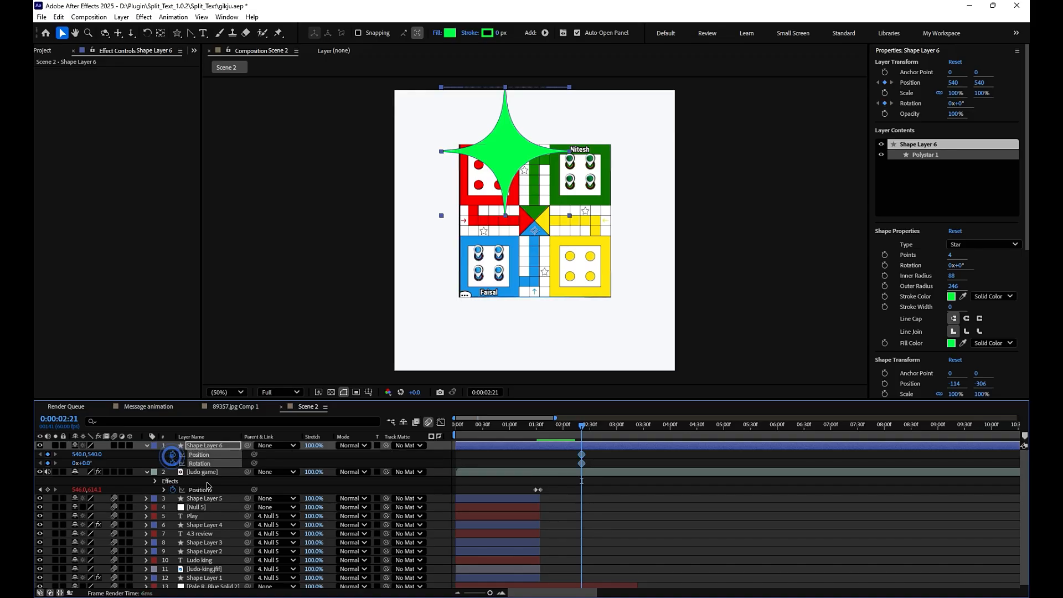
left_click_drag(507, 150, 733, 60)
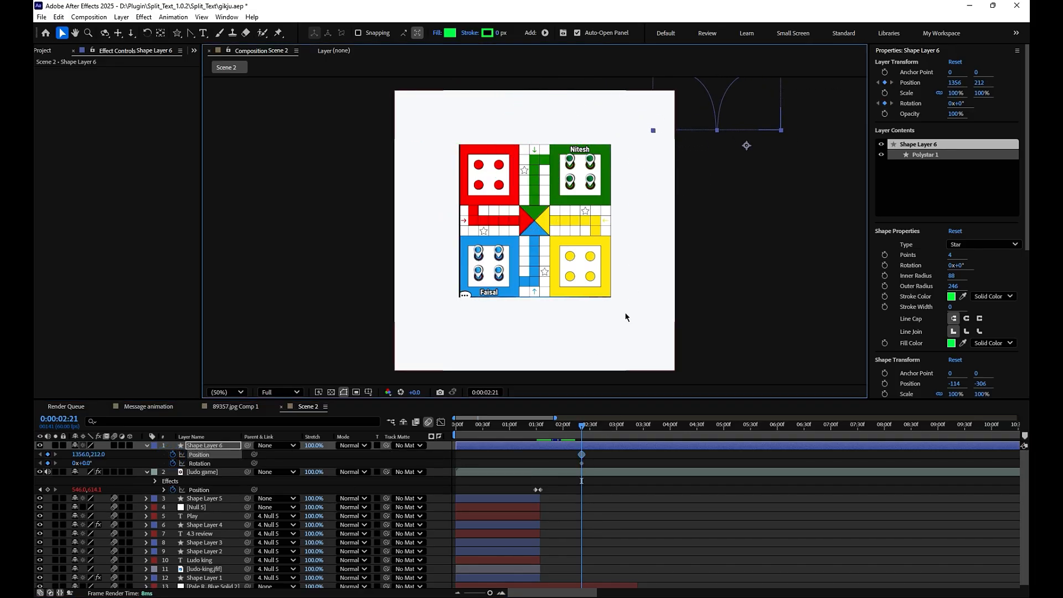
- Try to give the star one full rotation at 0:00:02:47 and move it past the canvas's lower-left corner
left_click_drag(581, 437, 605, 435)
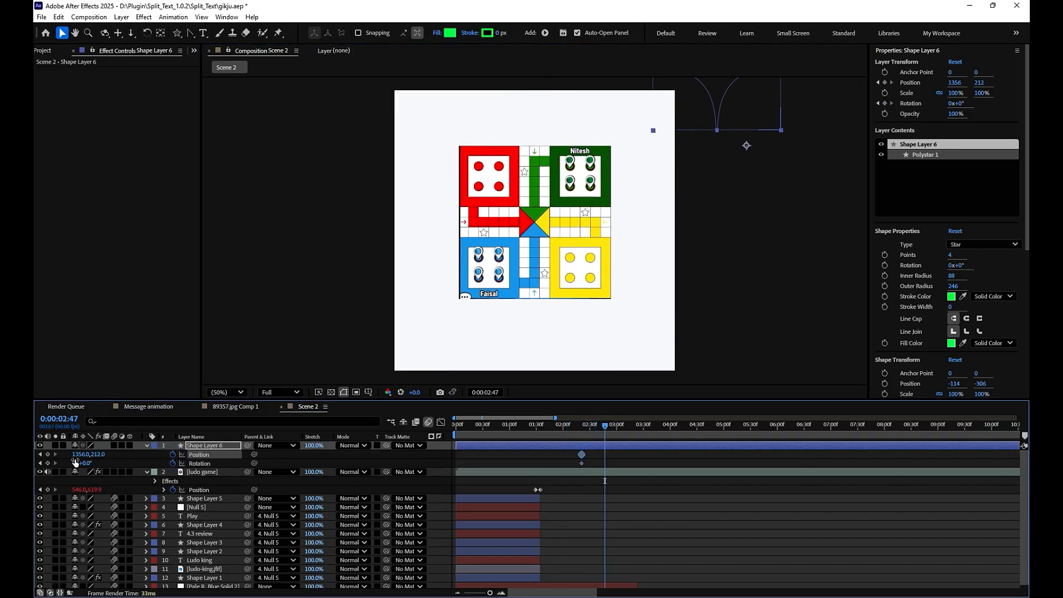
left_click(657, 462)
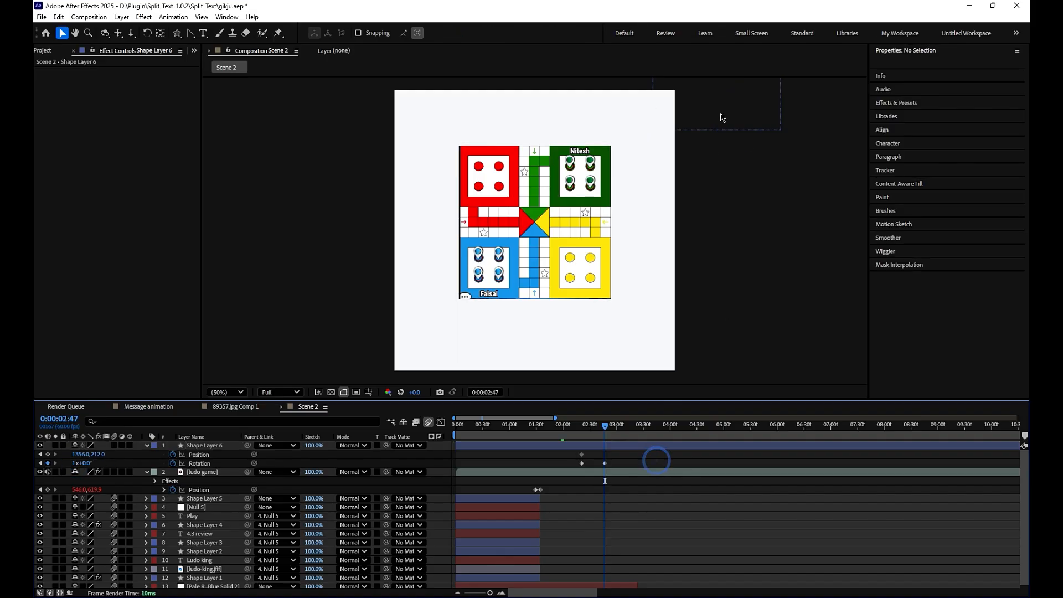
left_click_drag(726, 104, 350, 423)
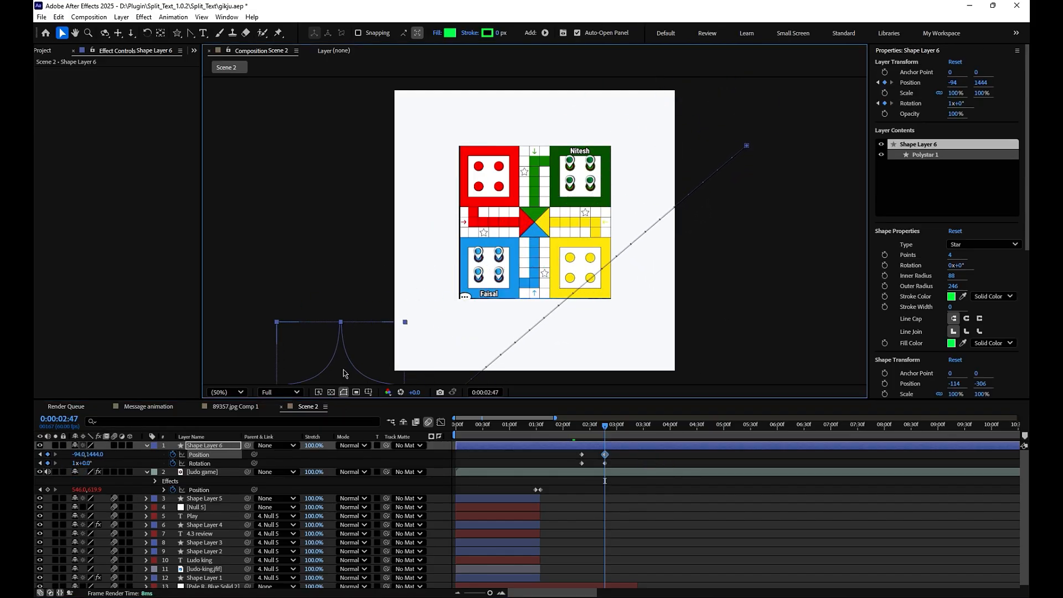
left_click_drag(343, 373, 331, 359)
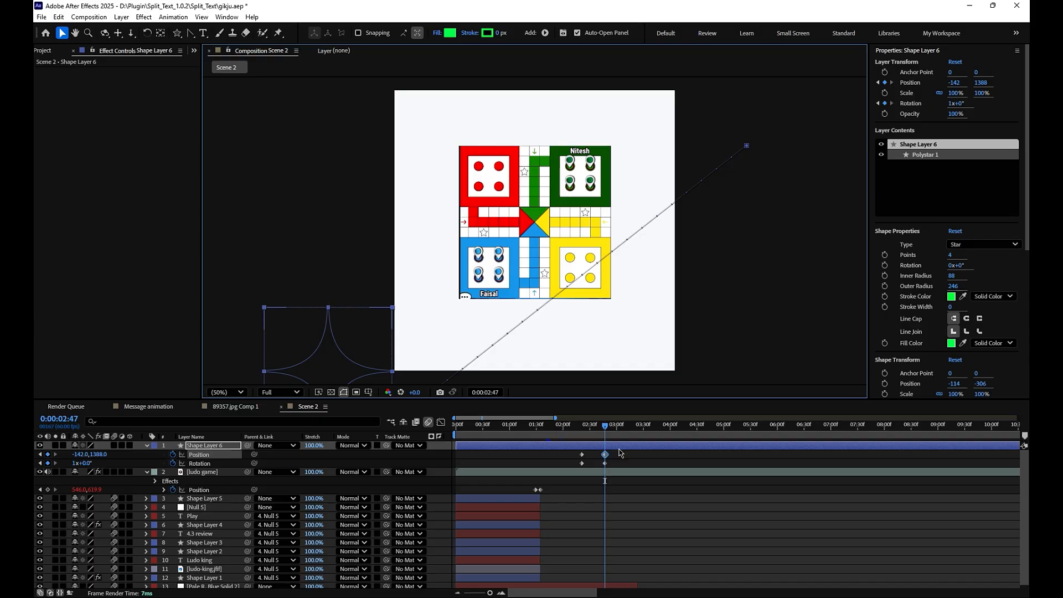
key("ctrl+z")
key("ctrl+z")
key("ctrl+z")
- Centre the star layer's anchor point on its shape and set its rotation to one full turn at 0:00:02:47
left_click(161, 32)
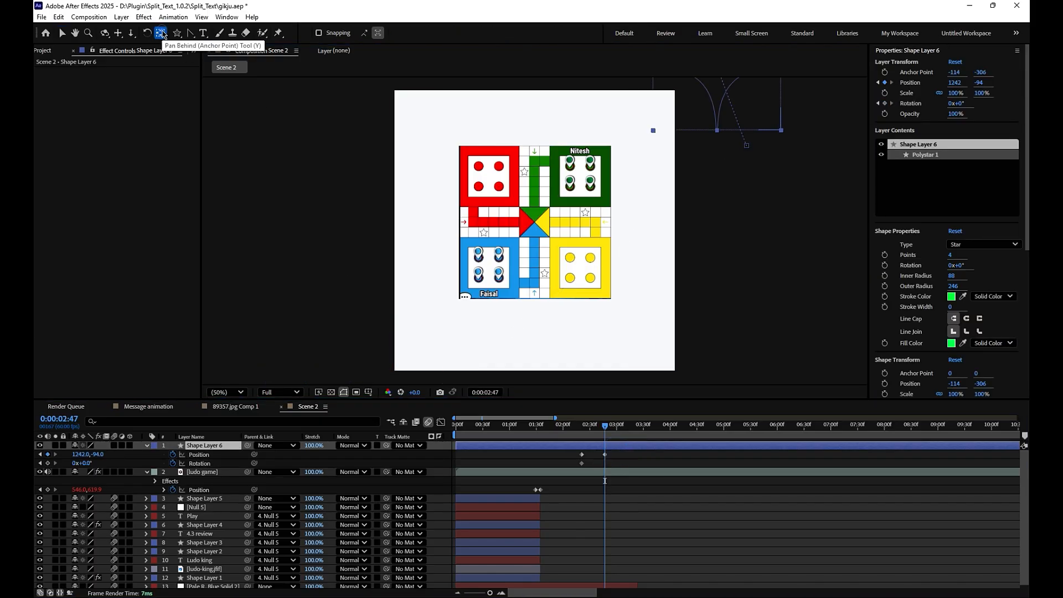
left_click(61, 33)
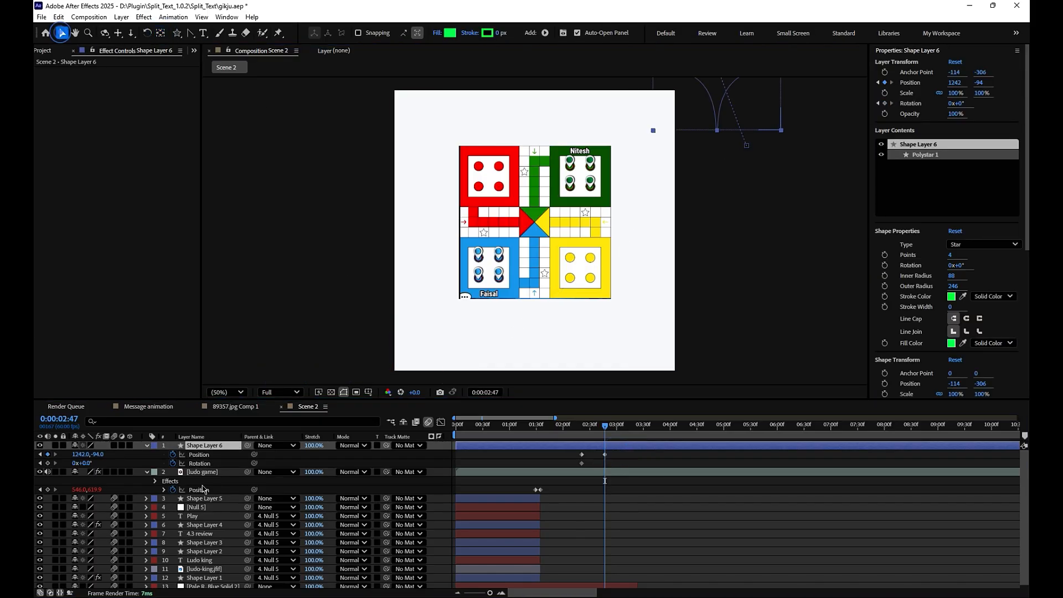
left_click(77, 465)
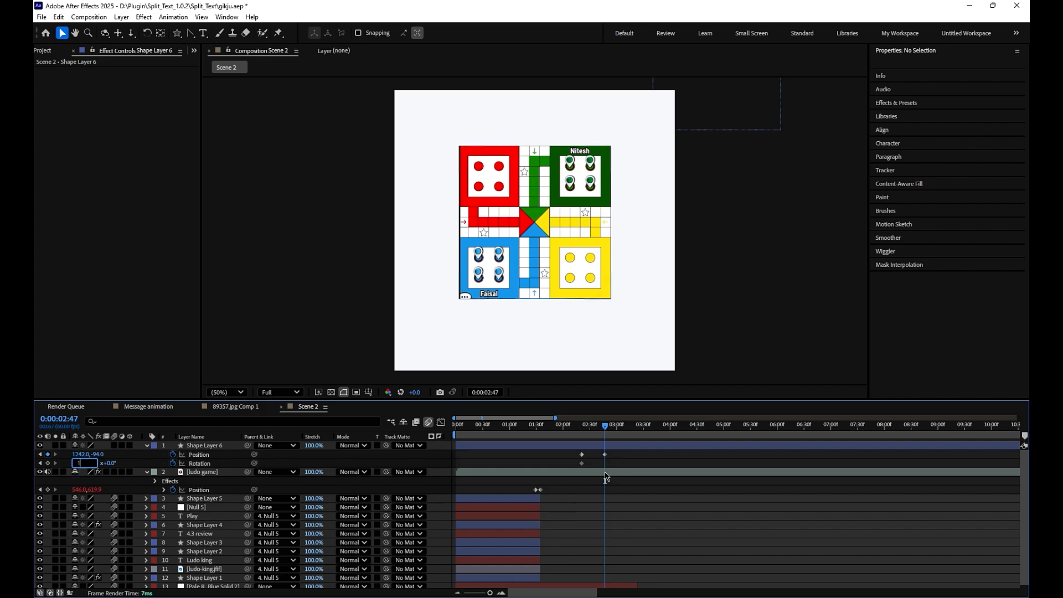
left_click(650, 448)
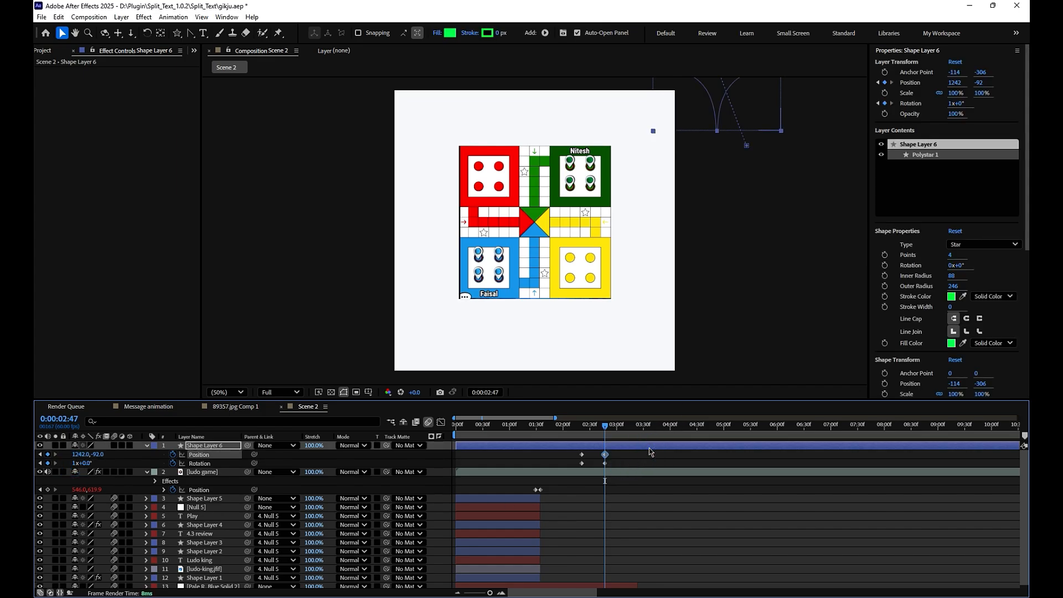
- Move the star past the canvas's lower-left corner for its position keyframe at 0:00:02:47
key("shift+Down")
key("shift+Down")
key("shift+Down")
key("shift+Down")
key("shift+Down")
key("shift+Down")
key("shift+Down")
key("shift+Down")
key("shift+Down")
key("shift+Down")
key("shift+Down")
key("shift+Down")
key("shift+Down")
key("shift+Down")
key("shift+Down")
key("shift+Down")
key("shift+Down")
key("shift+Down")
key("shift+Down")
key("shift+Down")
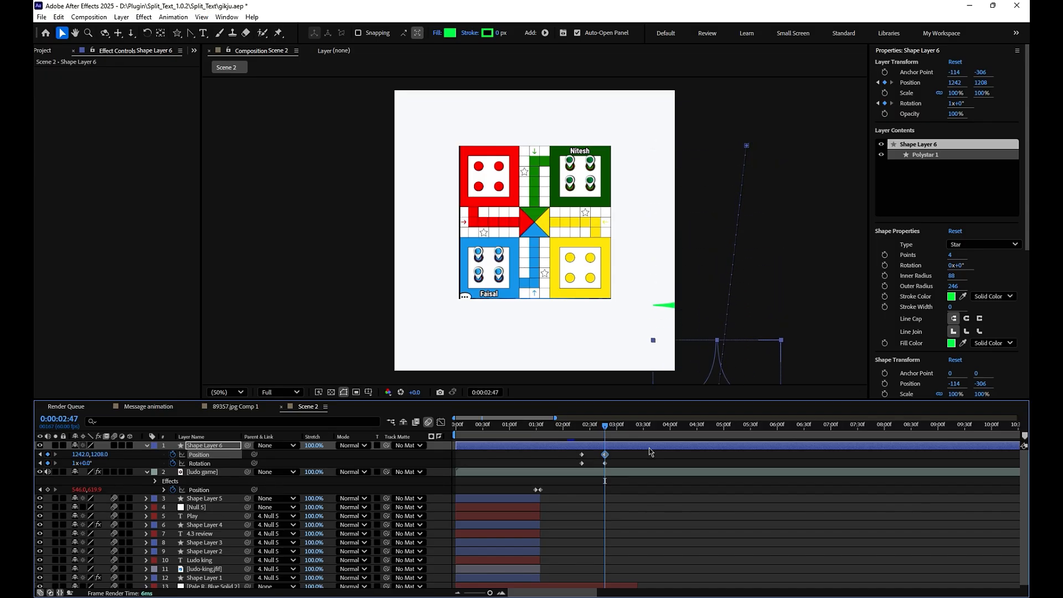
key("shift+Left")
key("shift+Left")
key("shift+Left")
key("shift+Left")
key("shift+Left")
key("shift+Left")
key("shift+Left")
key("shift+Left")
key("shift+Left")
key("shift+Left")
key("shift+Left")
key("shift+Left")
key("shift+Left")
key("shift+Left")
key("shift+Left")
key("shift+Left")
key("shift+Left")
key("shift+Left")
key("shift+Left")
key("shift+Left")
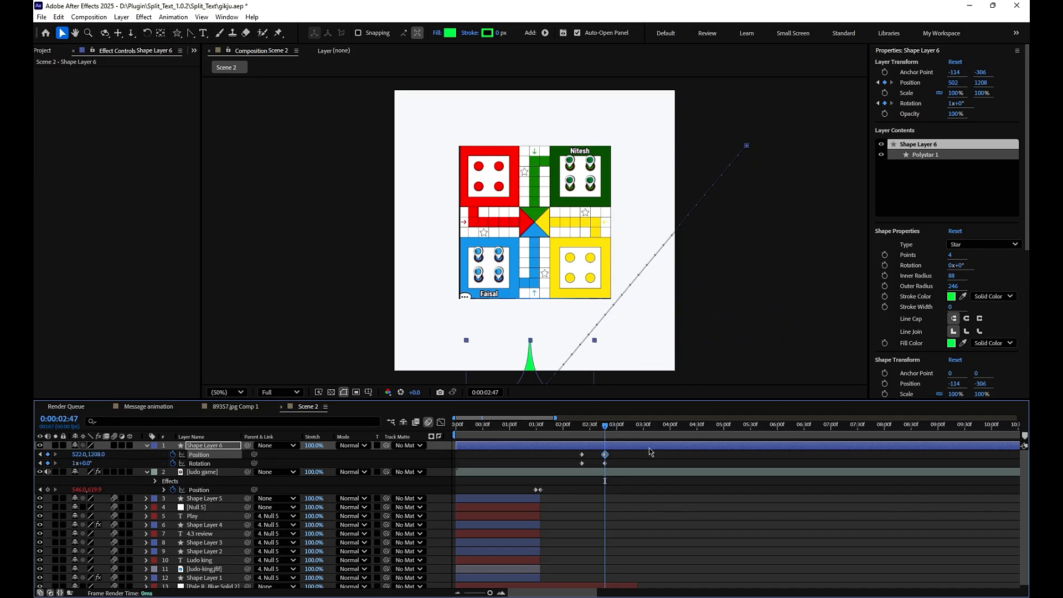
key("shift+Left")
key("shift+Left")
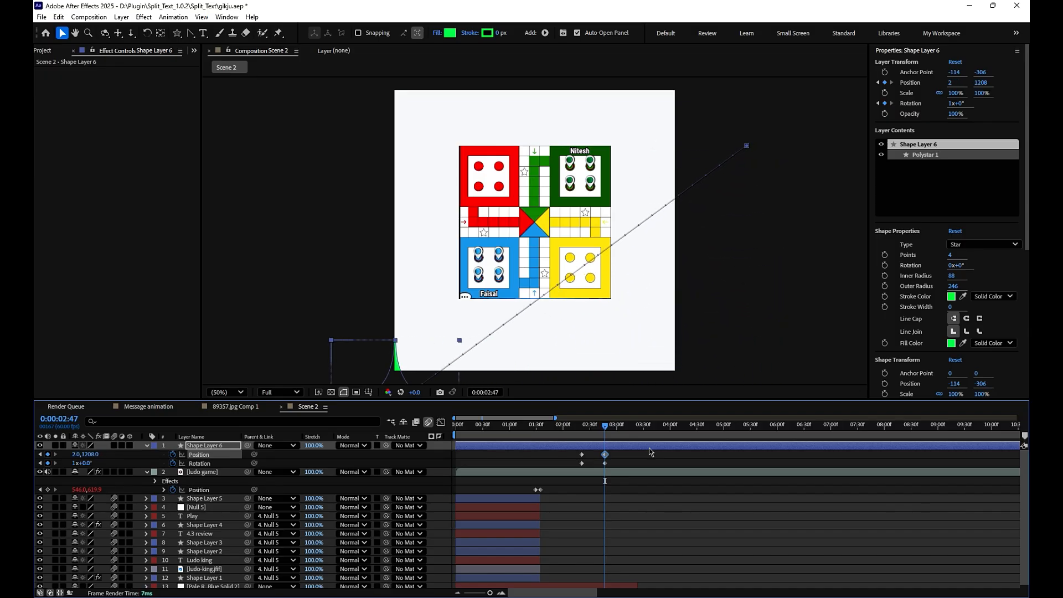
key("shift+Down")
key("shift+Down")
key("shift+Down")
key("shift+Down")
key("shift+Down")
key("shift+Down")
key("shift+Down")
key("shift+Down")
key("shift+Down")
key("shift+Down")
key("shift+Down")
key("shift+Down")
- Change the star's starting position at 0:00:02:21 to 1154, -128 and preview its motion
left_click_drag(599, 426, 613, 454)
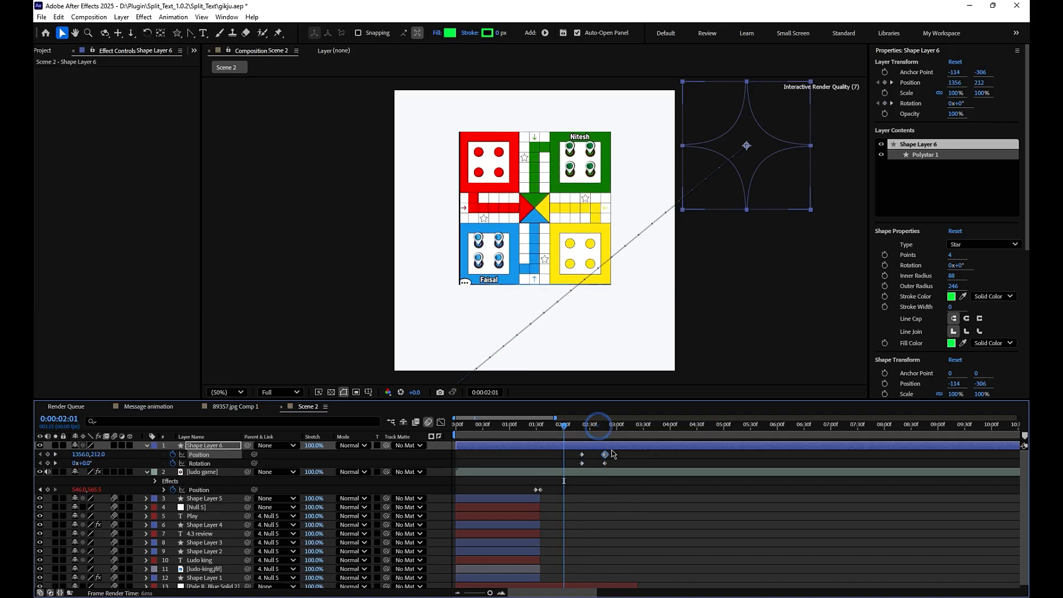
left_click_drag(565, 430, 582, 436)
key("shift+Up")
key("shift+Up")
key("shift+Up")
key("shift+Up")
key("shift+Up")
key("shift+Up")
key("shift+Up")
key("shift+Up")
key("shift+Up")
key("shift+Up")
key("shift+Up")
key("shift+Up")
key("shift+Up")
key("shift+Up")
key("shift+Up")
key("shift+Up")
key("shift+Up")
key("shift+Up")
key("shift+Up")
key("shift+Up")
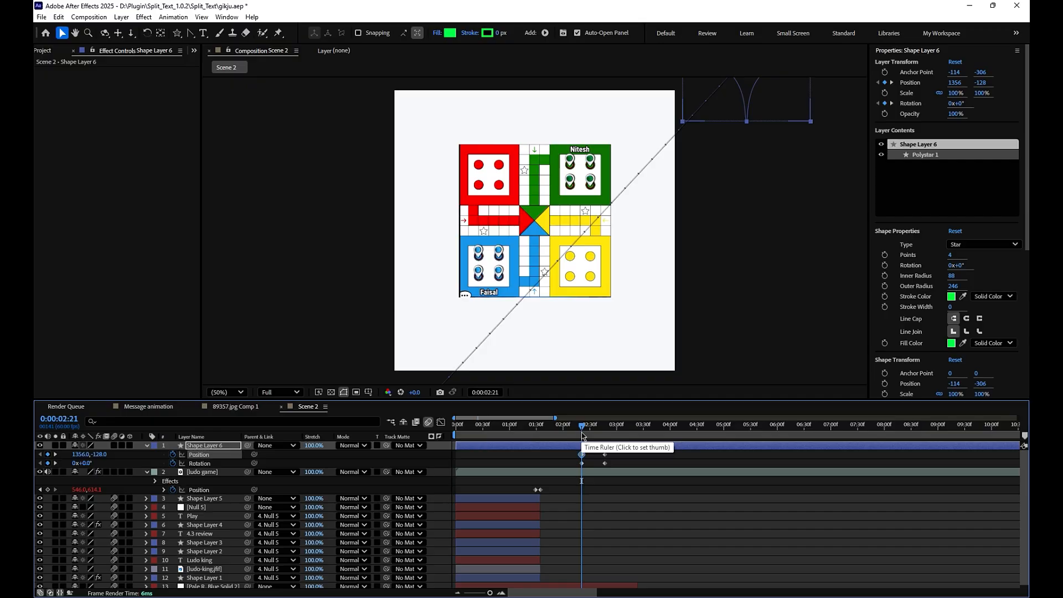
key("shift+Left")
key("shift+Left")
key("shift+Left")
key("shift+Left")
key("shift+Left")
key("shift+Left")
key("shift+Left")
key("shift+Left")
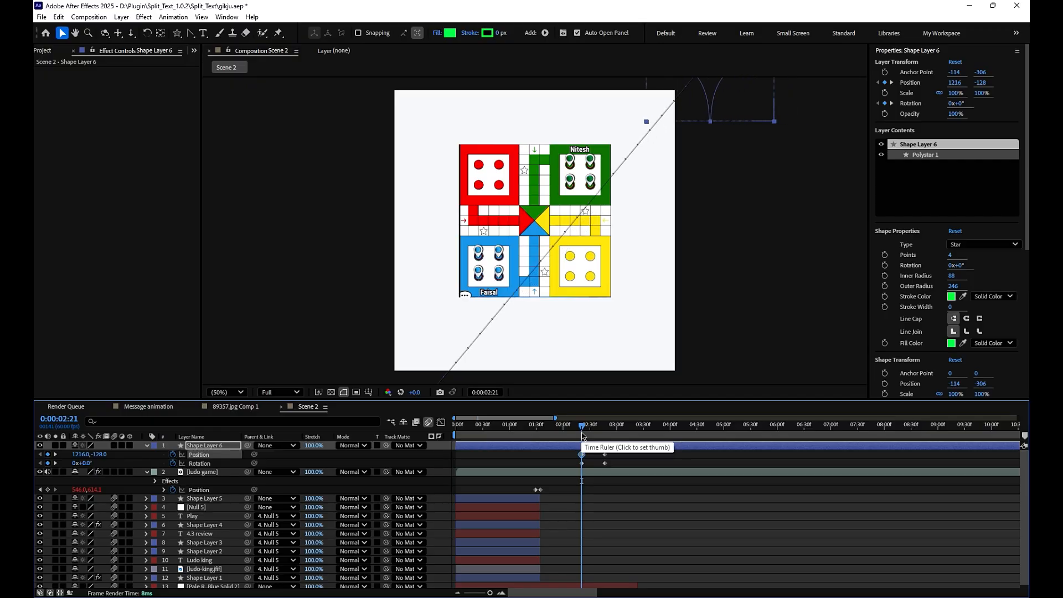
key("Left")
key("shift+Left")
key("shift+Left")
key("space")
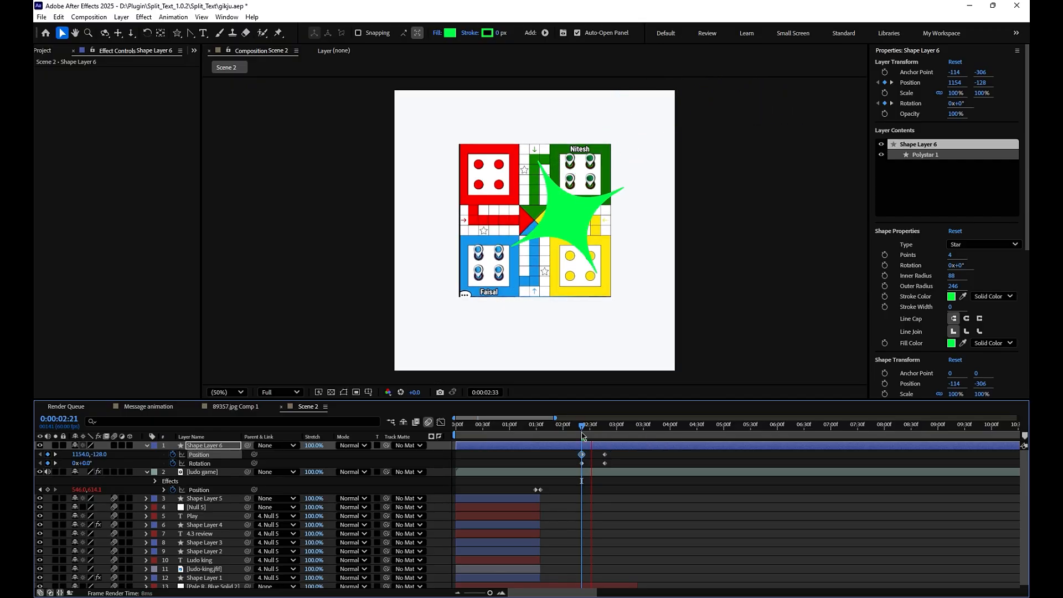
key("space")
- Easy-ease the star's position and rotation keyframes, reshape their speed curves into a fast start with a long slowdown, and preview the motion
left_click_drag(622, 449, 572, 466)
key("F9")
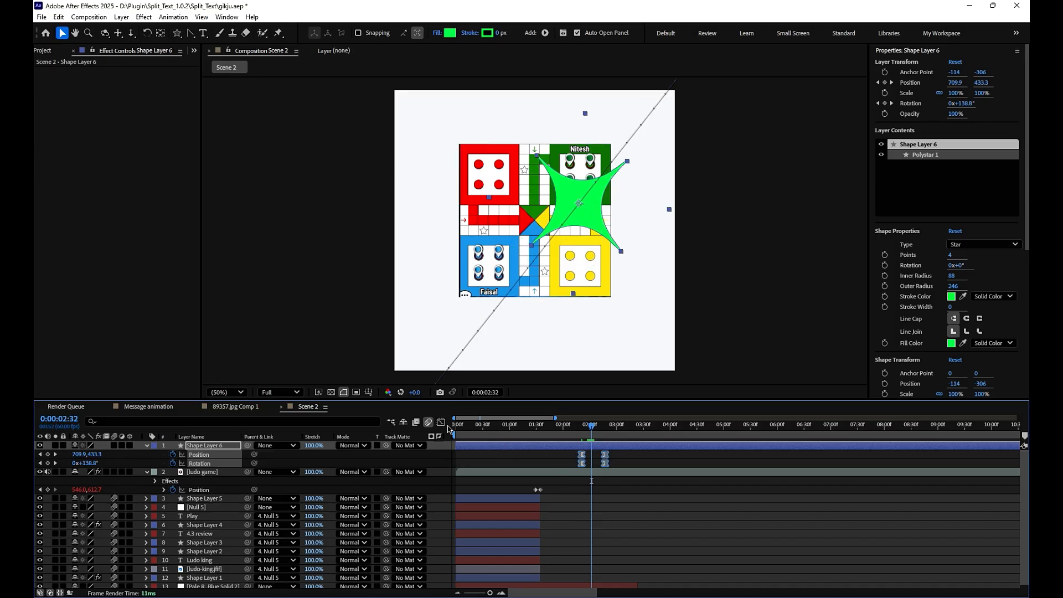
left_click(442, 422)
left_click(680, 486)
left_click(719, 582)
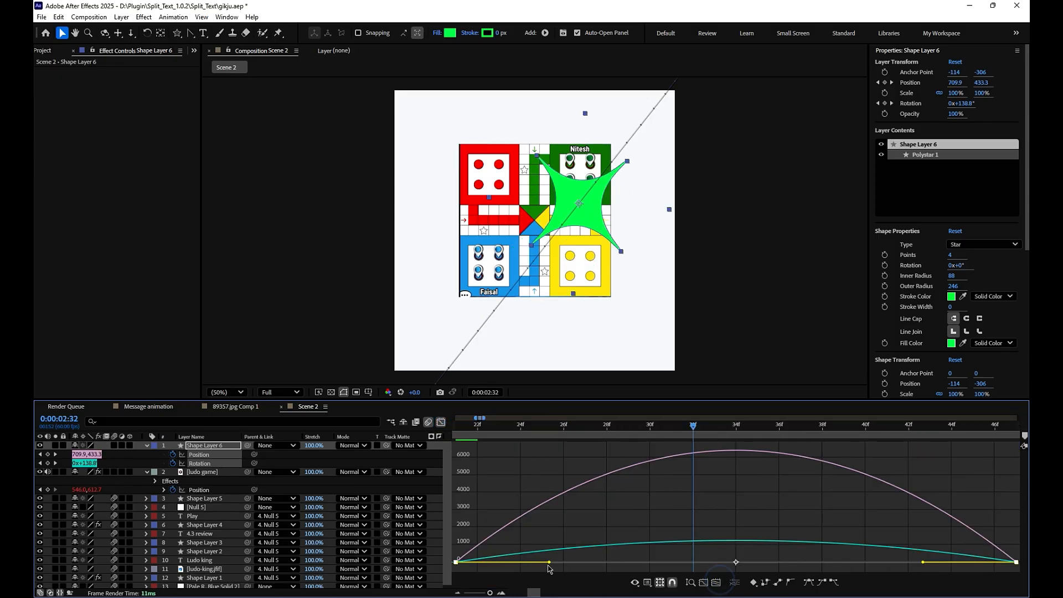
left_click_drag(551, 562, 457, 563)
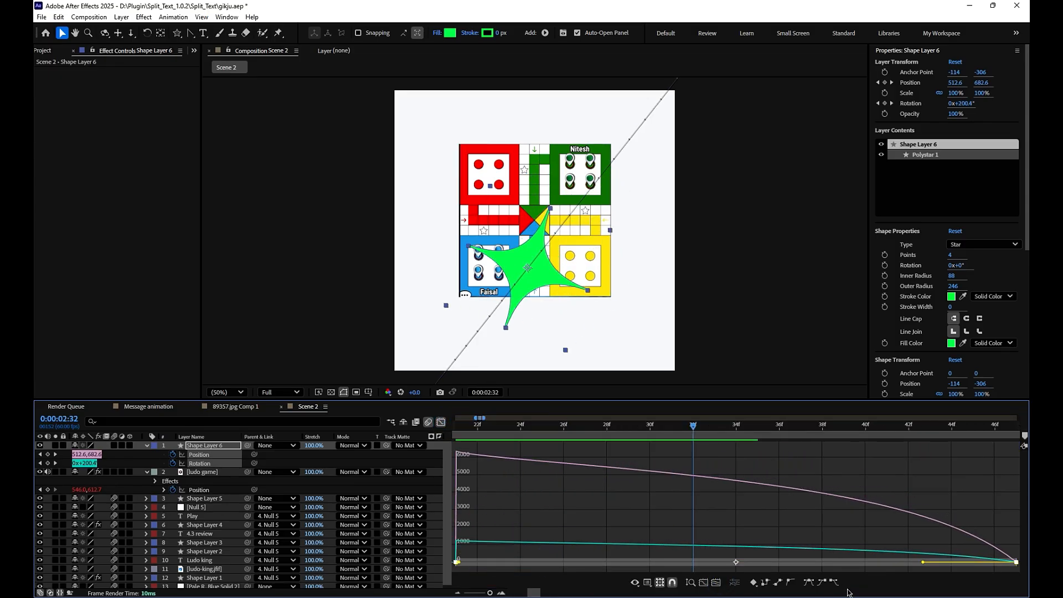
left_click_drag(928, 565, 701, 563)
left_click_drag(611, 431, 584, 457)
key("space")
left_click(441, 422)
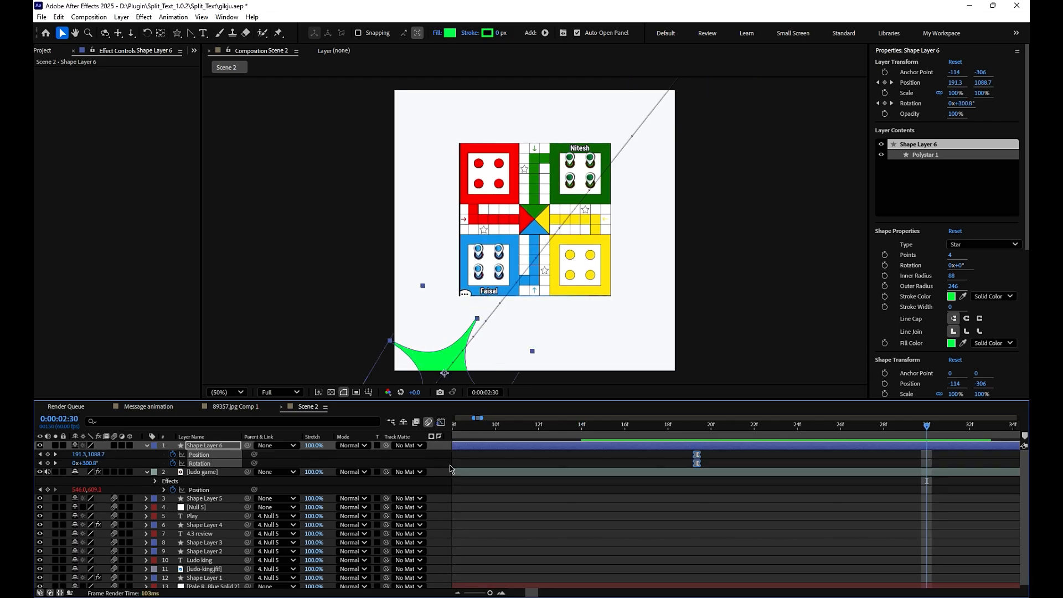
- Delay the star's final position and rotation keyframes to about 0:00:03:08 and preview the slower motion
left_click_drag(481, 594, 481, 593)
left_click_drag(789, 467, 817, 455)
left_click_drag(736, 425, 705, 437)
key("space")
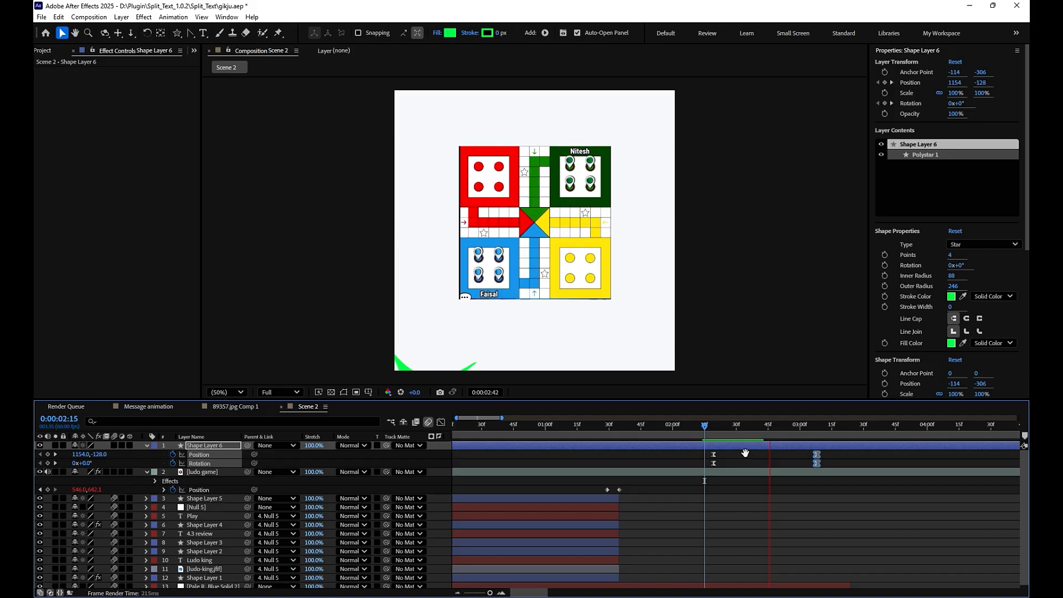
- Scale the star to 155% and shift its final position farther beyond the canvas's lower-left corner
key("s")
left_click_drag(99, 455, 126, 444)
key("p")
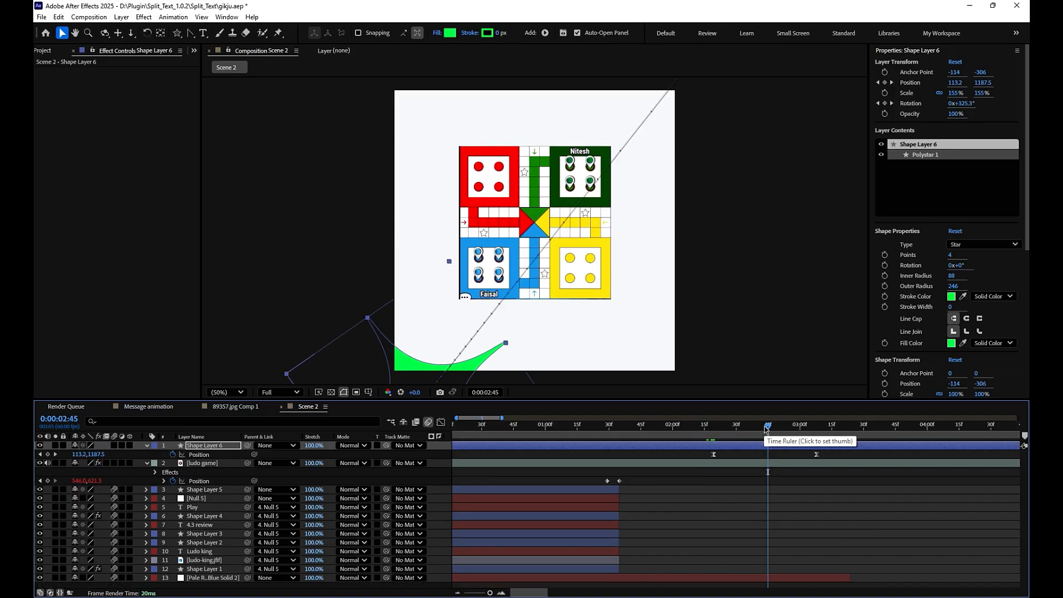
left_click_drag(768, 425, 816, 418)
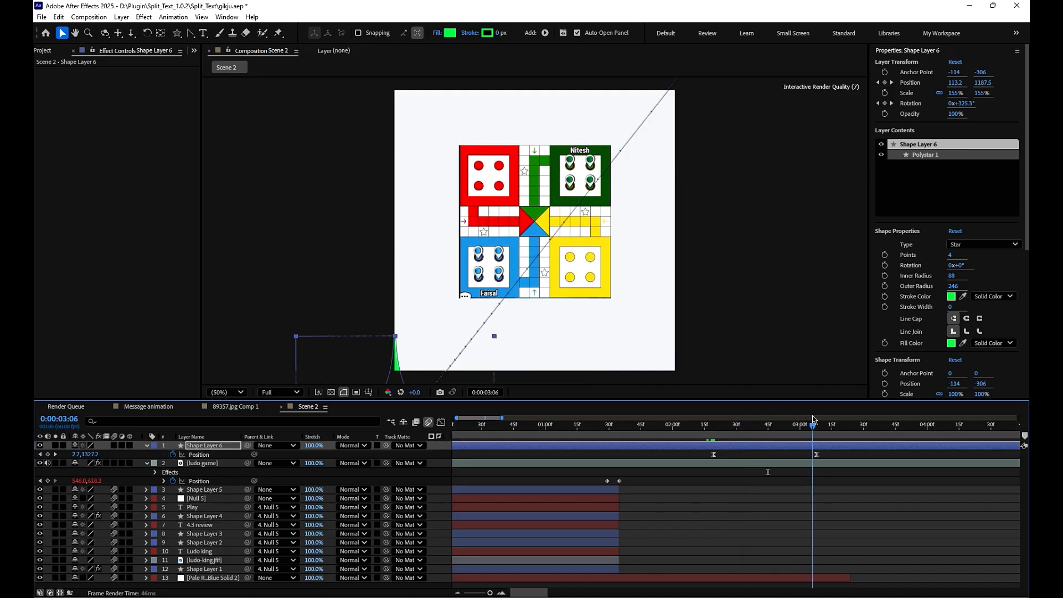
left_click_drag(399, 372, 392, 376)
- Split the ludo game layer at 0:00:02:23, delete the part after it, and preview the star transition
left_click_drag(814, 426, 723, 433)
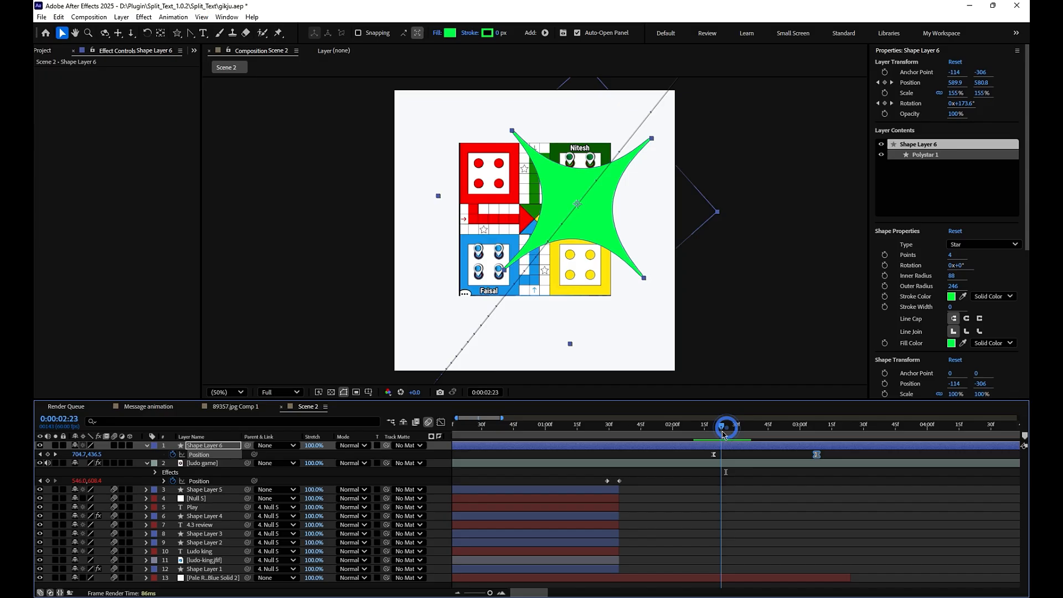
left_click(218, 467)
key("ctrl+d")
key("Delete")
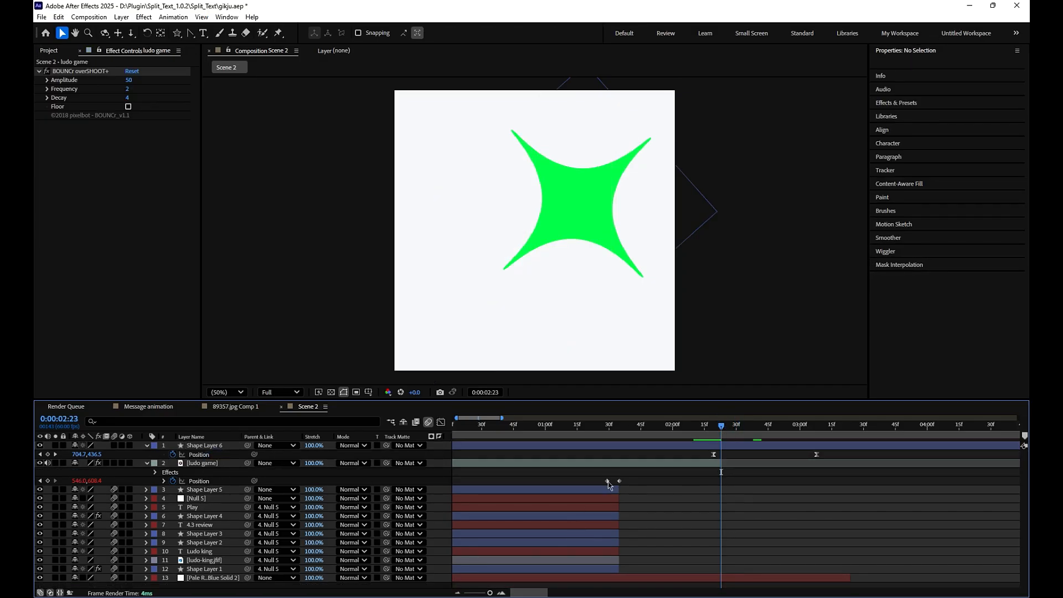
left_click_drag(724, 426, 675, 426)
key("space")
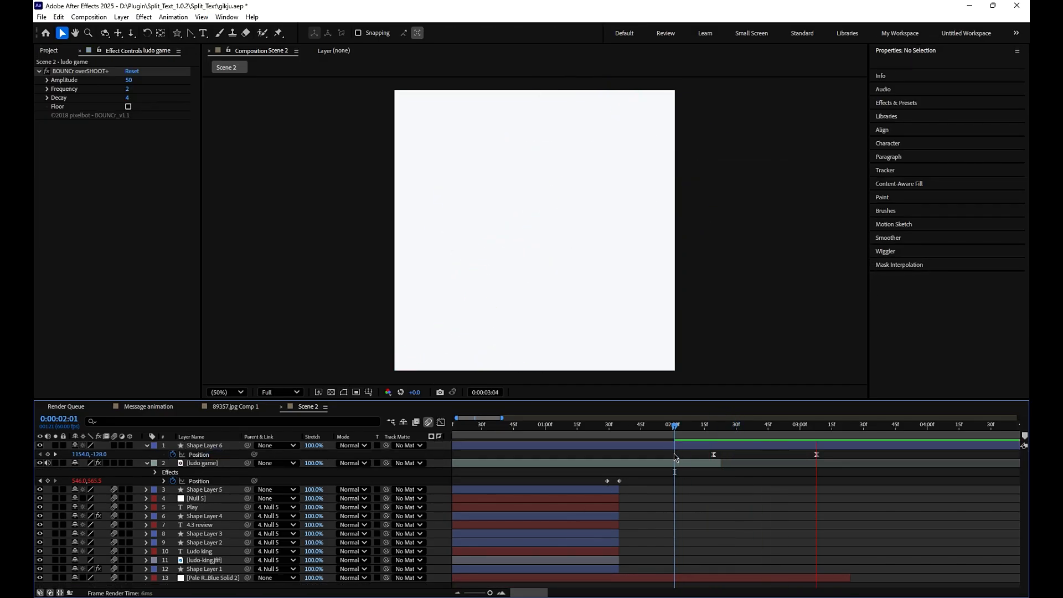
key("space")
- Add ludo-king.jfif to the Scene 2 composition, scale it to 26%, and place its layer directly below the star
left_click(48, 51)
left_click(66, 289)
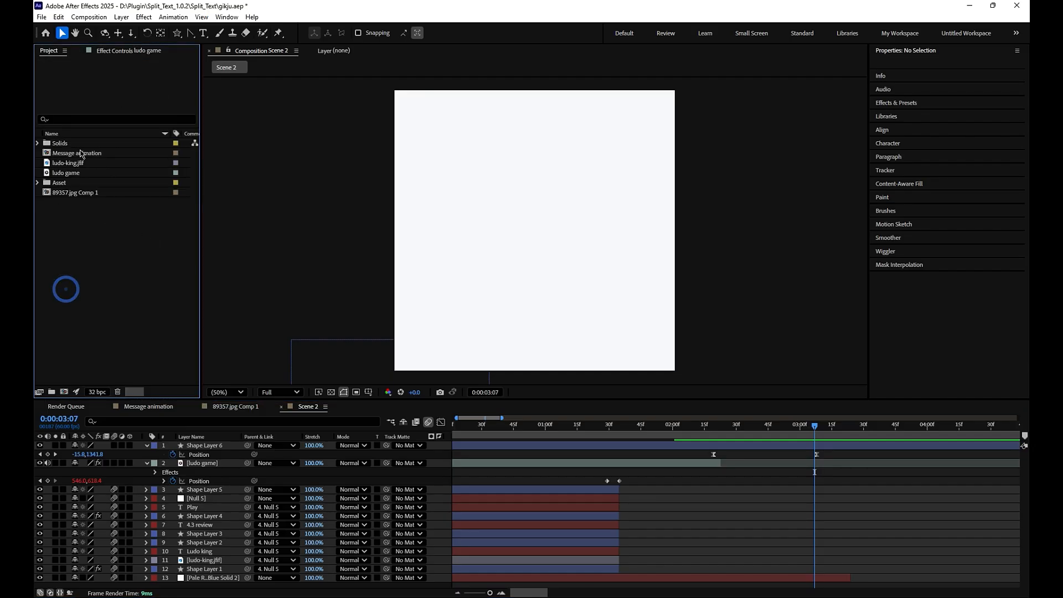
left_click_drag(65, 167, 194, 455)
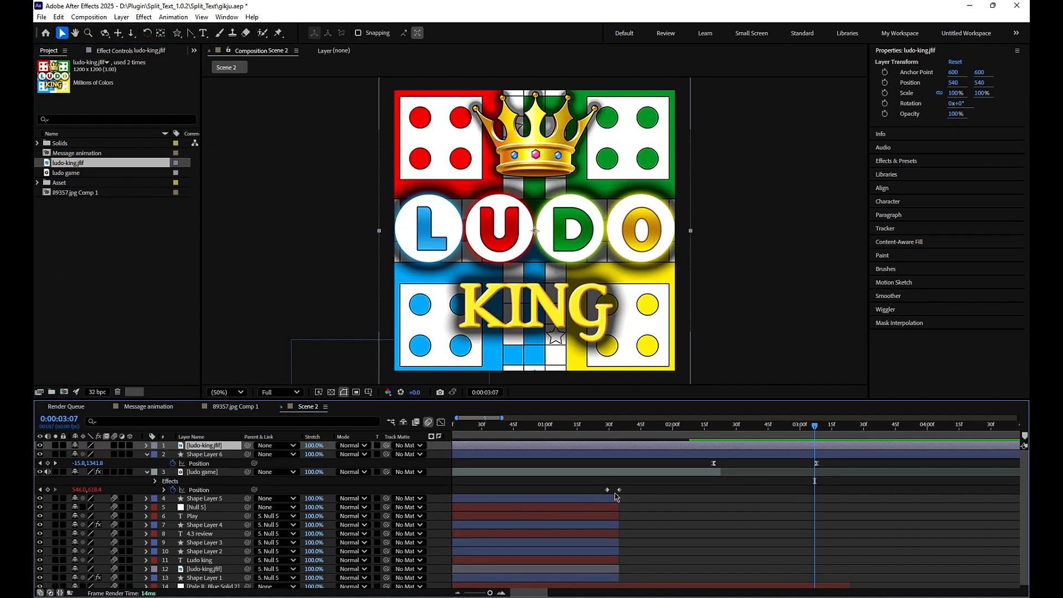
key("s")
left_click_drag(107, 456, 206, 471)
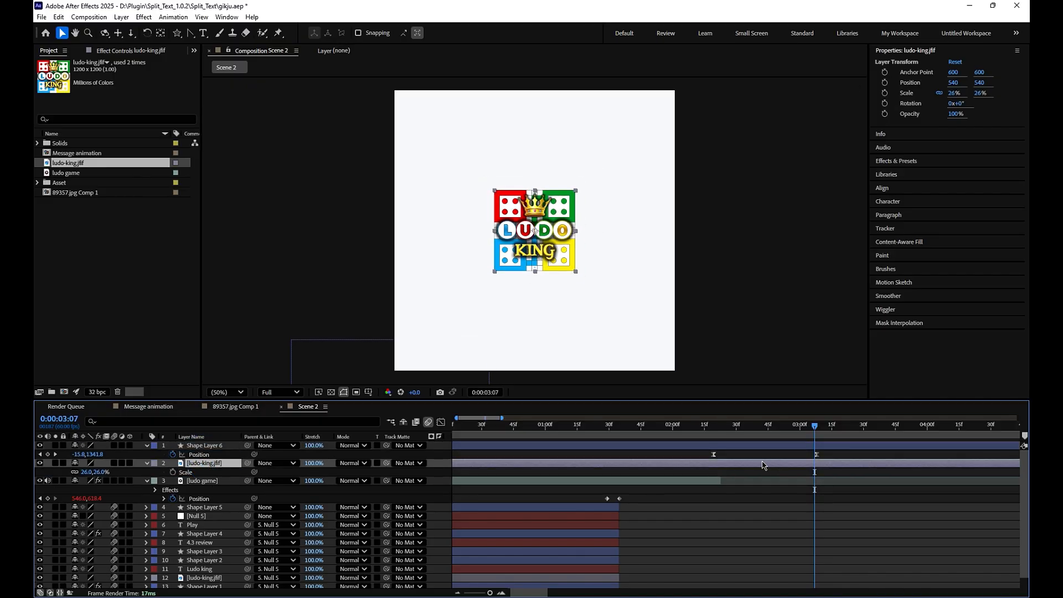
- Split the new ludo-king.jfif layer at 0:00:02:22, delete its earlier part, and preview the transition
left_click_drag(823, 429, 721, 442)
key("ctrl+shift+d")
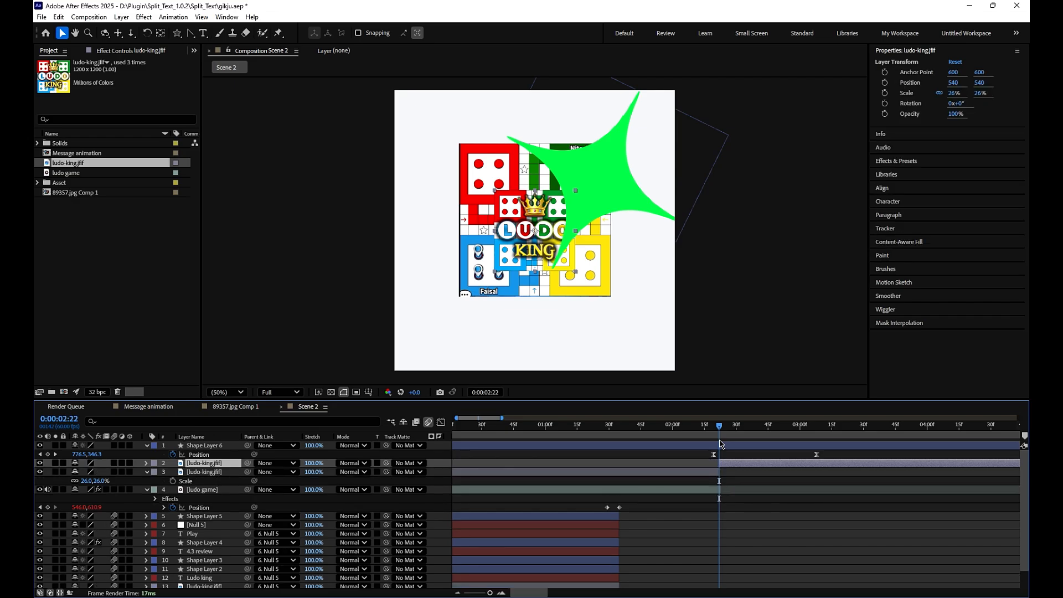
left_click(703, 474)
key("Delete")
key("space")
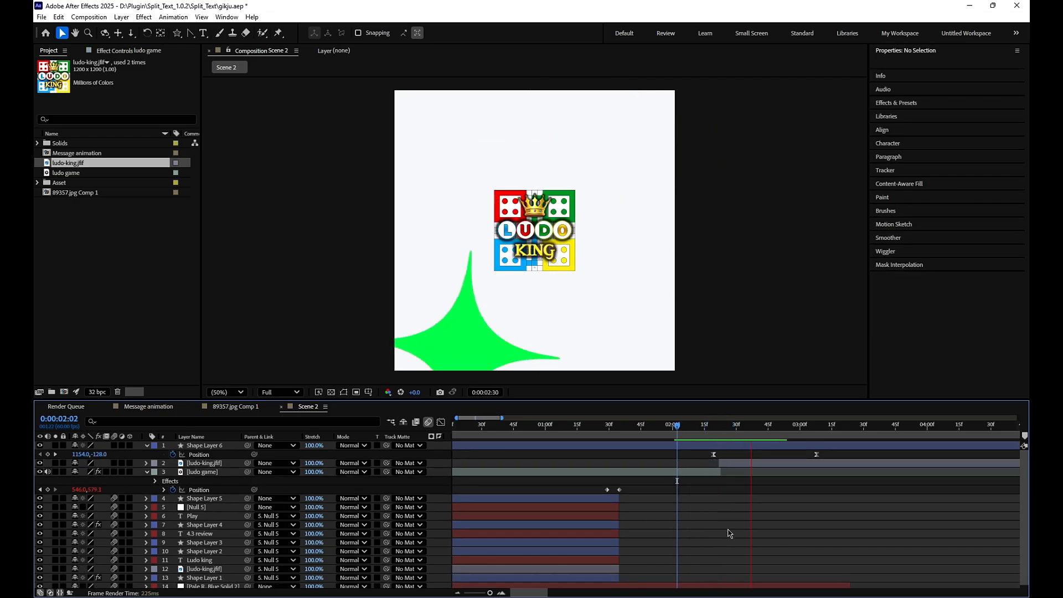
left_click_drag(798, 425, 650, 443)
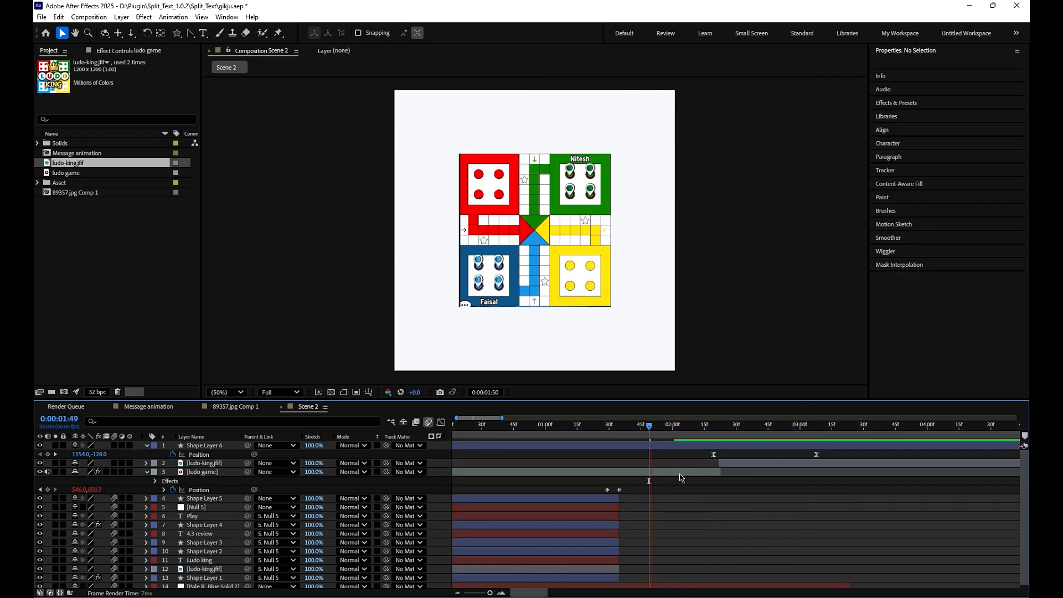
- Enable motion blur on the new ludo-king.jfif layer in the Scene 2 composition and preview the scene from its start
key("space")
key("space")
left_click(728, 464)
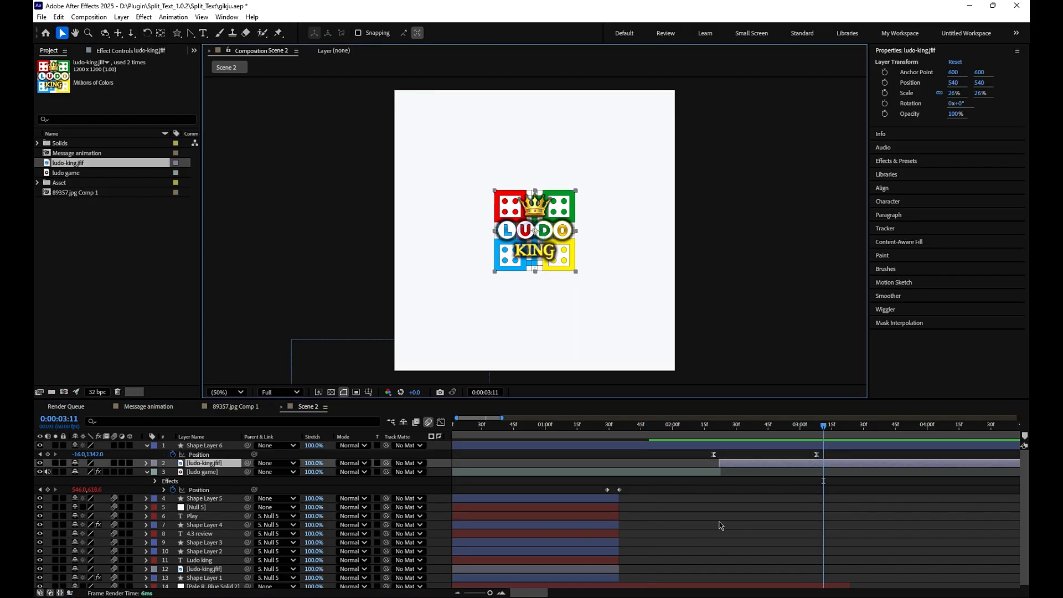
left_click(718, 535)
key("Home")
key("space")
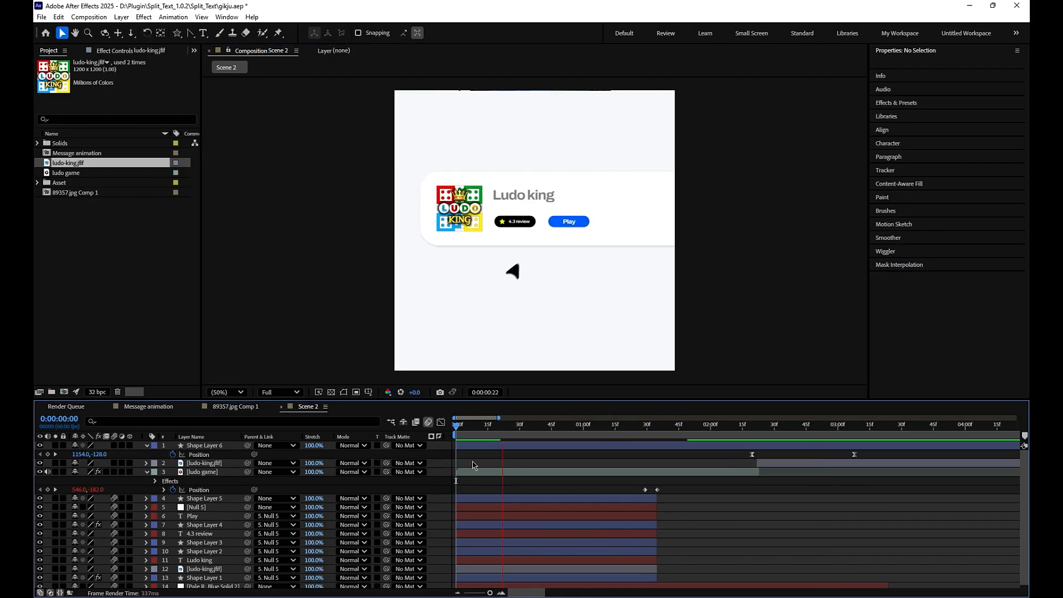
key("space")
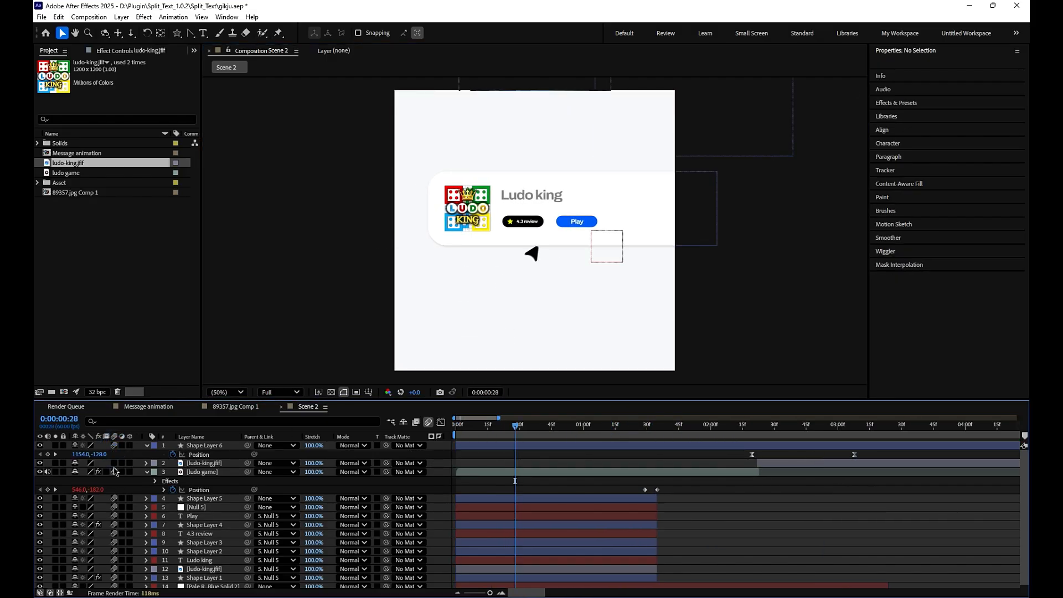
left_click(112, 465)
left_click(756, 562)
- In 89357.jpg Comp 1, add a Position keyframe to the 89357.jpg layer at 0:00:04:38
left_click(228, 410)
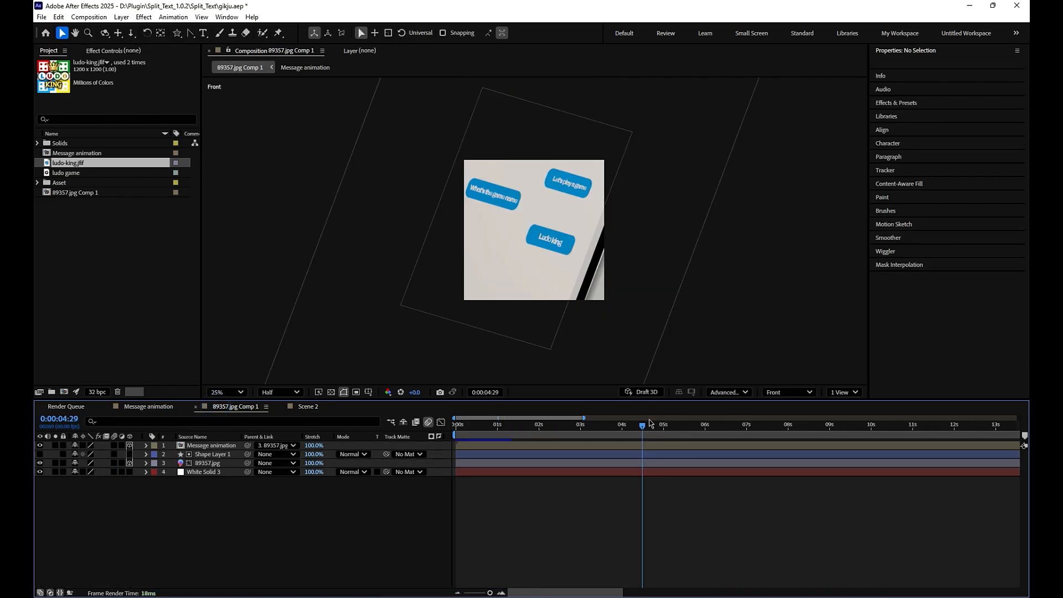
left_click_drag(650, 424, 647, 450)
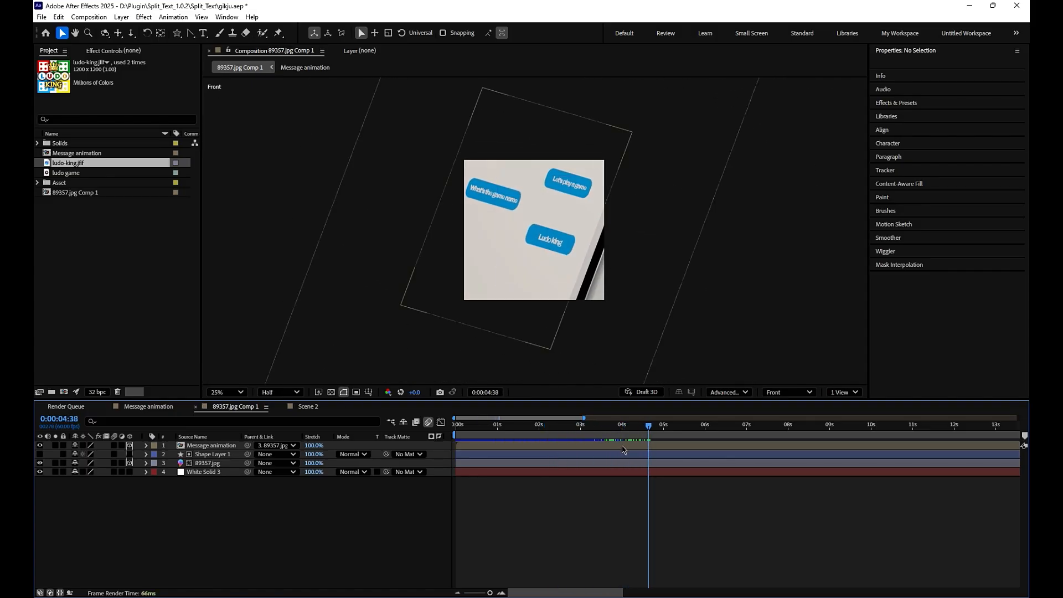
left_click(621, 447)
left_click(605, 472, "shift")
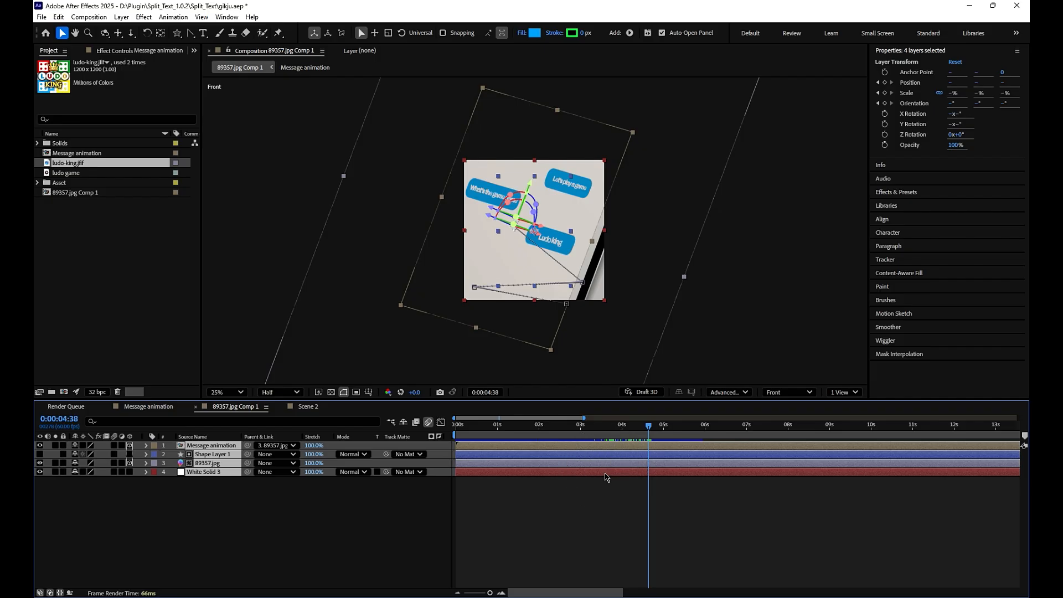
left_click(606, 521)
left_click(201, 464)
key("p")
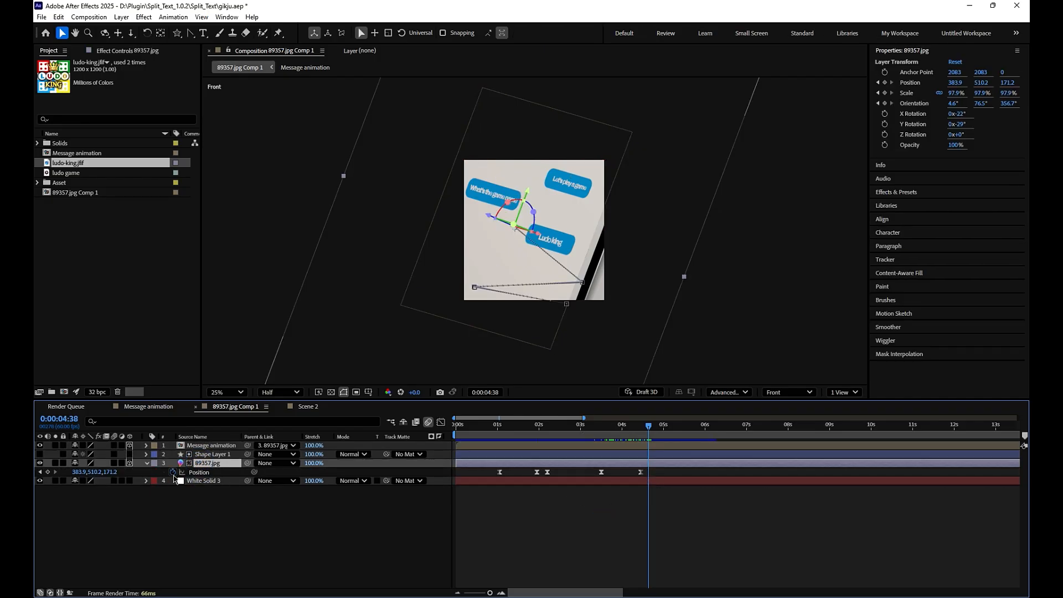
left_click(48, 472)
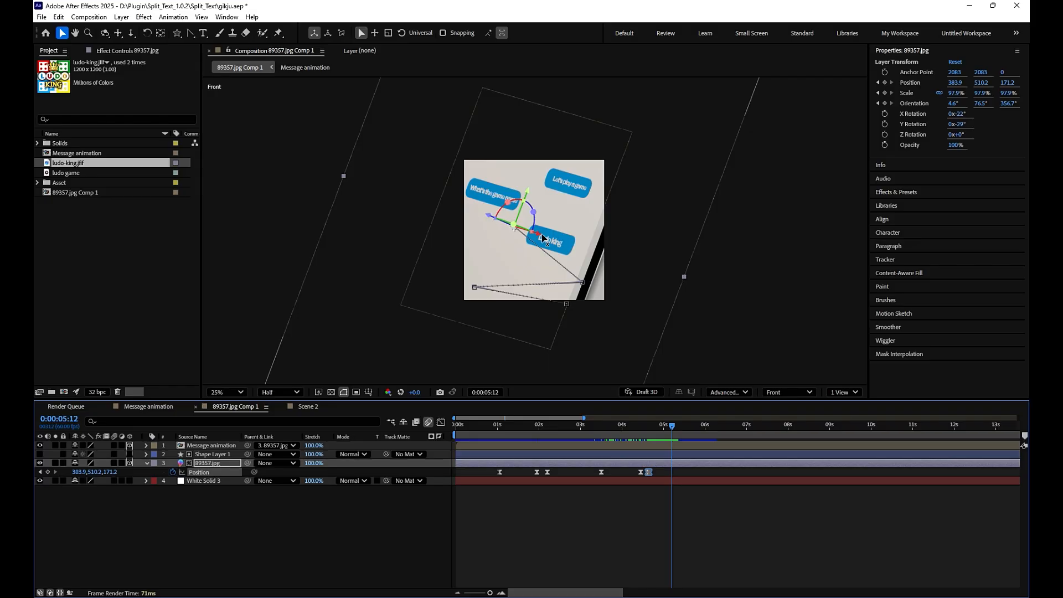
- At 0:00:05:12, shift the 89357.jpg layer down and to the right to a Position of about 1217.9, 757.0, -790.3
left_click_drag(543, 238, 625, 280)
left_click(670, 472)
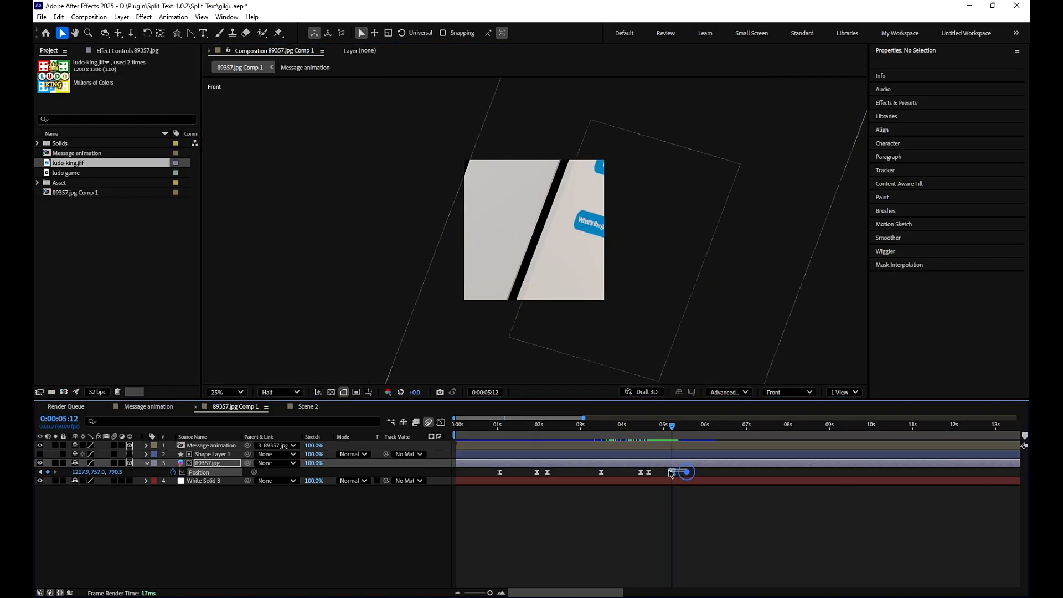
left_click_drag(669, 470, 667, 470)
left_click_drag(672, 426, 644, 426)
- Ease the last two Position keyframes of the 89357.jpg layer in the graph editor and preview the move
mouse_move(681, 474)
left_mouse_down()
mouse_move(638, 471)
mouse_move(661, 481)
left_mouse_up()
left_click(441, 421)
key("space")
key("space")
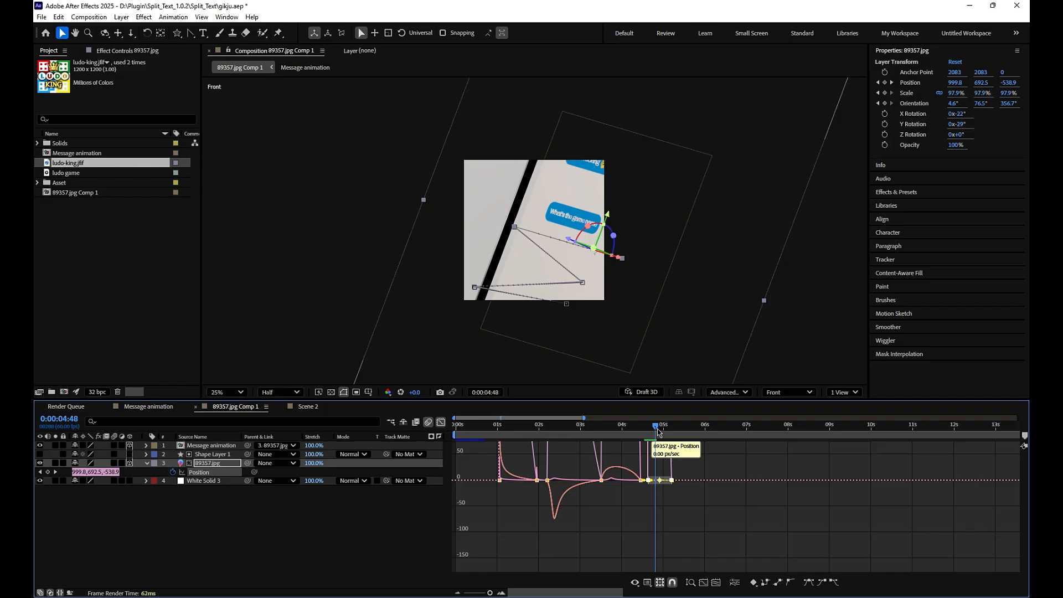
mouse_move(658, 431)
left_mouse_down()
mouse_move(667, 440)
mouse_move(646, 438)
mouse_move(659, 438)
left_mouse_up()
key("space")
key("space")
left_click(442, 422)
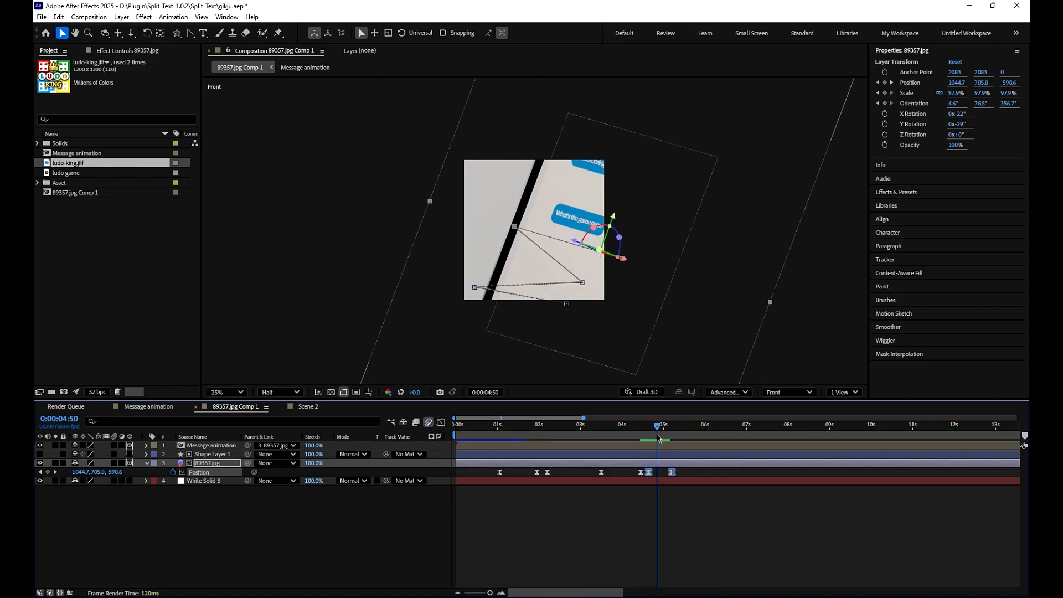
- Split the Message animation, Shape Layer 1, 89357.jpg and White Solid 3 layers at 0:00:04:50 and delete the parts after it
left_click(666, 454)
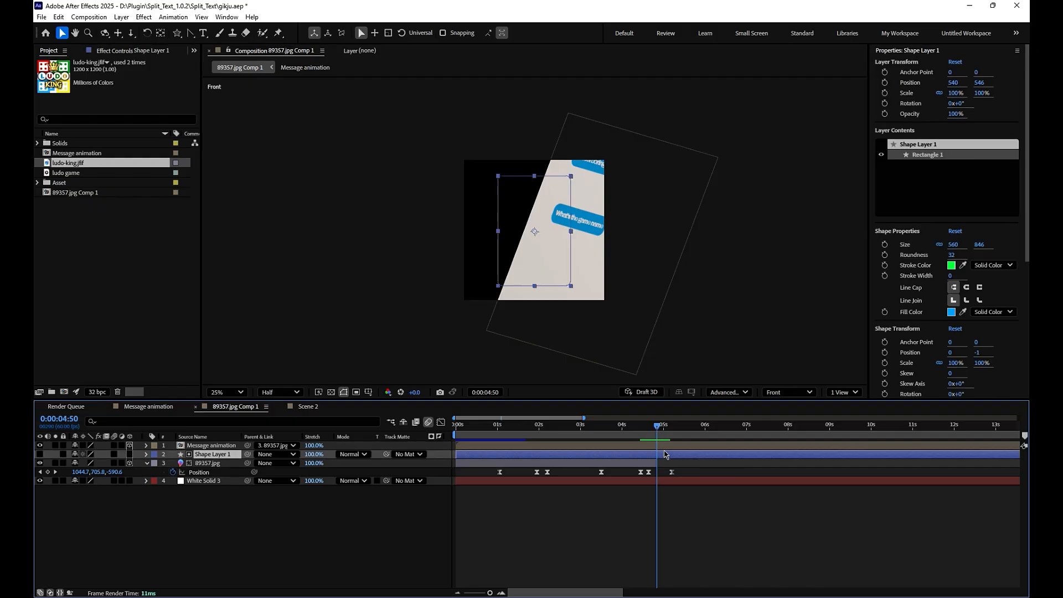
left_click(663, 447, "ctrl")
key("ctrl+shift+c")
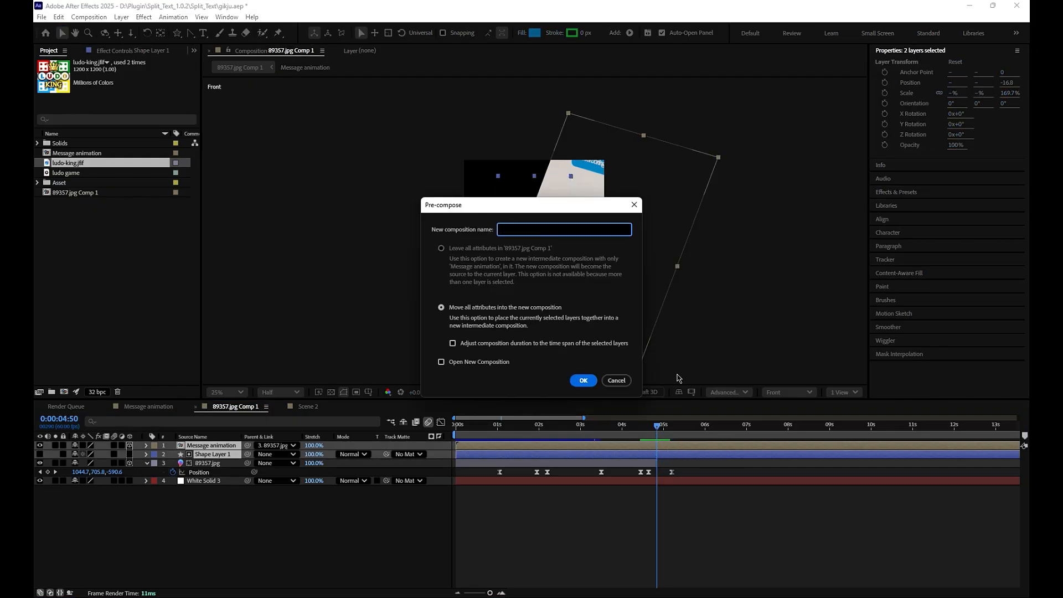
left_click(636, 206)
key("ctrl+d")
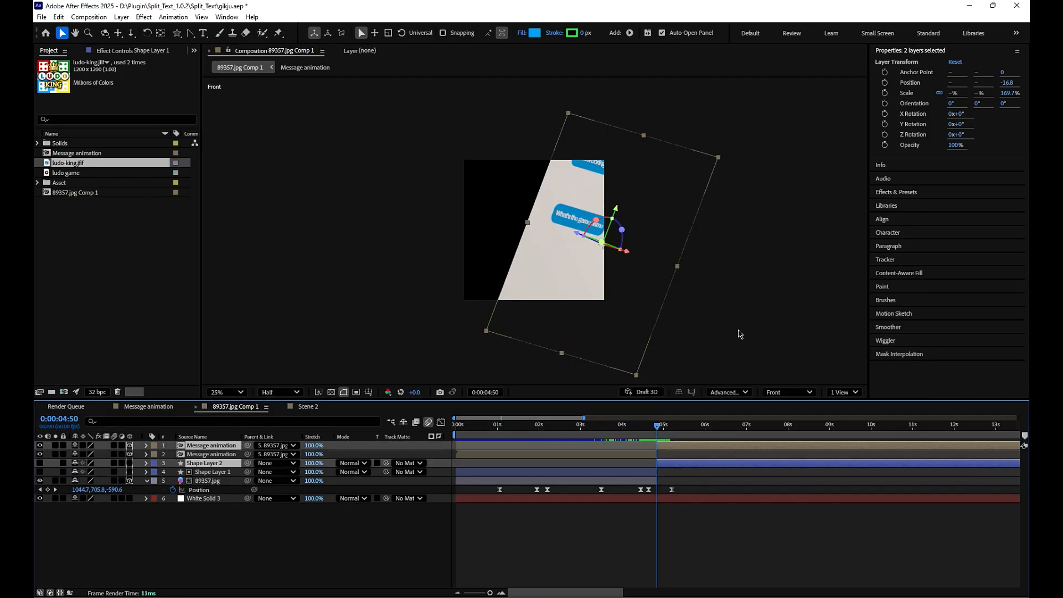
key("Delete")
left_click(655, 482)
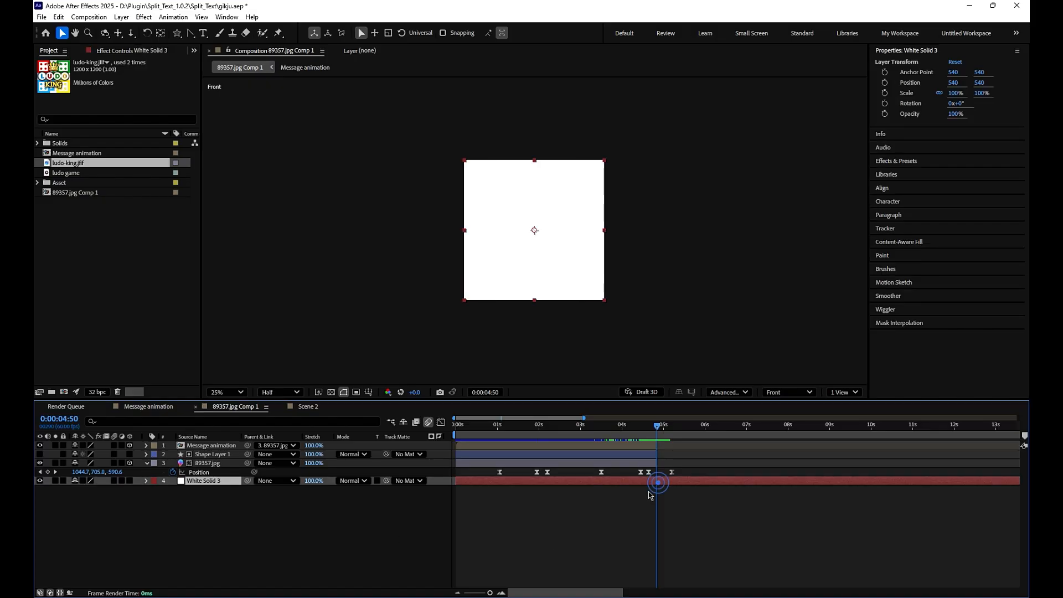
key("ctrl+shift+d")
key("Delete")
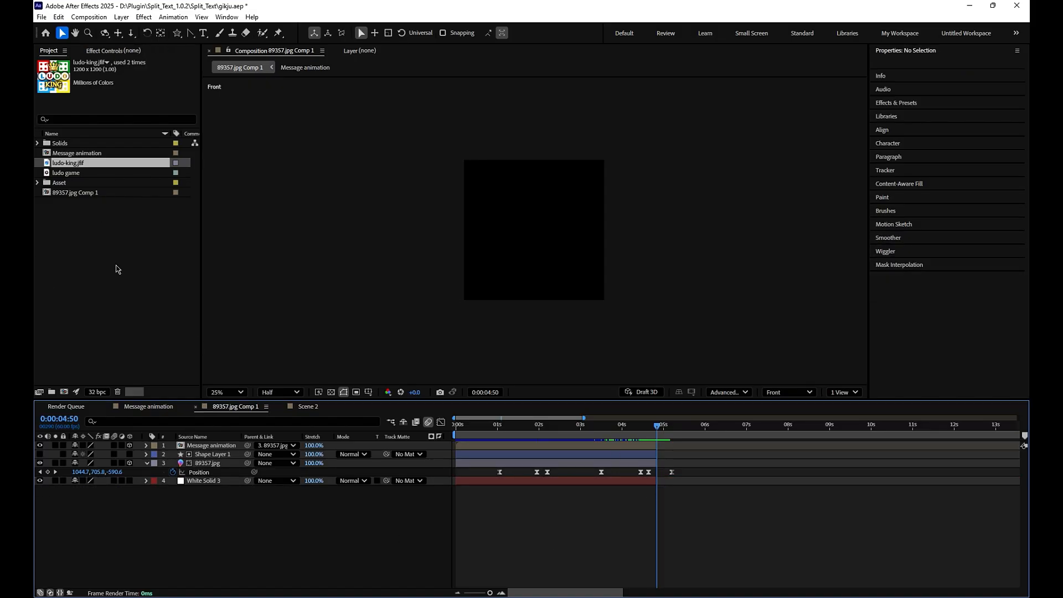
- Find the Scene 2 composition in the project and add it as the top layer of 89357.jpg Comp 1, starting at 0:00:04:50
left_click(102, 269)
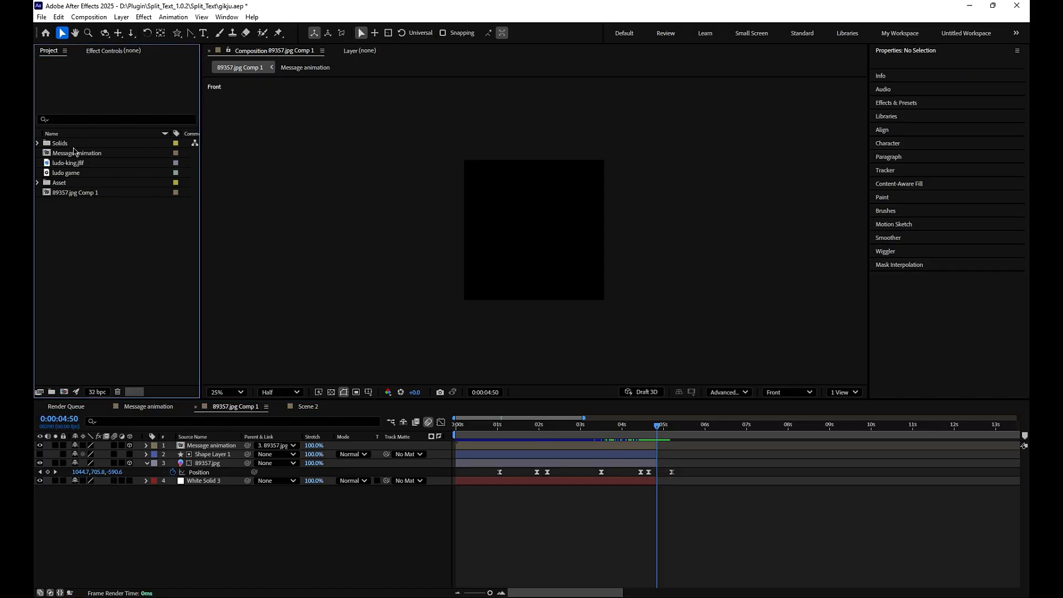
left_click(304, 408)
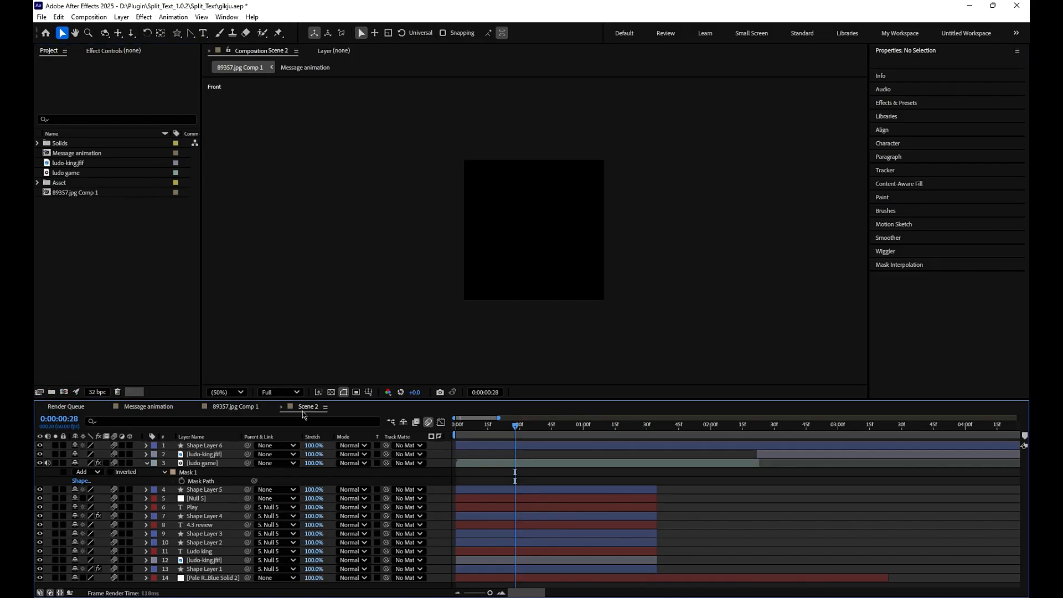
left_click(64, 119)
type("scene")
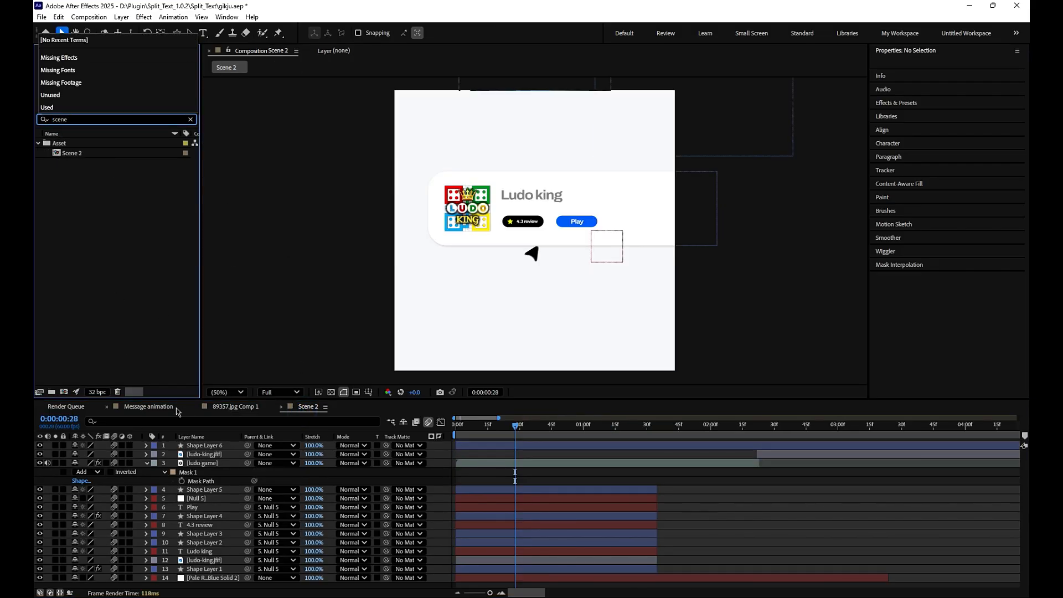
left_click(176, 409)
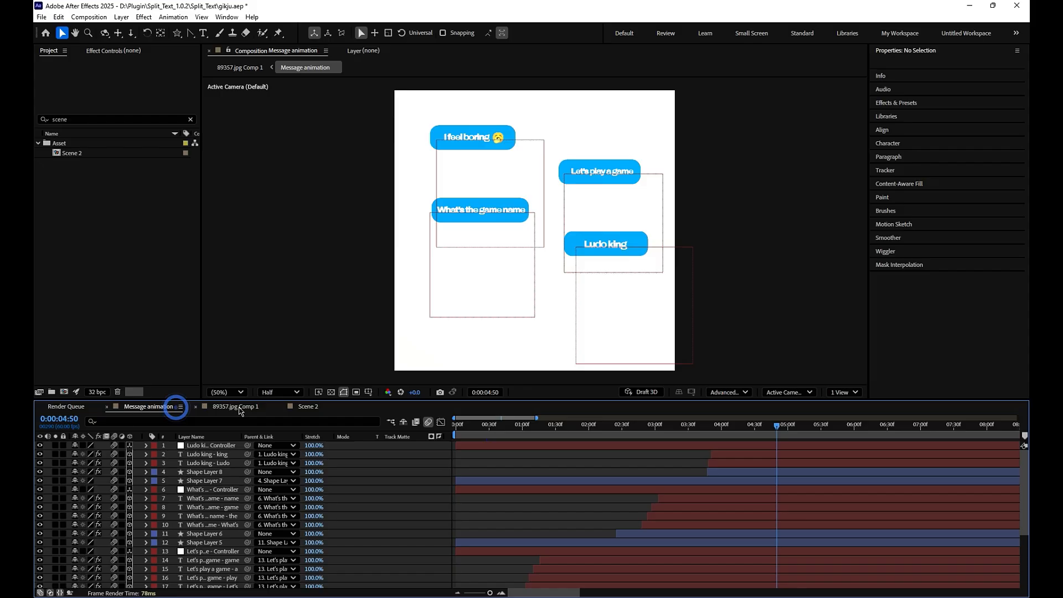
left_click(238, 407)
left_click_drag(68, 154, 761, 416)
- Extend the Pale Royal Blue Solid 2 background layer in the Scene 2 composition to about 10 seconds
left_click(308, 406)
key("space")
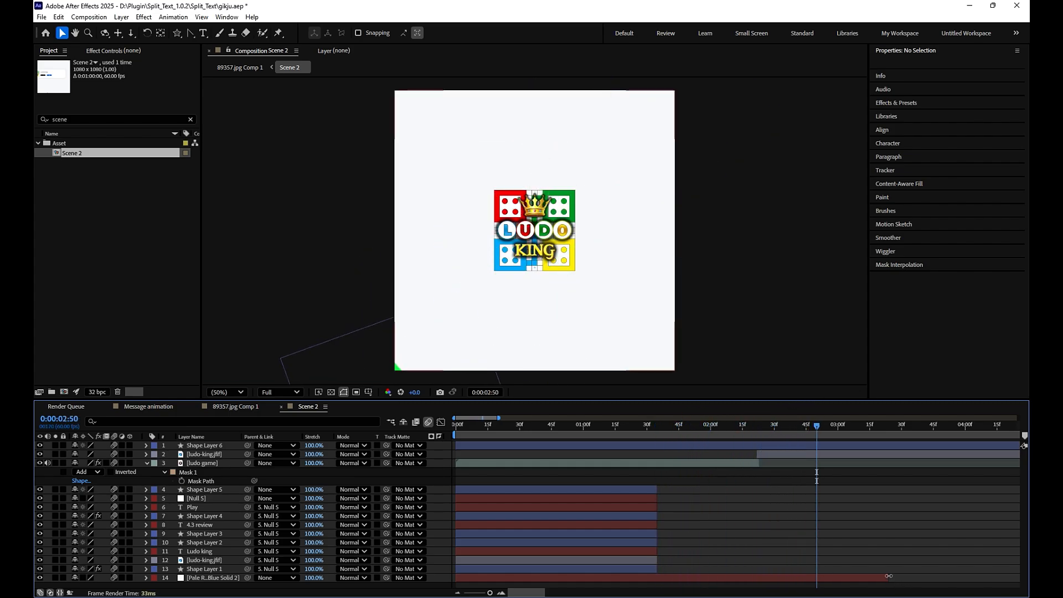
left_click_drag(889, 577, 958, 563)
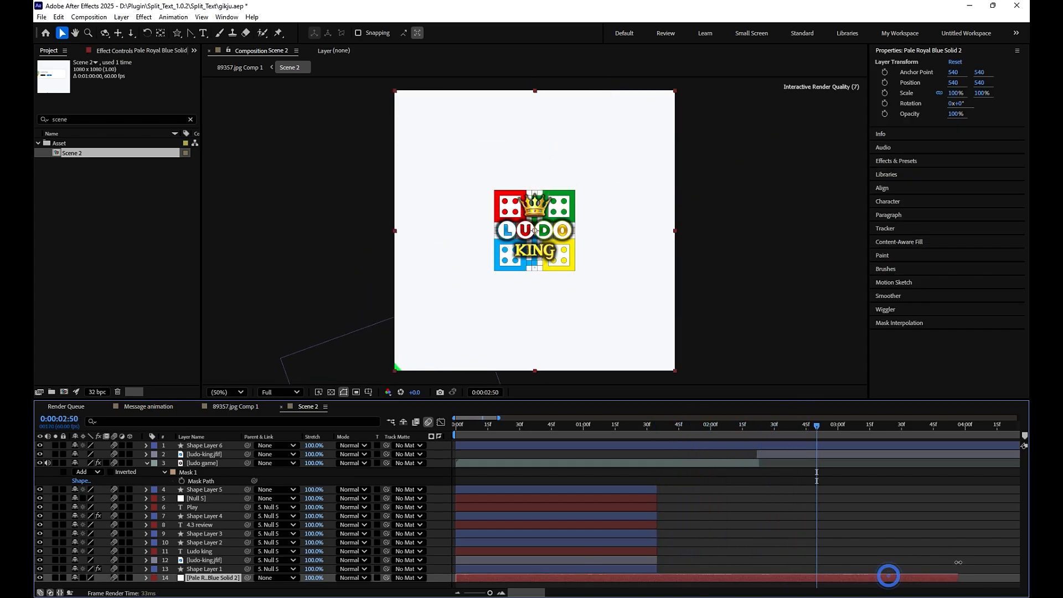
left_click_drag(490, 593, 478, 593)
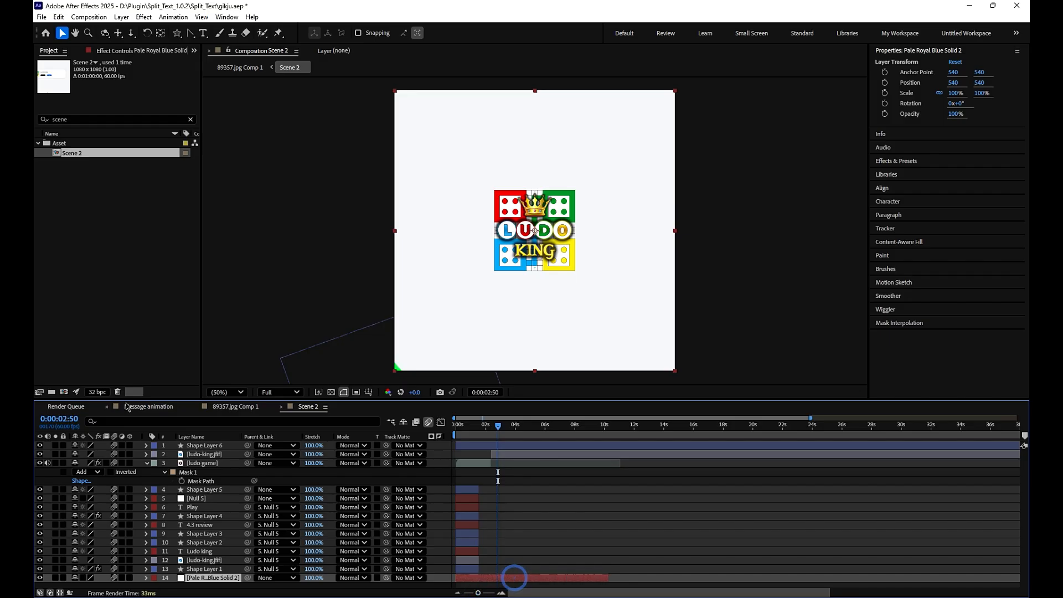
- Enable motion blur on the layers of 89357.jpg Comp 1 and check the star transition around 0:00:07:26
left_click(236, 406)
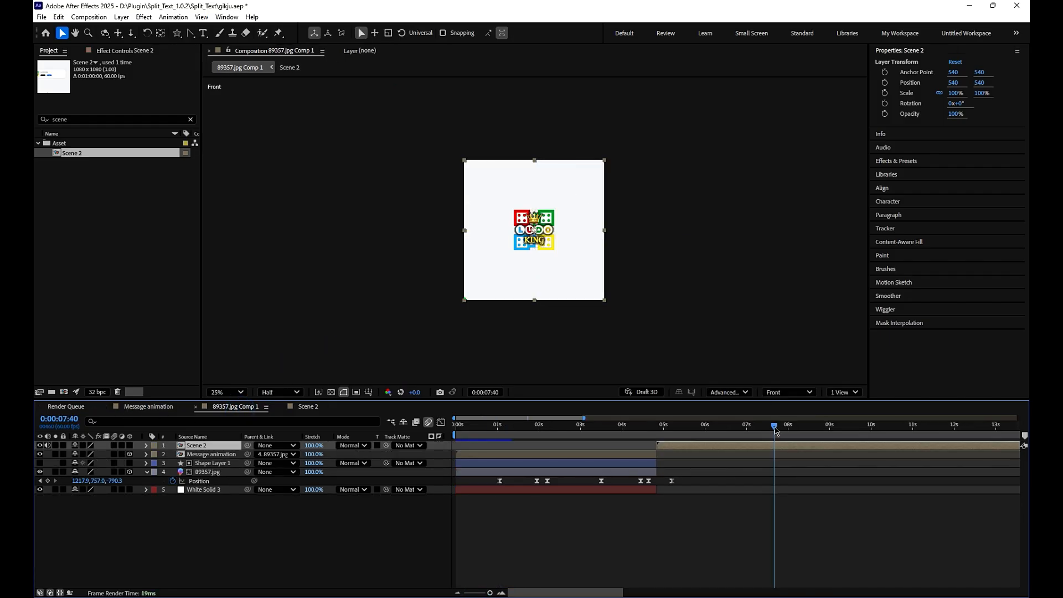
left_click_drag(775, 431, 765, 475)
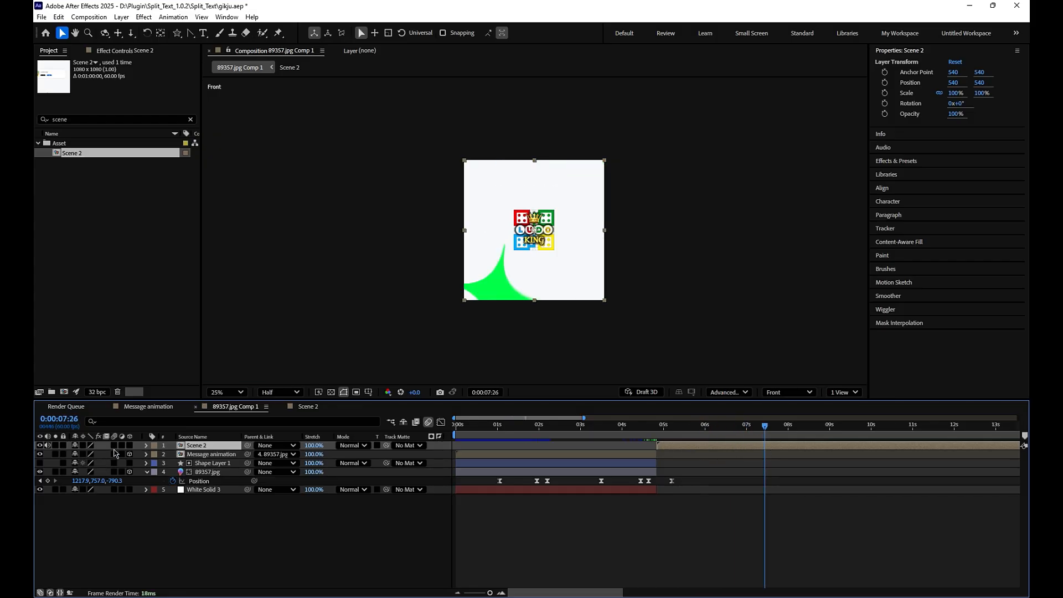
left_click(126, 508)
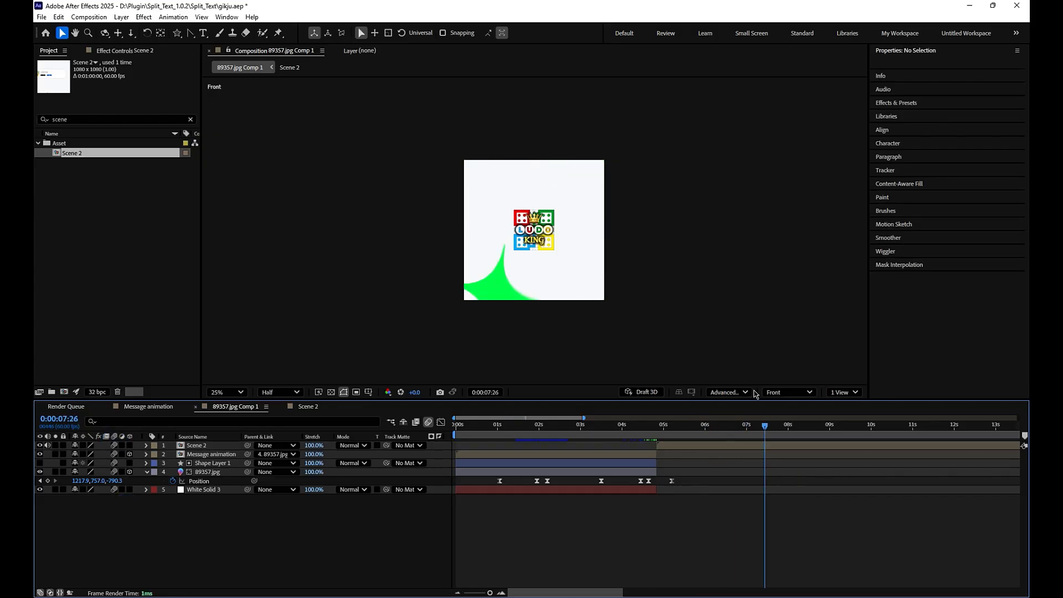